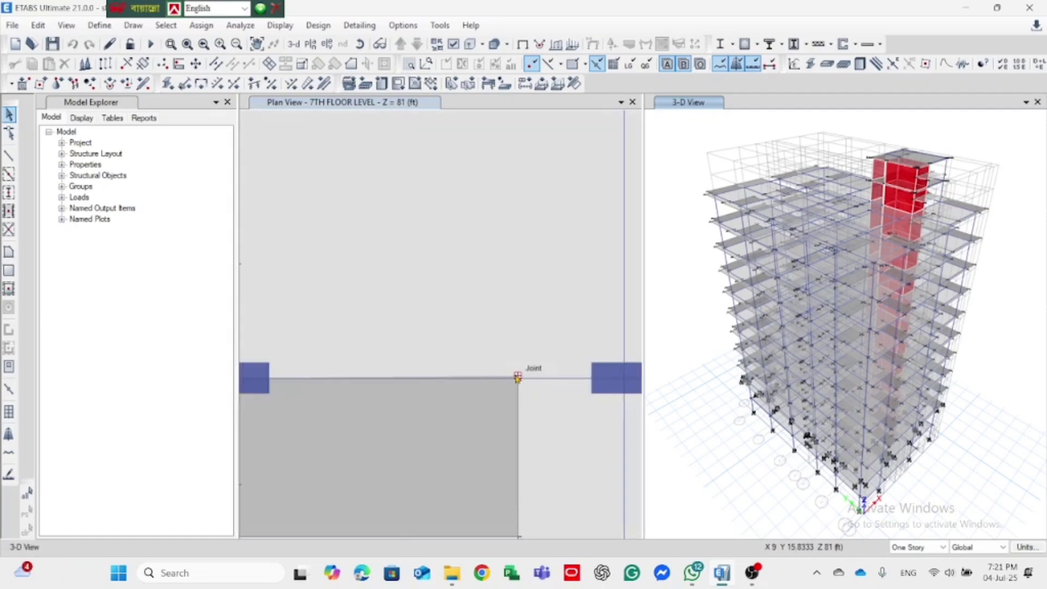
# - Enable snapping to line ends and midpoints and to perpendicular projections in the snap options
pyautogui.click(517, 378)
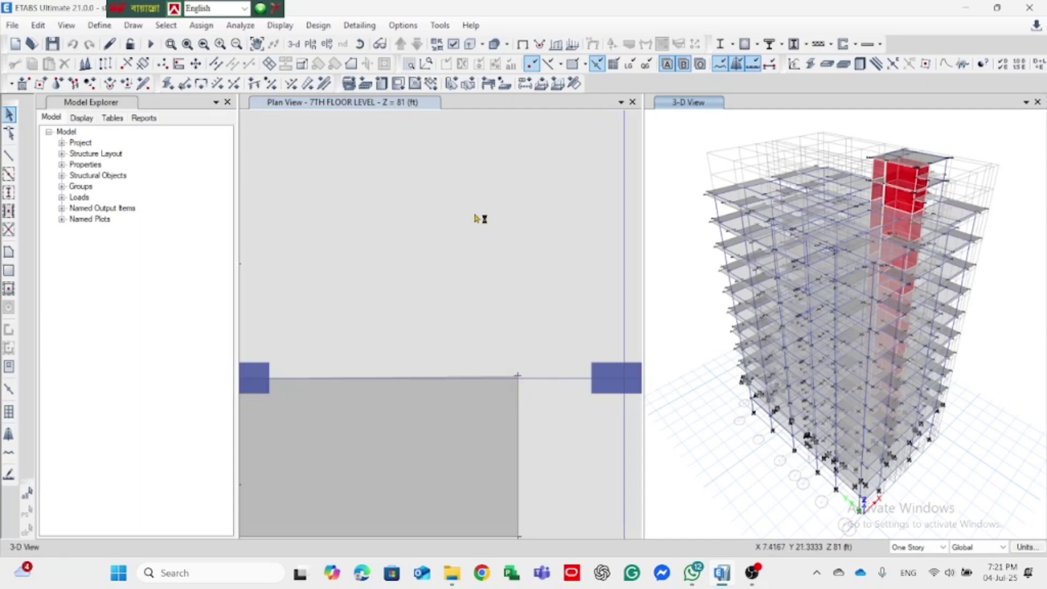
pyautogui.scroll(-5, 479, 218)
pyautogui.scroll(3, 426, 263)
pyautogui.rightClick(406, 241)
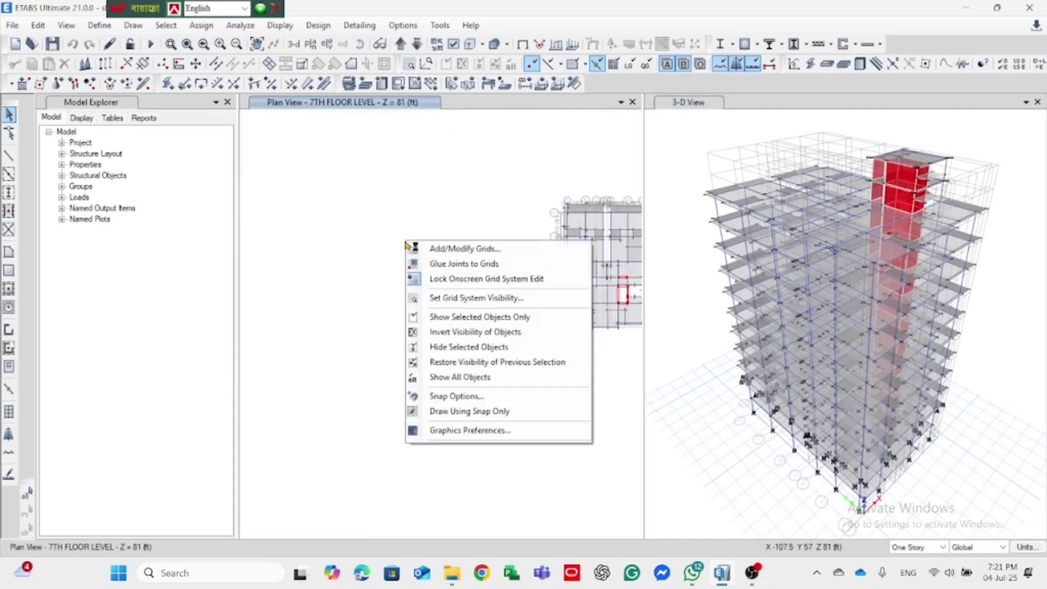
pyautogui.click(473, 398)
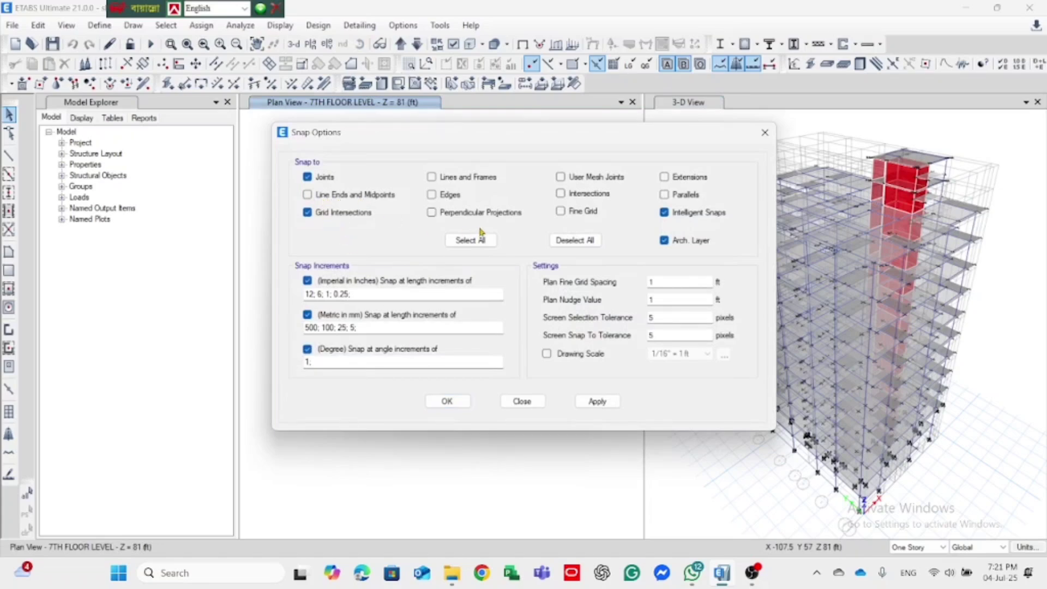
pyautogui.click(431, 212)
pyautogui.click(318, 195)
pyautogui.click(594, 402)
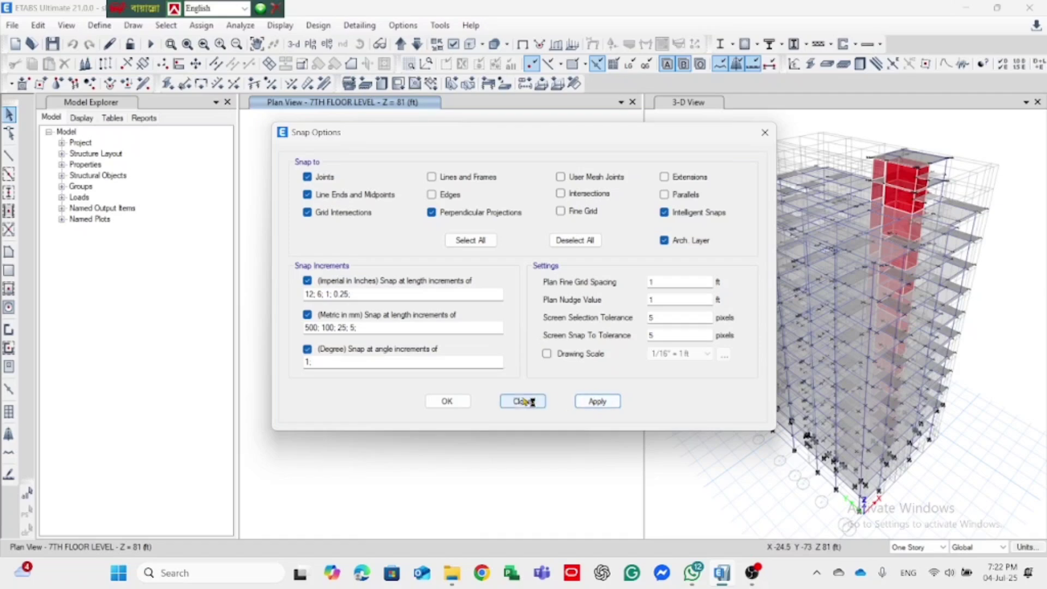
pyautogui.click(457, 403)
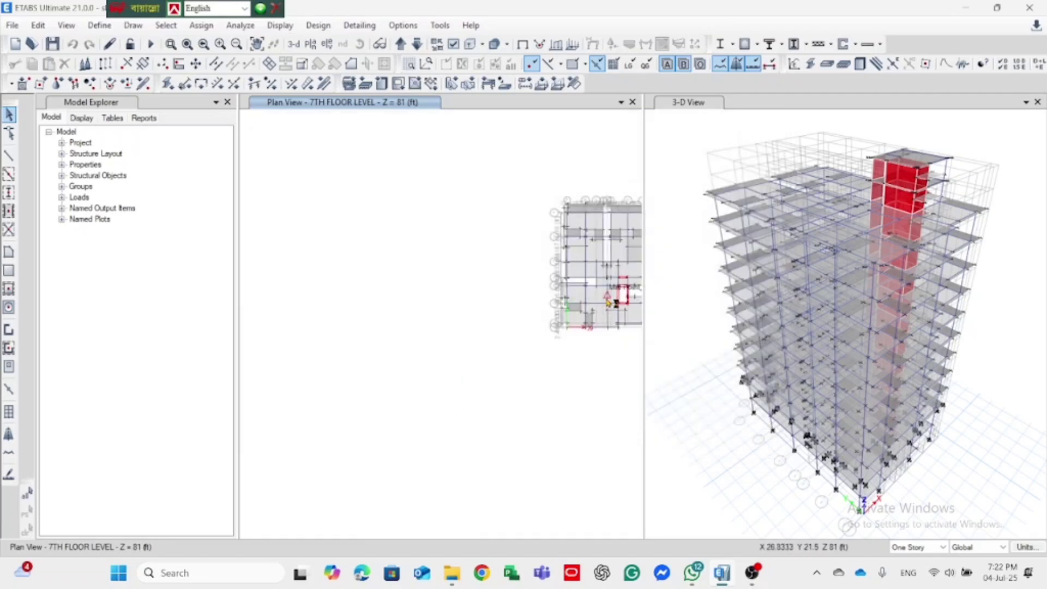
# - Examine how the darker slab's corner joint below grid line 3 lines up with the beam line in the 7th floor plan
pyautogui.scroll(10, 609, 302)
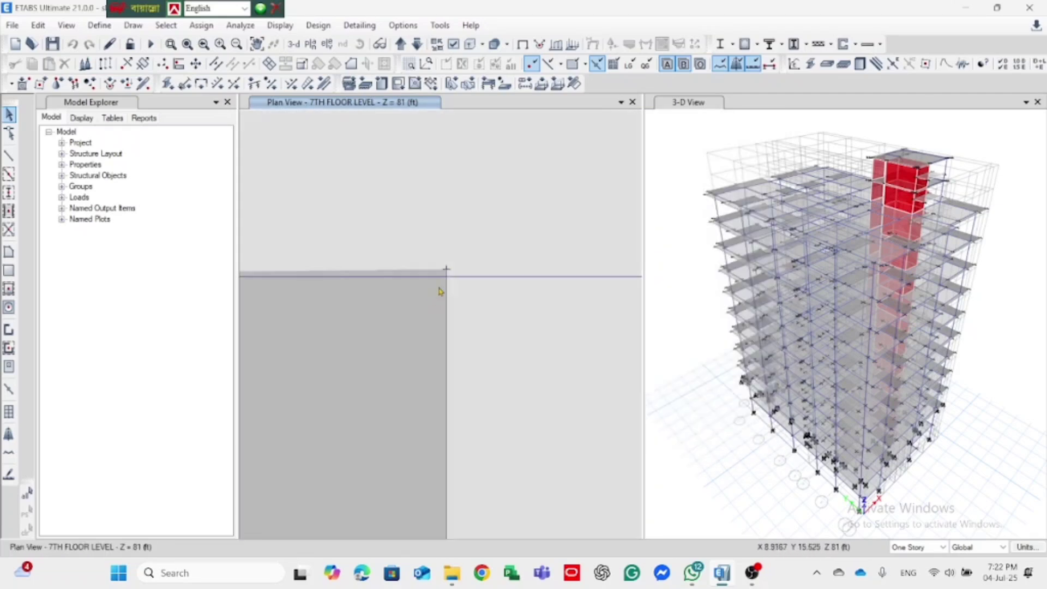
pyautogui.scroll(2, 444, 278)
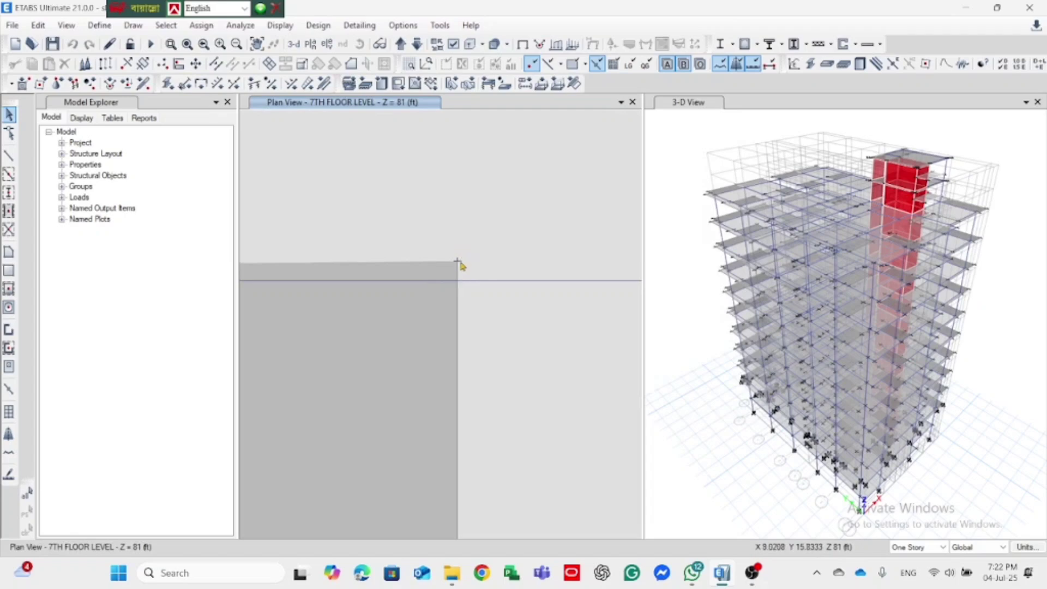
pyautogui.scroll(-2, 498, 262)
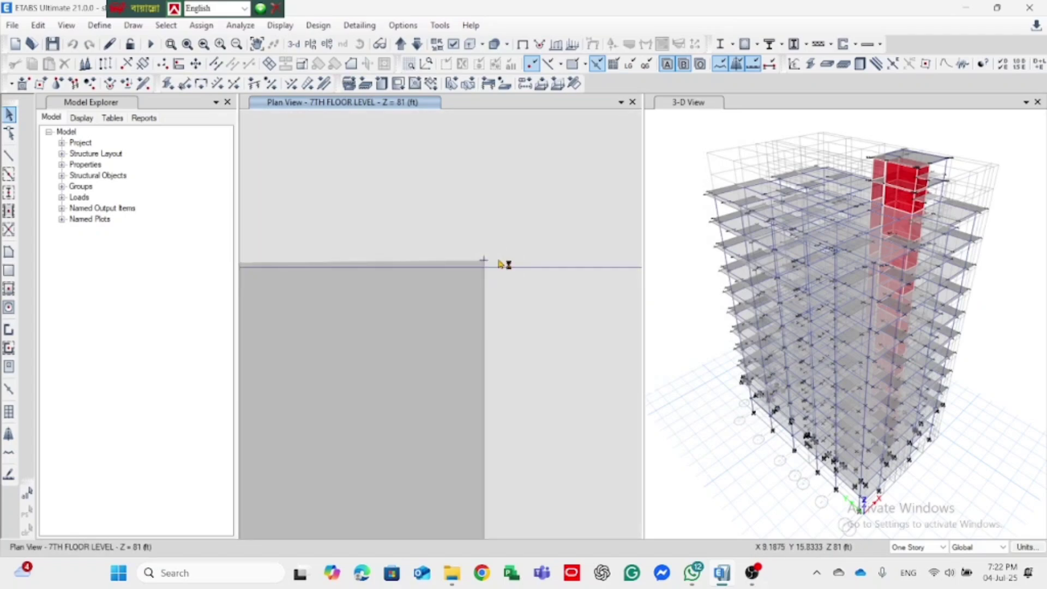
pyautogui.scroll(-5, 499, 263)
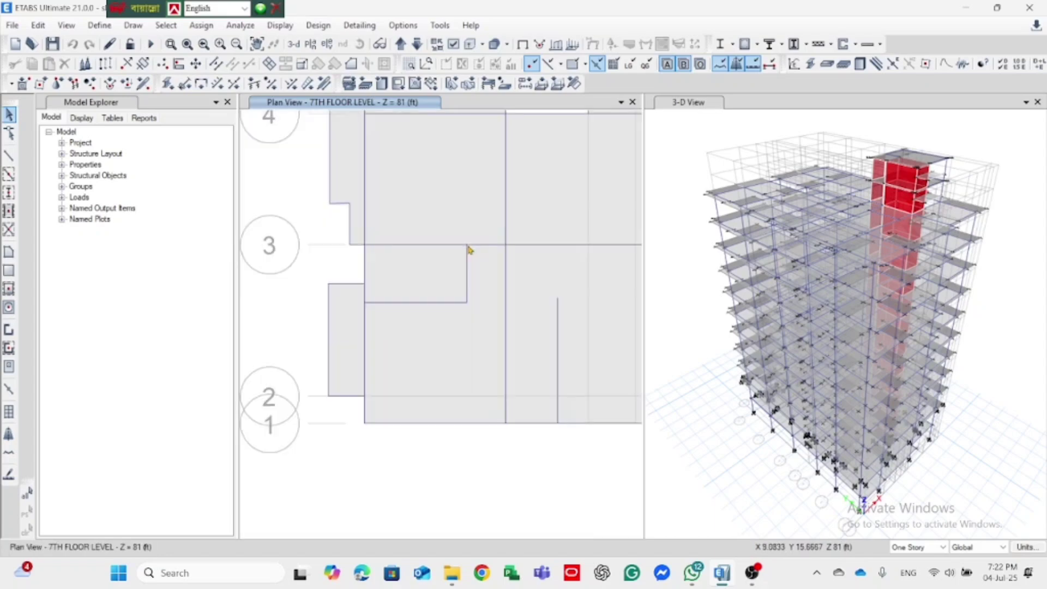
pyautogui.scroll(5, 430, 247)
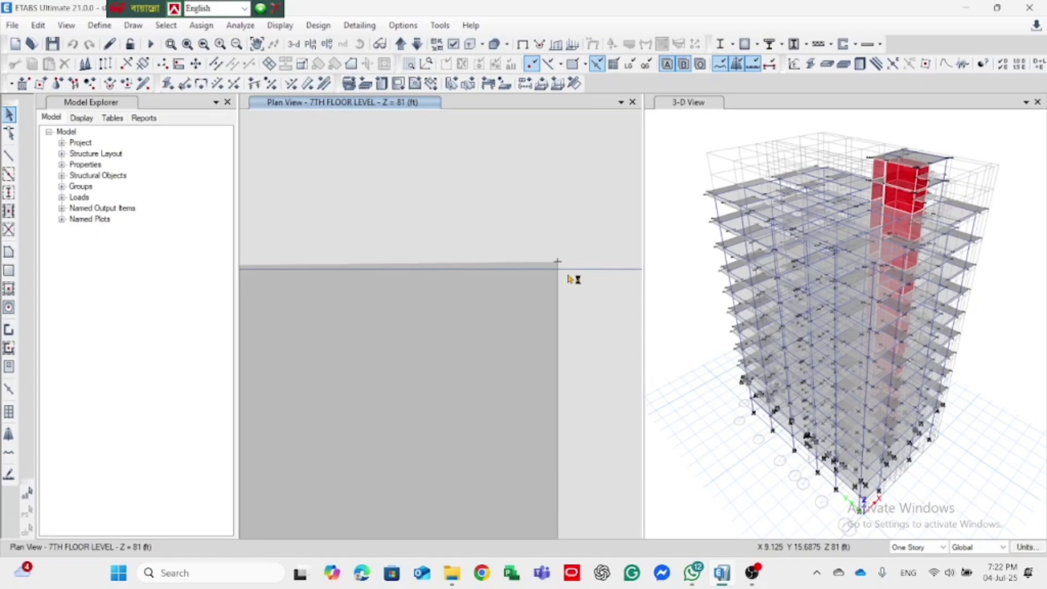
pyautogui.scroll(-10, 522, 258)
pyautogui.scroll(4, 520, 165)
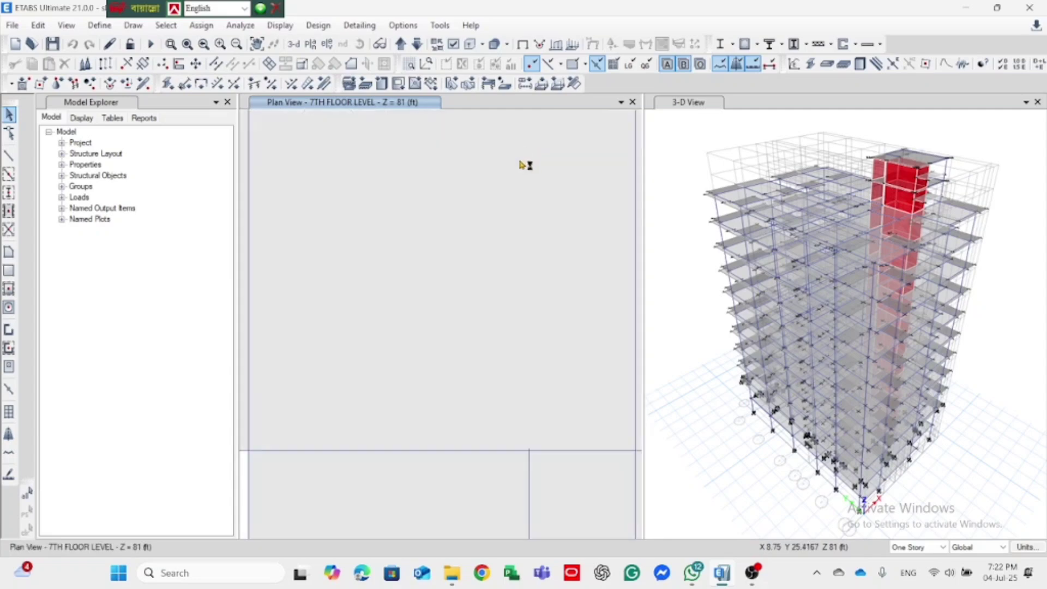
pyautogui.scroll(-2, 467, 251)
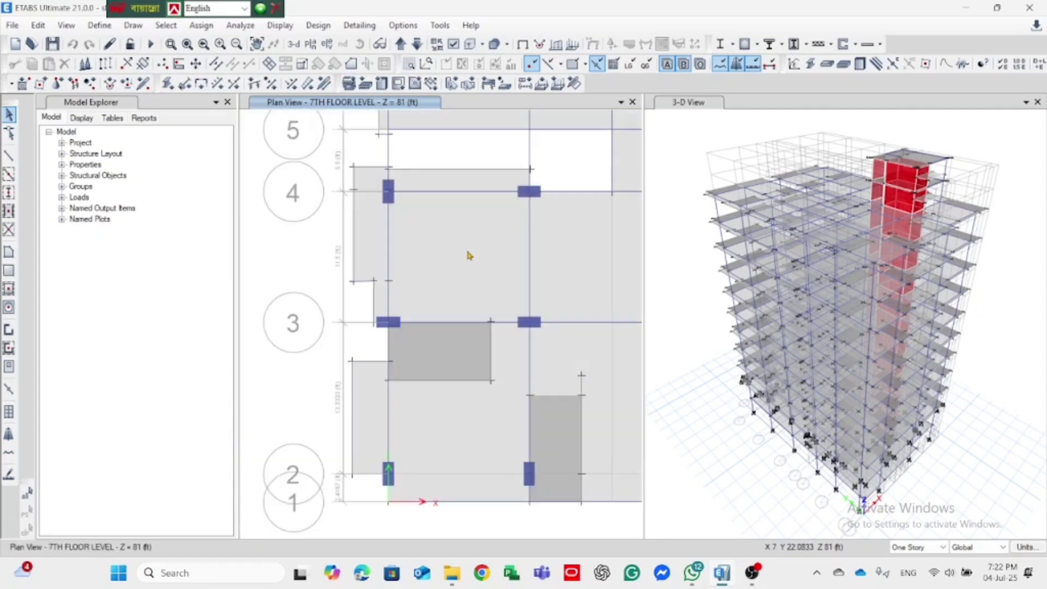
pyautogui.scroll(5, 476, 220)
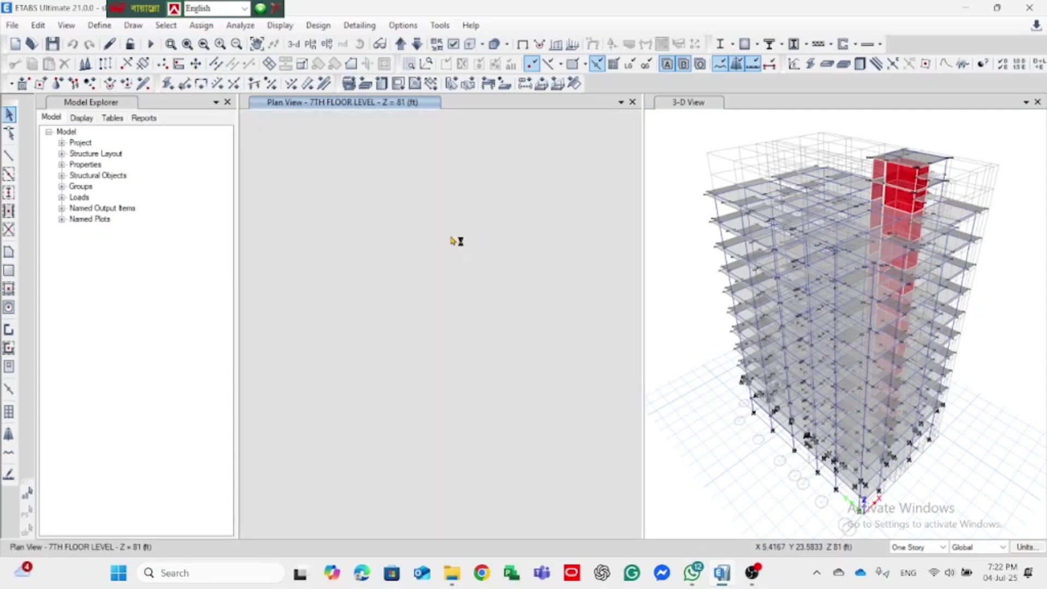
pyautogui.scroll(-5, 452, 241)
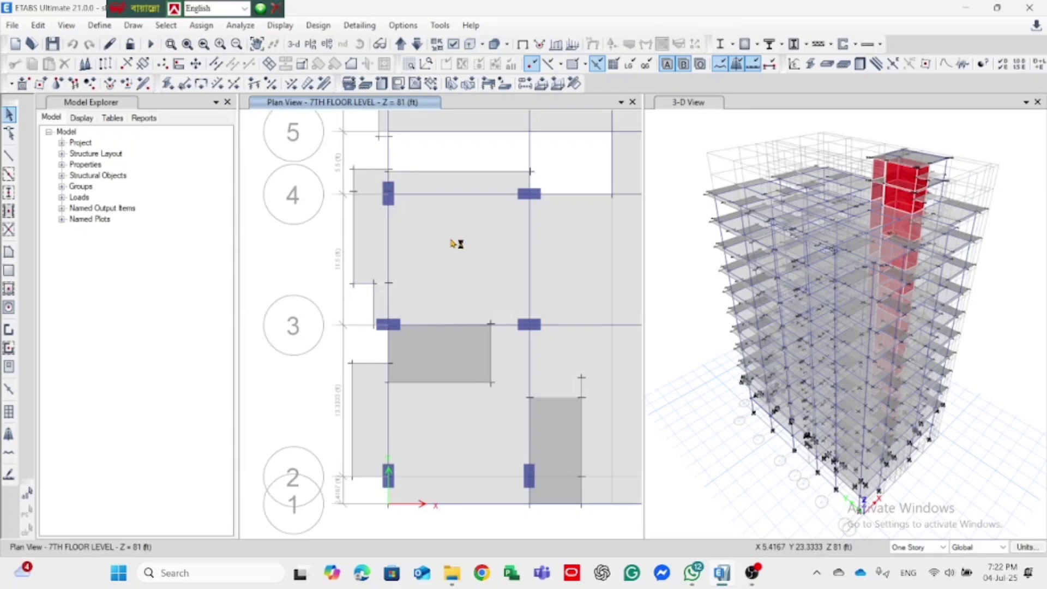
pyautogui.moveTo(451, 235); pyautogui.dragTo(451, 239, button='middle')
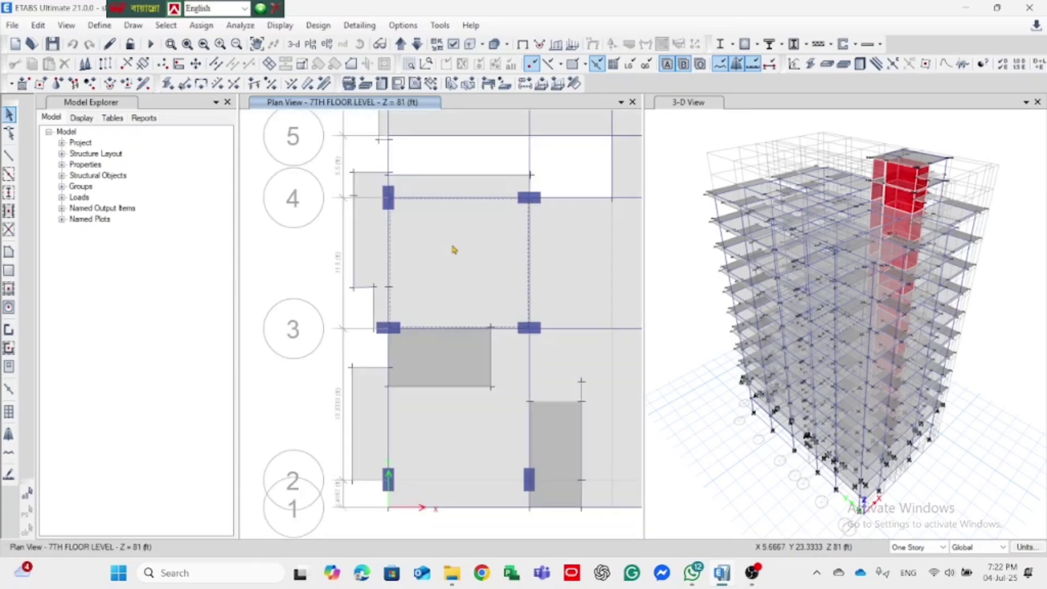
# - Select the floor panel between grid lines 3 and 4 and inspect its edges against the adjoining slab
pyautogui.click(452, 247)
pyautogui.click(462, 251)
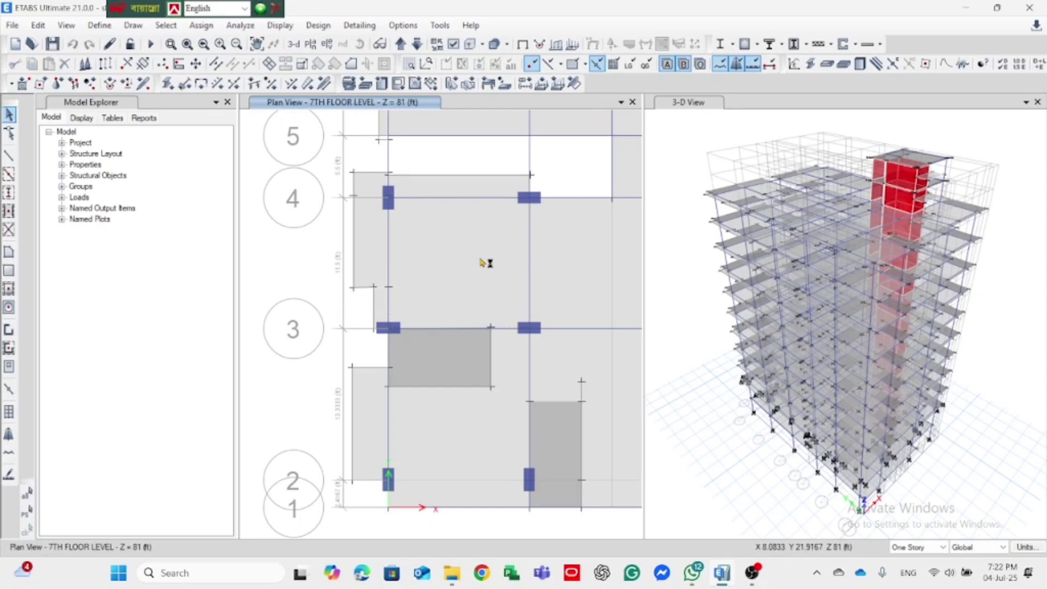
pyautogui.click(474, 255)
pyautogui.scroll(3, 473, 256)
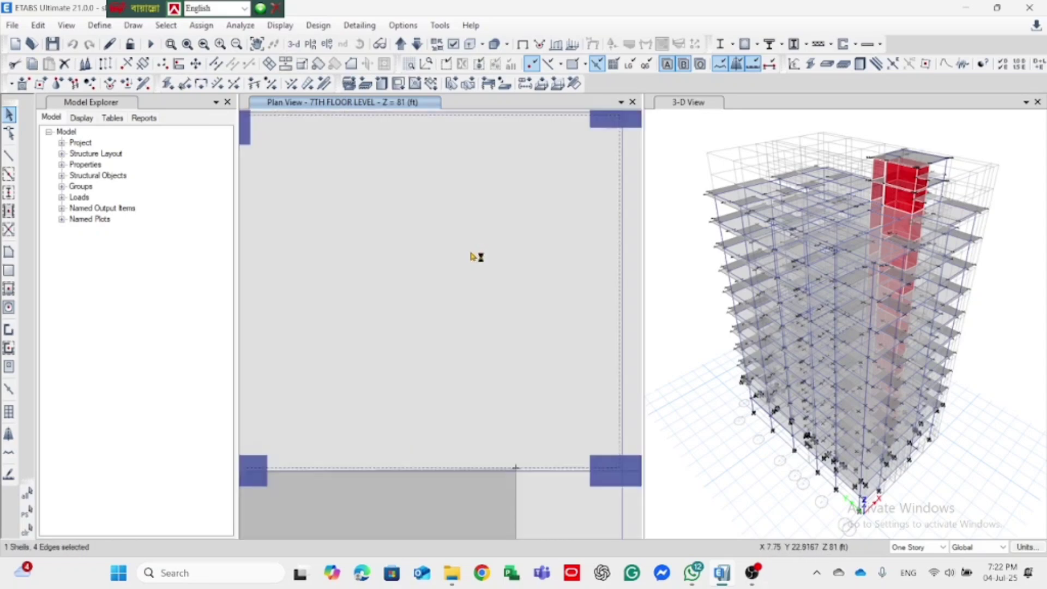
pyautogui.scroll(-3, 473, 256)
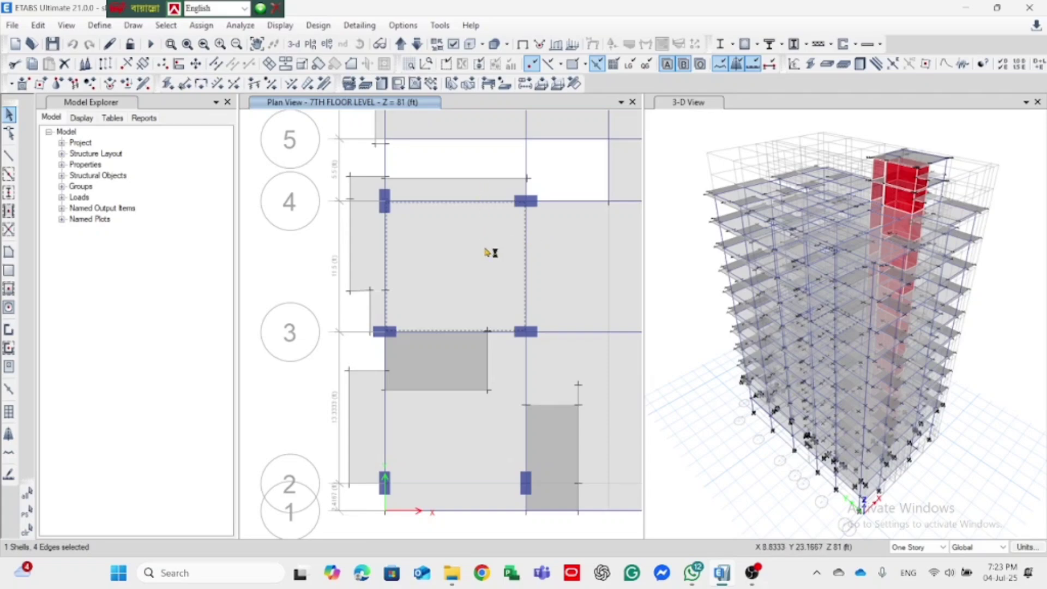
# - Compare the overall 7th floor plan with the misaligned slab edge along grid line 3
pyautogui.scroll(-2, 467, 263)
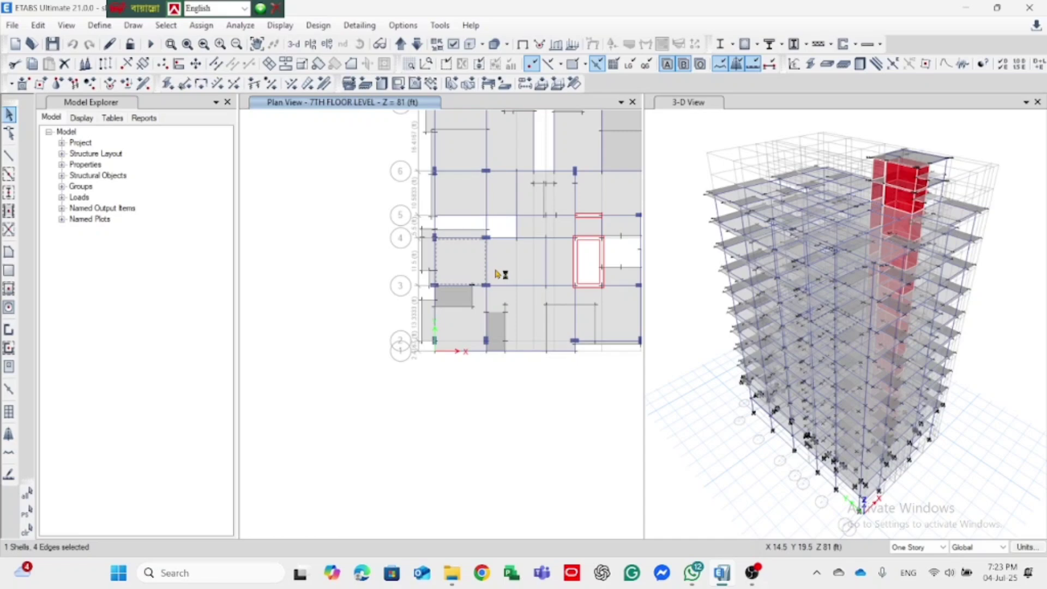
pyautogui.scroll(-5, 499, 195)
pyautogui.scroll(3, 400, 310)
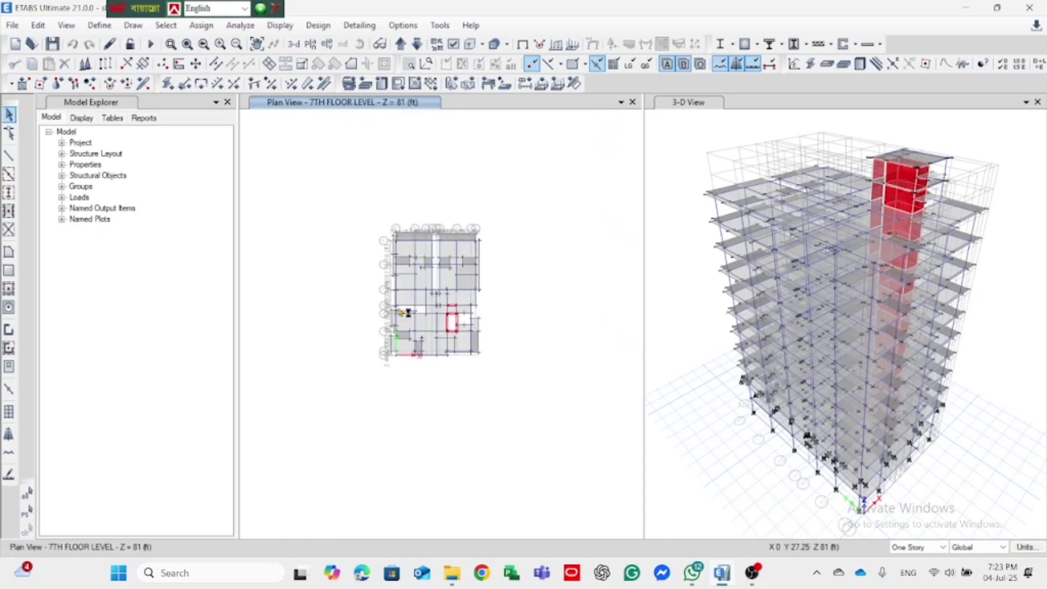
pyautogui.scroll(5, 404, 311)
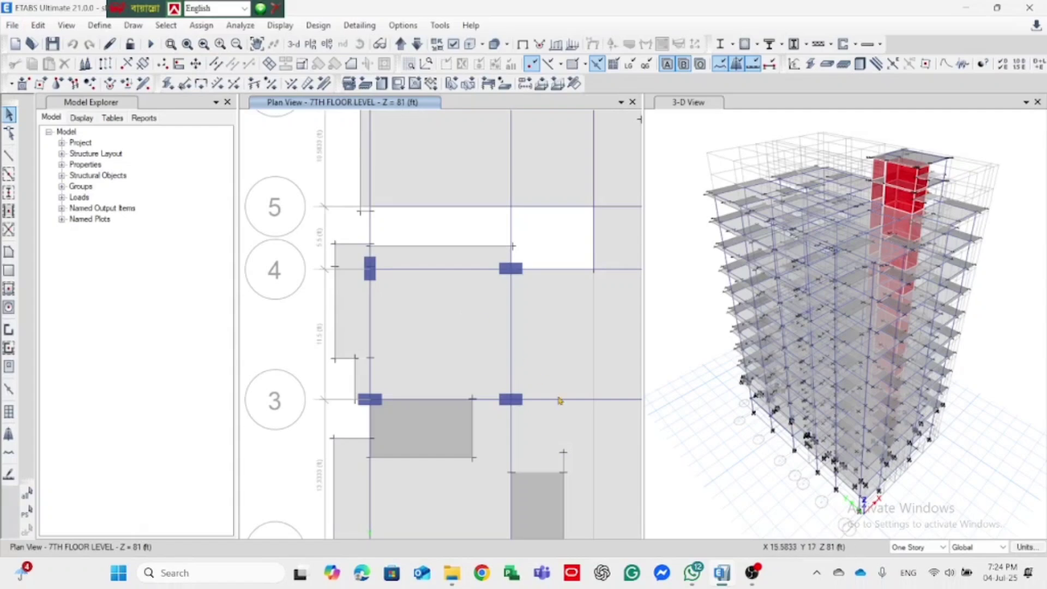
pyautogui.scroll(3, 463, 311)
pyautogui.scroll(2, 491, 196)
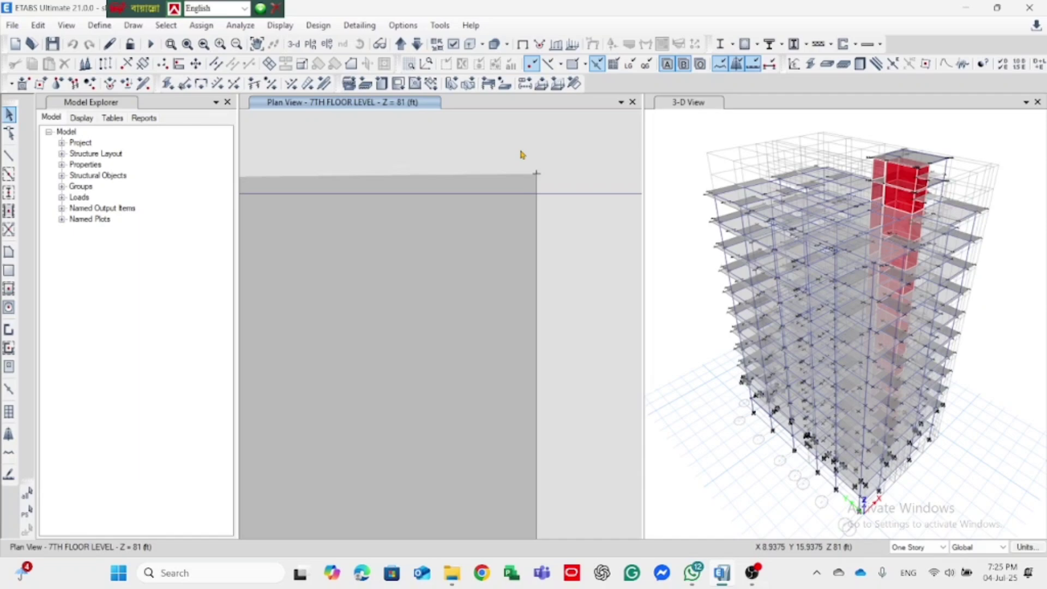
pyautogui.scroll(-5, 520, 155)
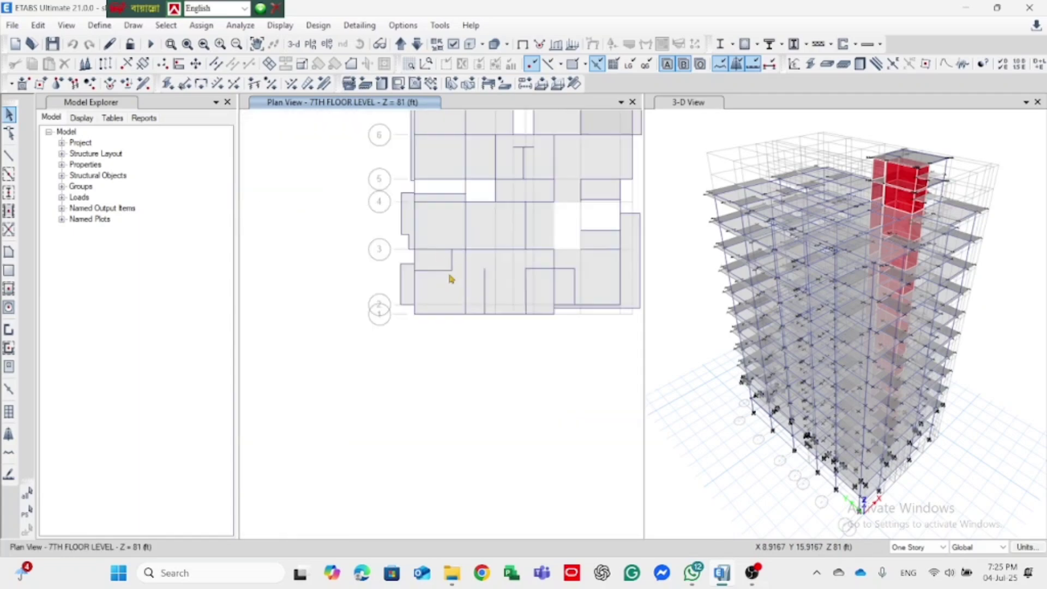
pyautogui.scroll(5, 521, 191)
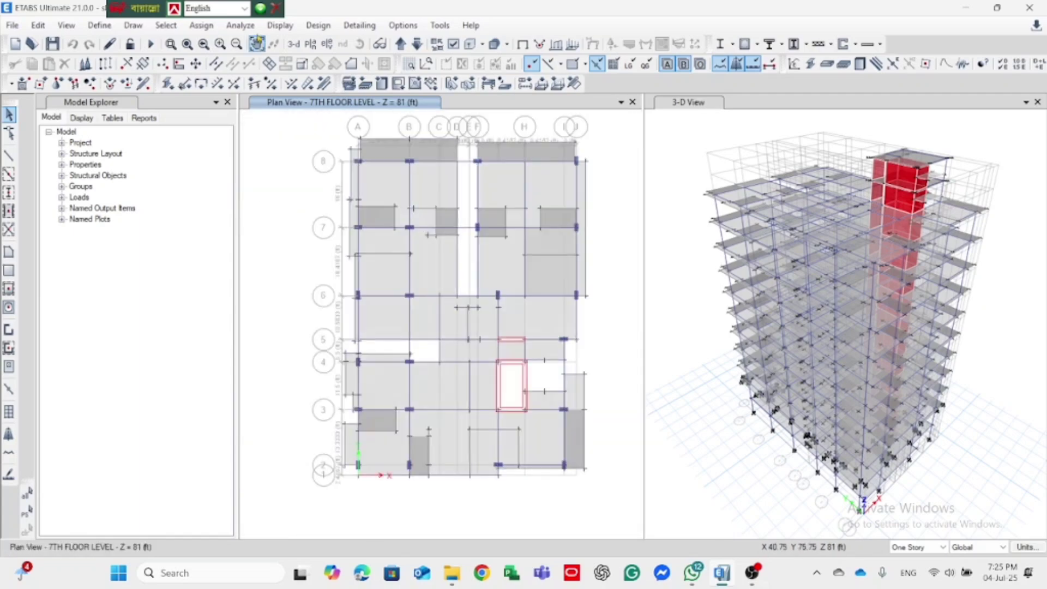
# - Run the model check with all checks selected, including trimming or extending frames, moving joints and fixing joint story assignment
pyautogui.click(240, 25)
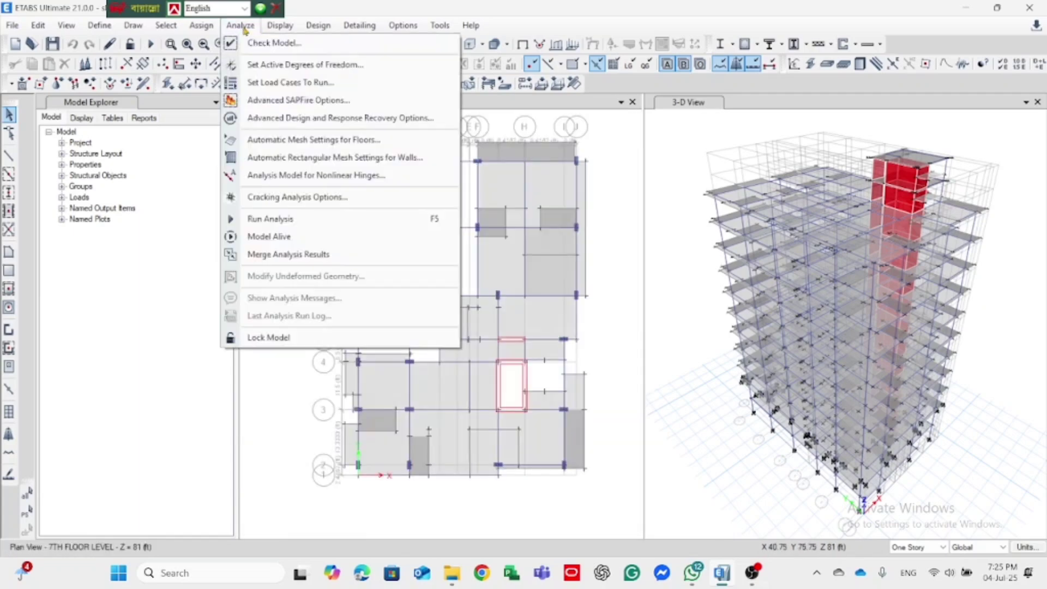
pyautogui.click(267, 43)
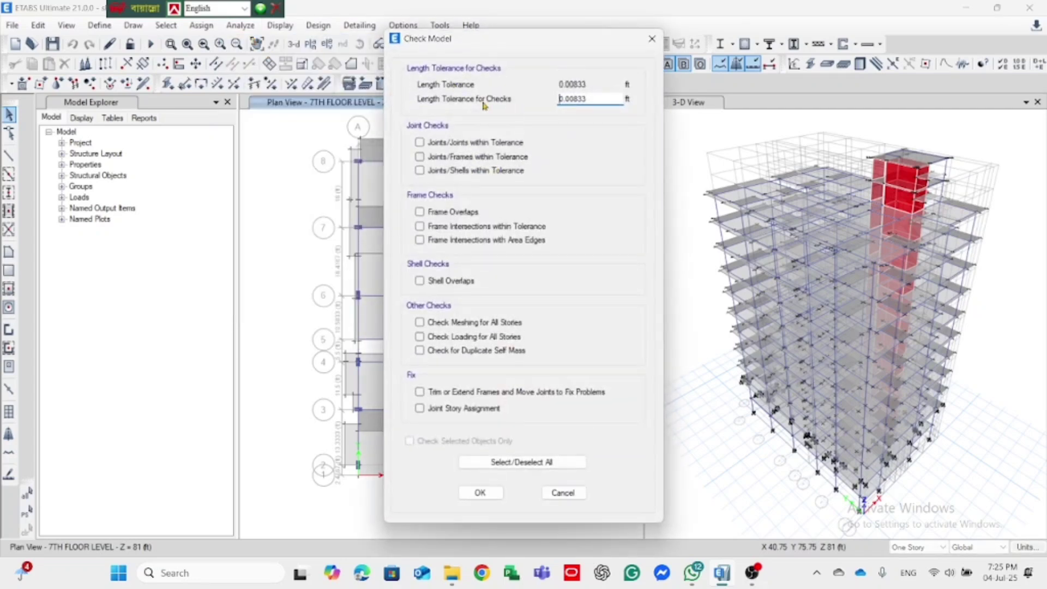
pyautogui.click(524, 460)
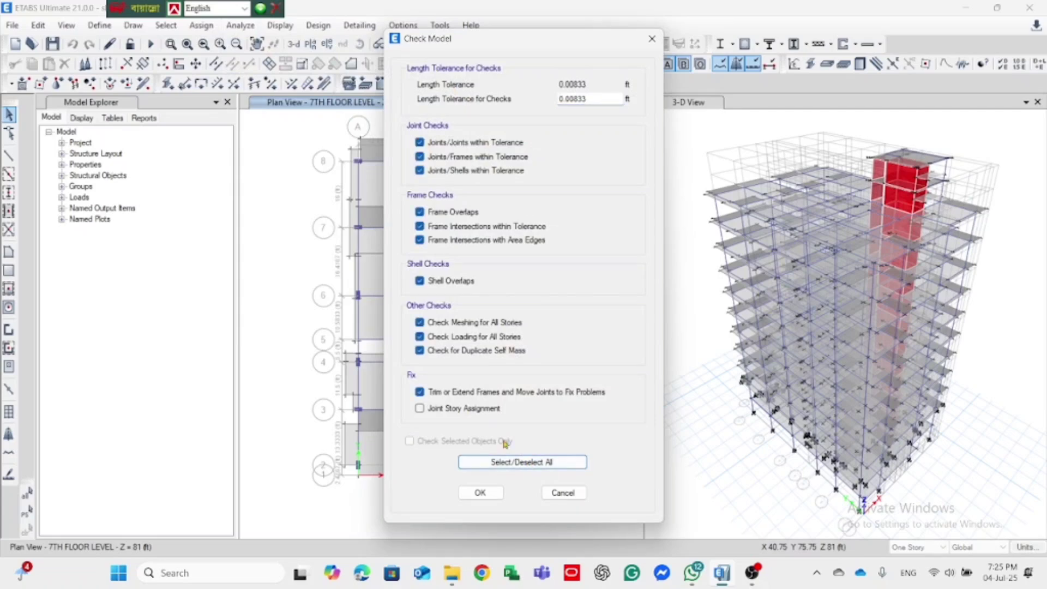
pyautogui.click(419, 408)
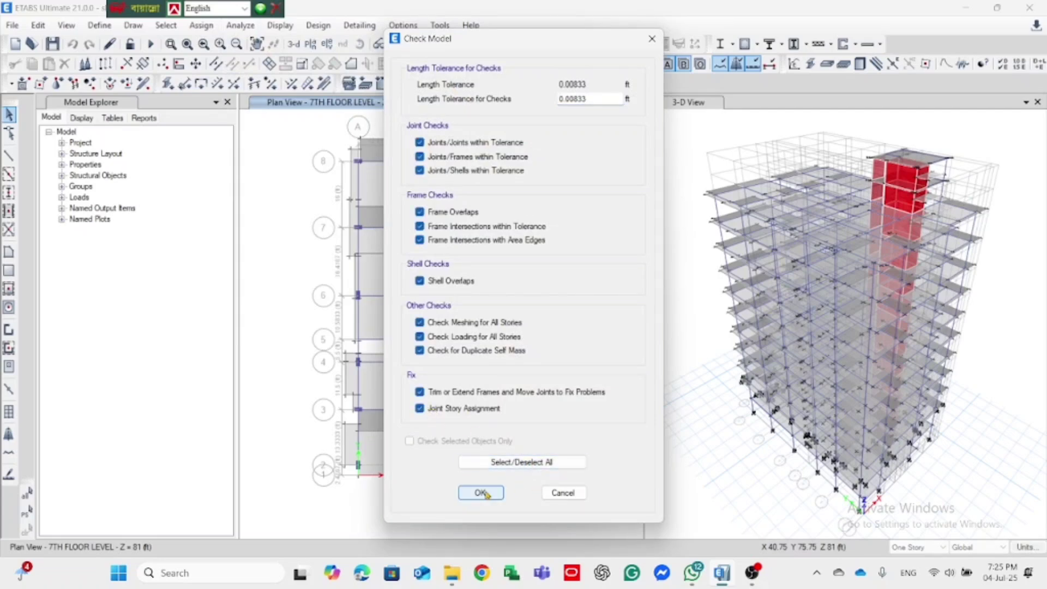
pyautogui.click(480, 493)
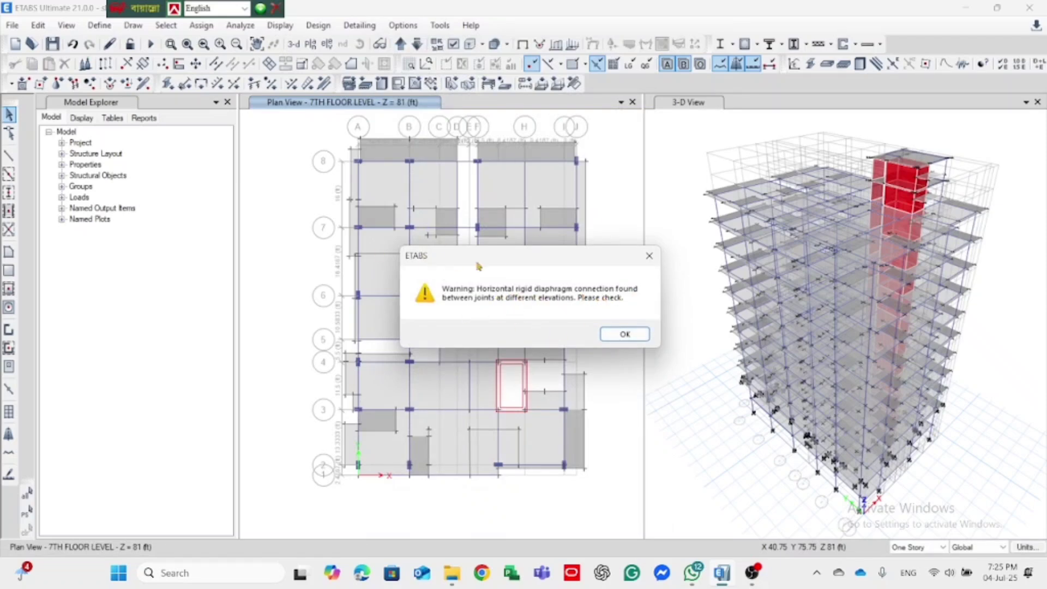
pyautogui.click(623, 335)
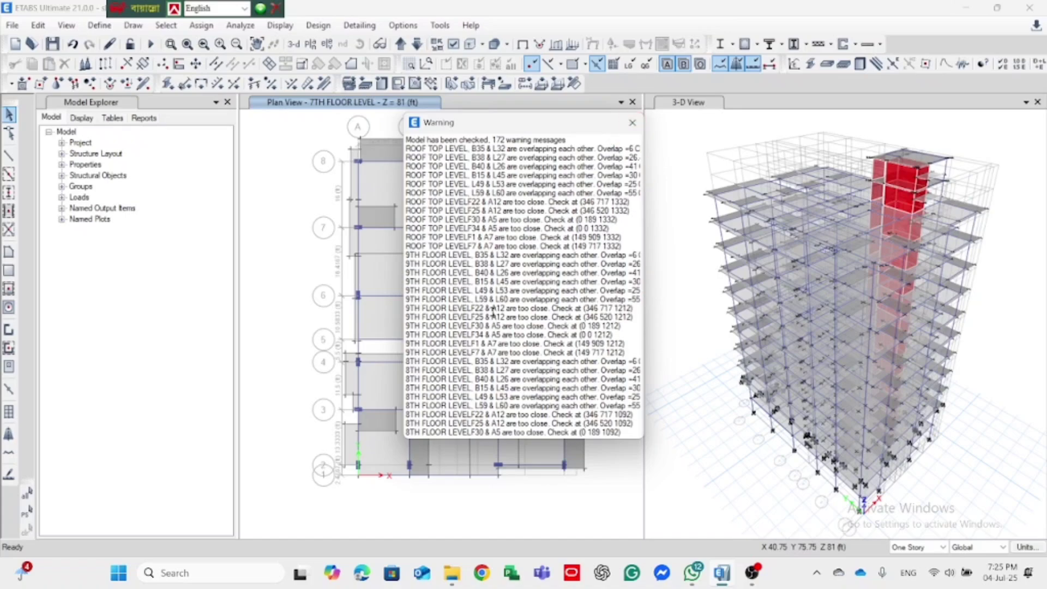
# - Review the model check's warning messages for all floor levels and close the list
pyautogui.scroll(-15, 489, 319)
pyautogui.scroll(-15, 488, 325)
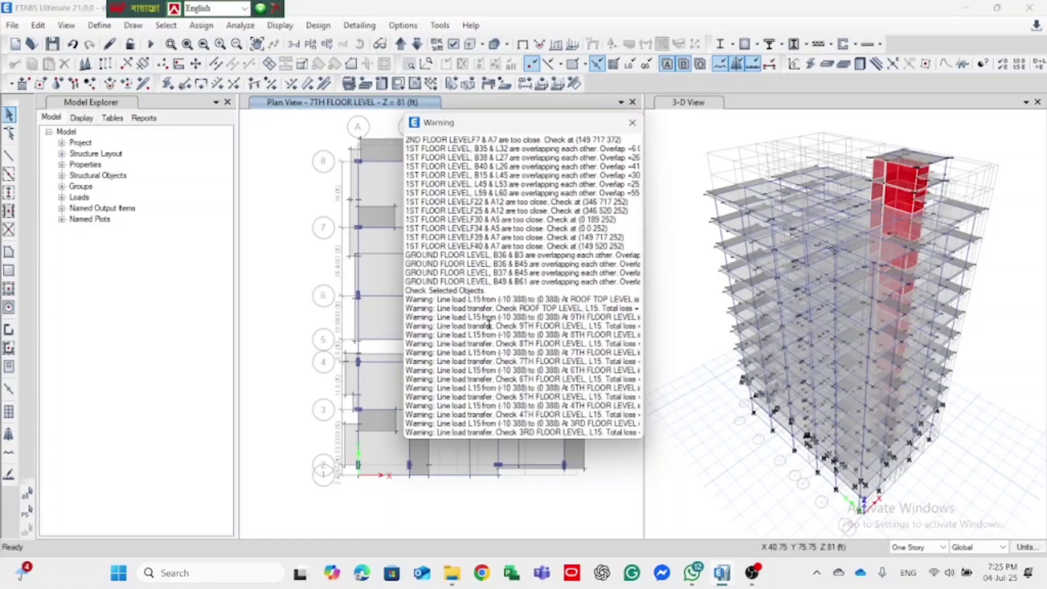
pyautogui.scroll(20, 488, 327)
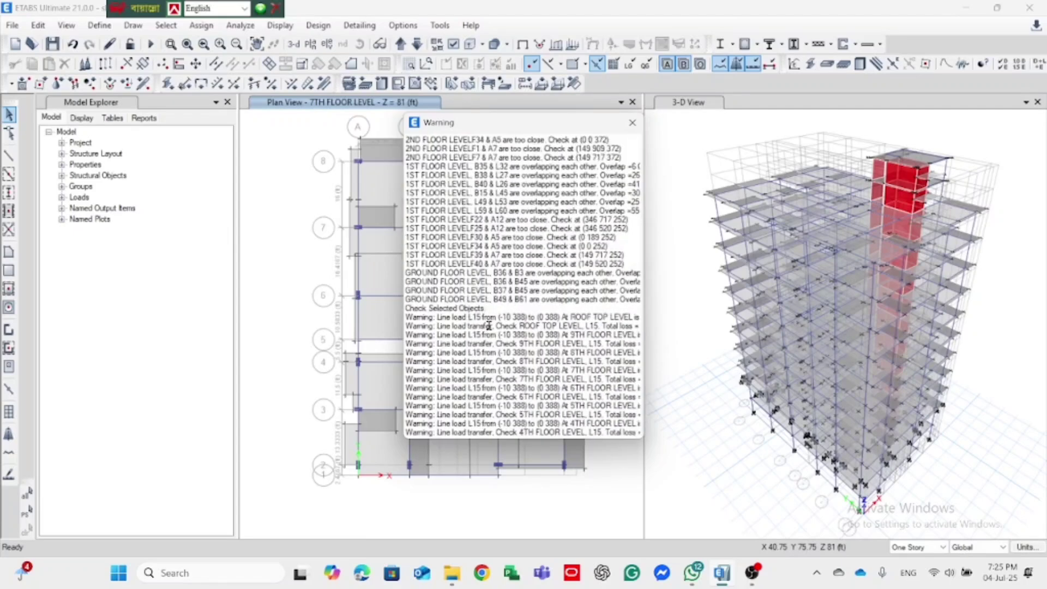
pyautogui.scroll(1, 489, 326)
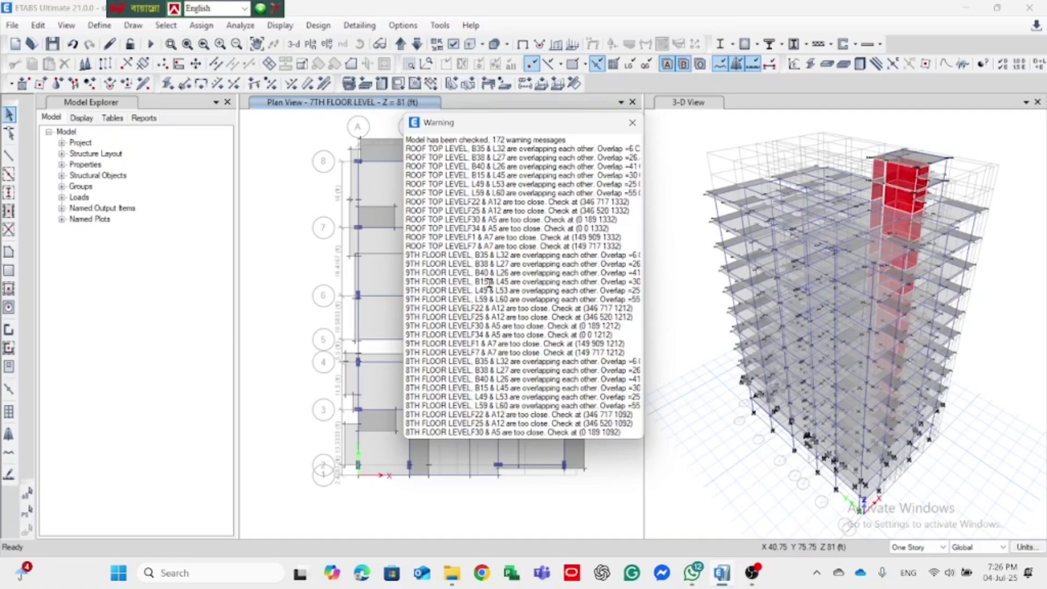
pyautogui.click(632, 123)
# - Show the frame labels in the 7th floor plan view
pyautogui.scroll(3, 528, 201)
pyautogui.scroll(-3, 526, 250)
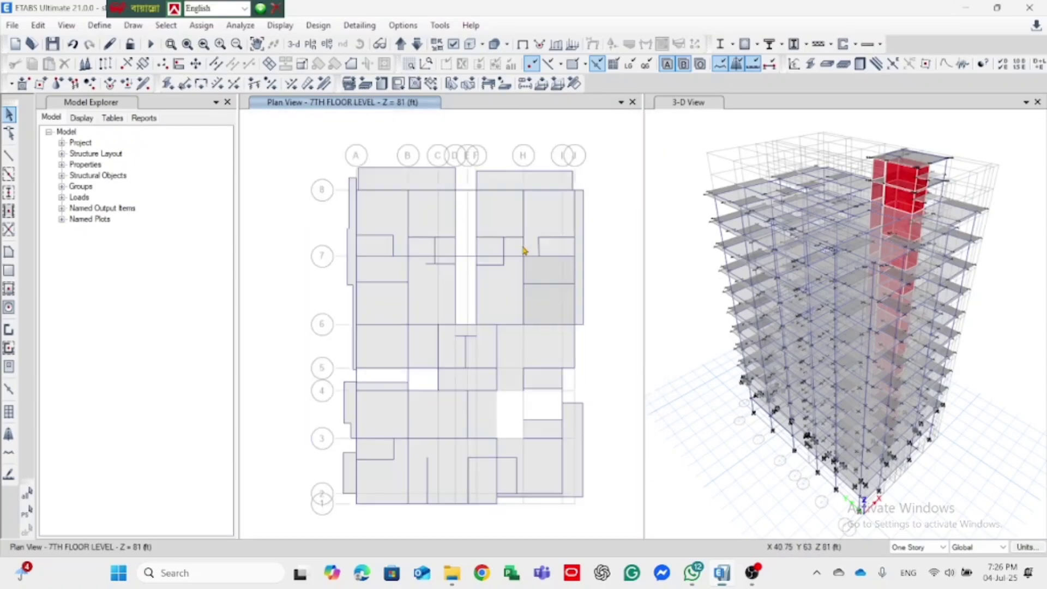
pyautogui.click(453, 45)
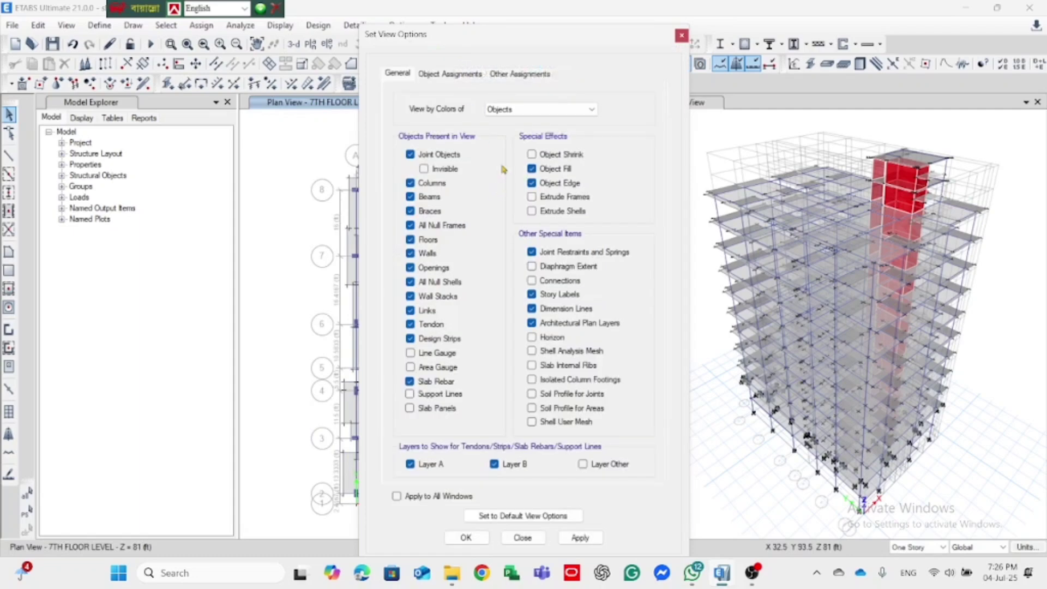
pyautogui.click(448, 75)
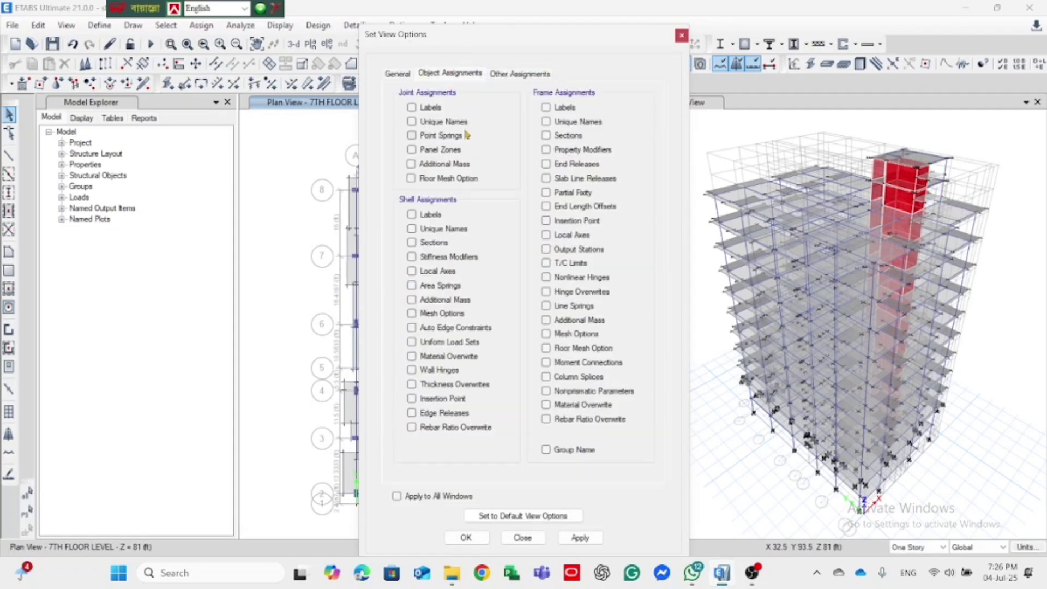
pyautogui.click(546, 108)
pyautogui.click(579, 538)
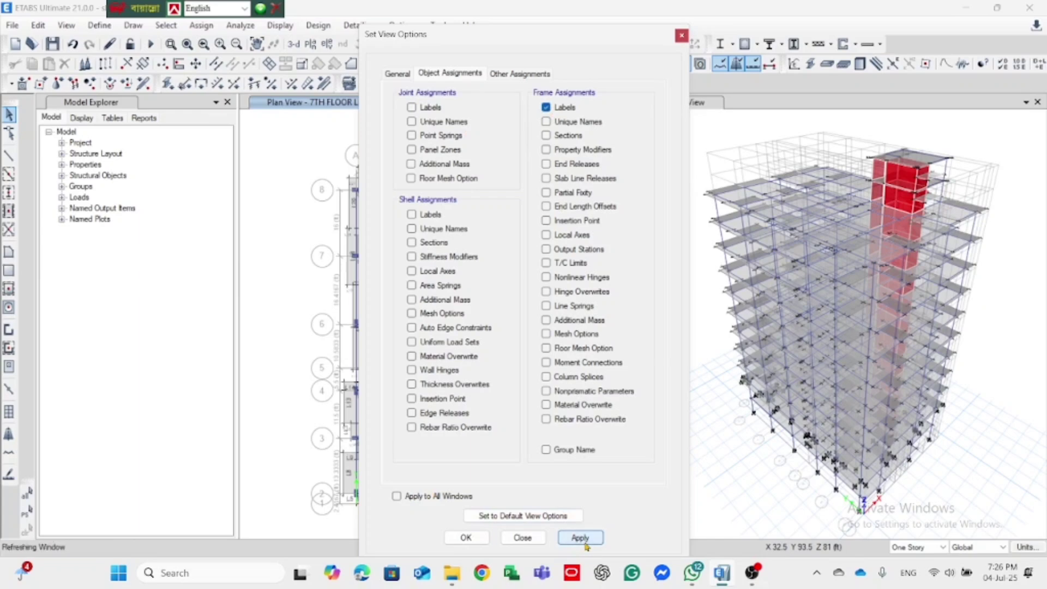
pyautogui.click(681, 37)
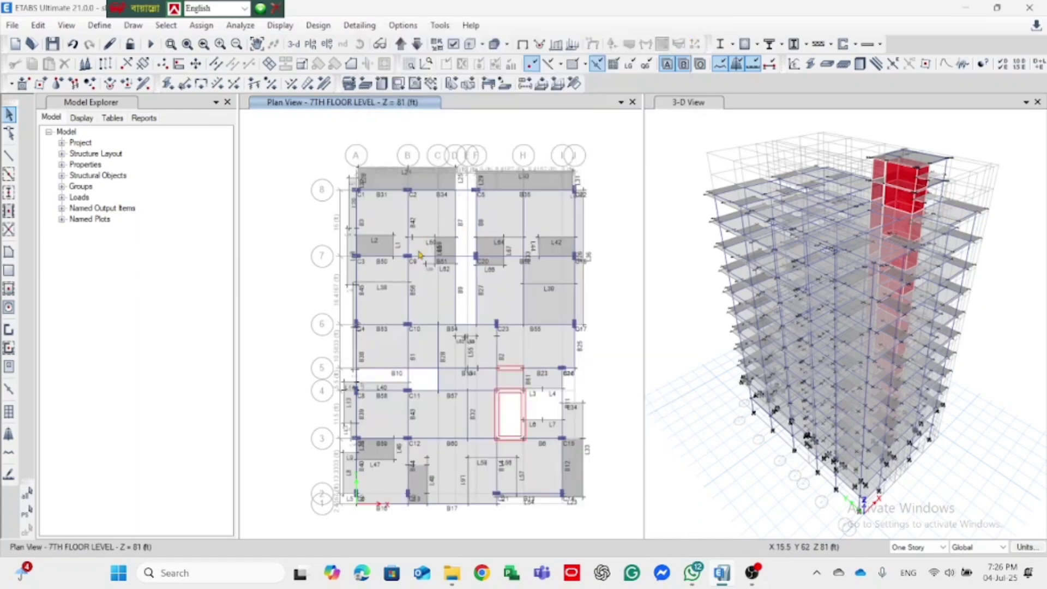
# - Examine frames L38, L62 and L63 and the overlapping frames L59 and L60 around grid line 7 between columns C3 and C9 and beam B51
pyautogui.scroll(3, 388, 266)
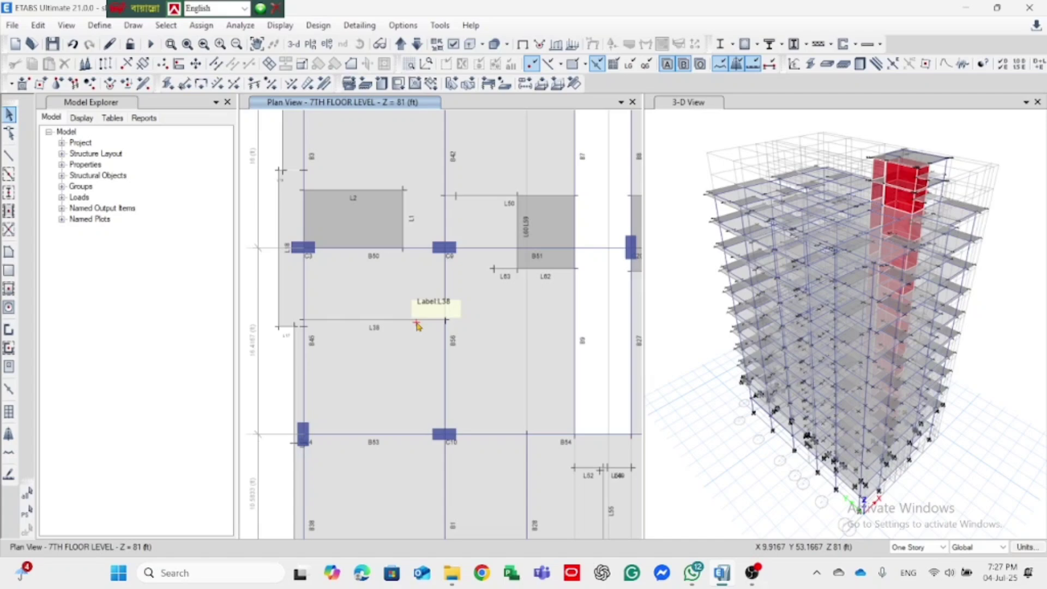
pyautogui.scroll(5, 545, 226)
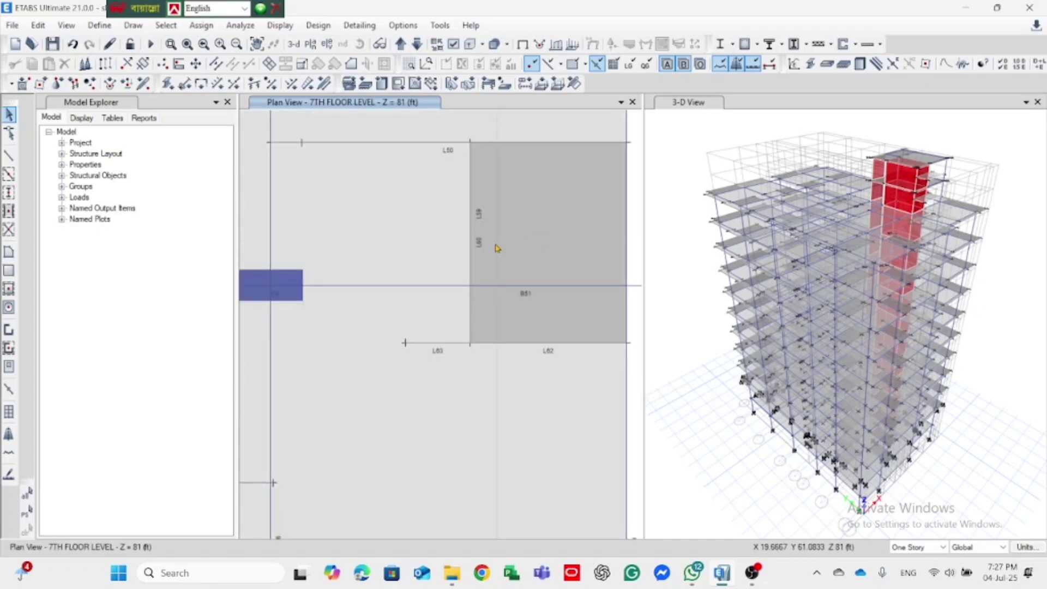
pyautogui.scroll(-3, 472, 259)
pyautogui.scroll(3, 464, 294)
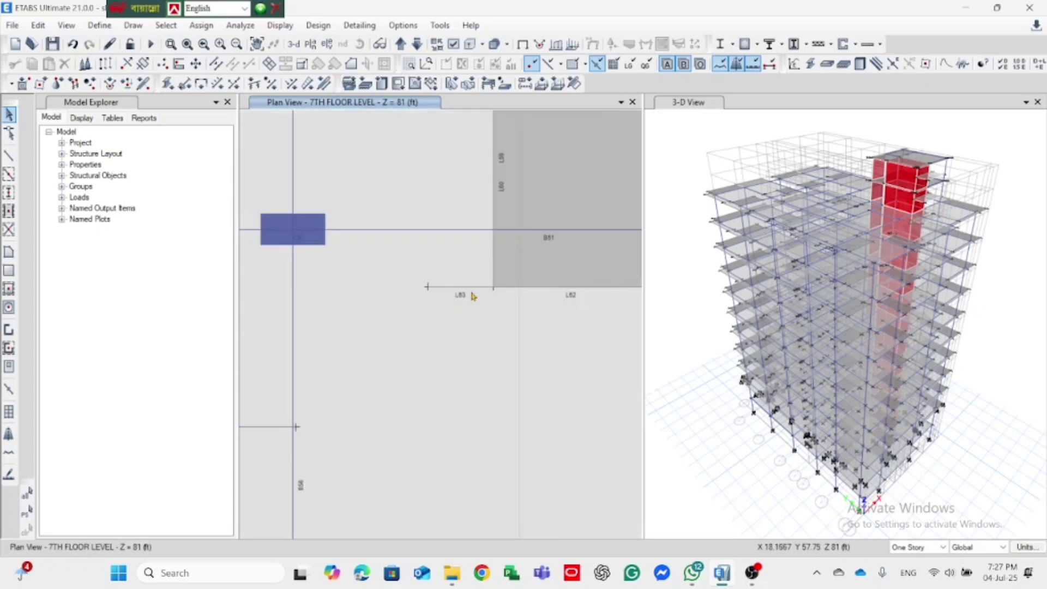
pyautogui.scroll(3, 459, 295)
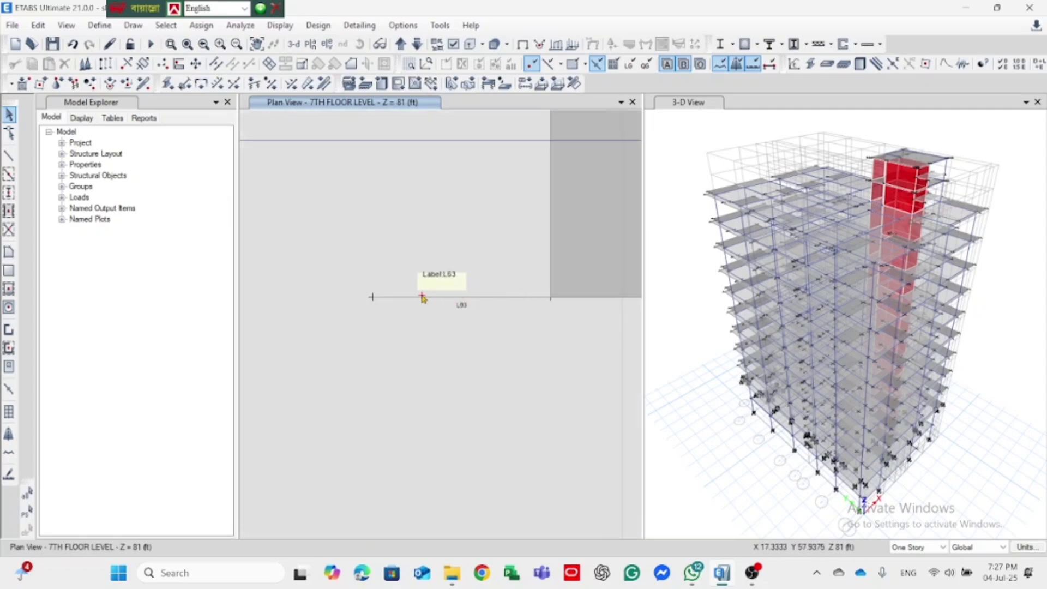
pyautogui.scroll(-3, 422, 298)
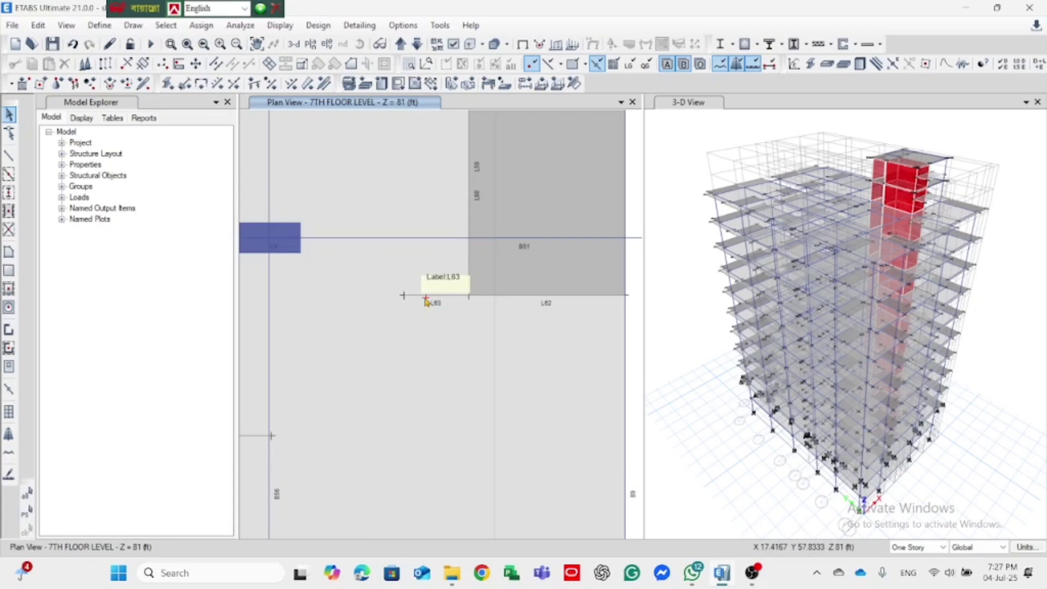
pyautogui.scroll(-3, 426, 300)
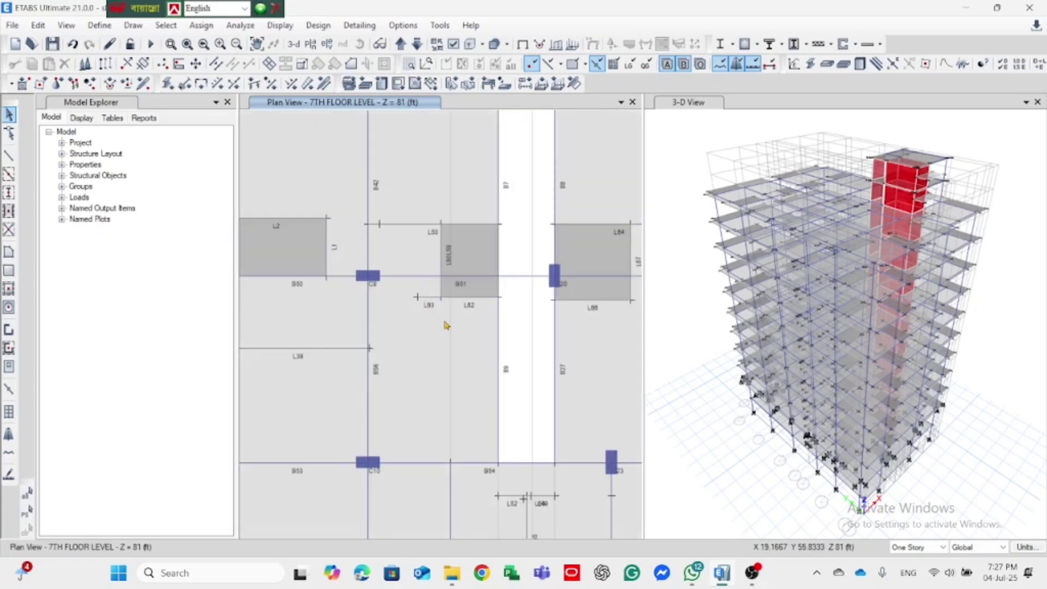
pyautogui.scroll(-3, 446, 325)
# - Inspect the closely spaced joints around frame L55 between grid lines 5 and 6, selecting the stray joint and clearing the selection
pyautogui.scroll(4, 491, 329)
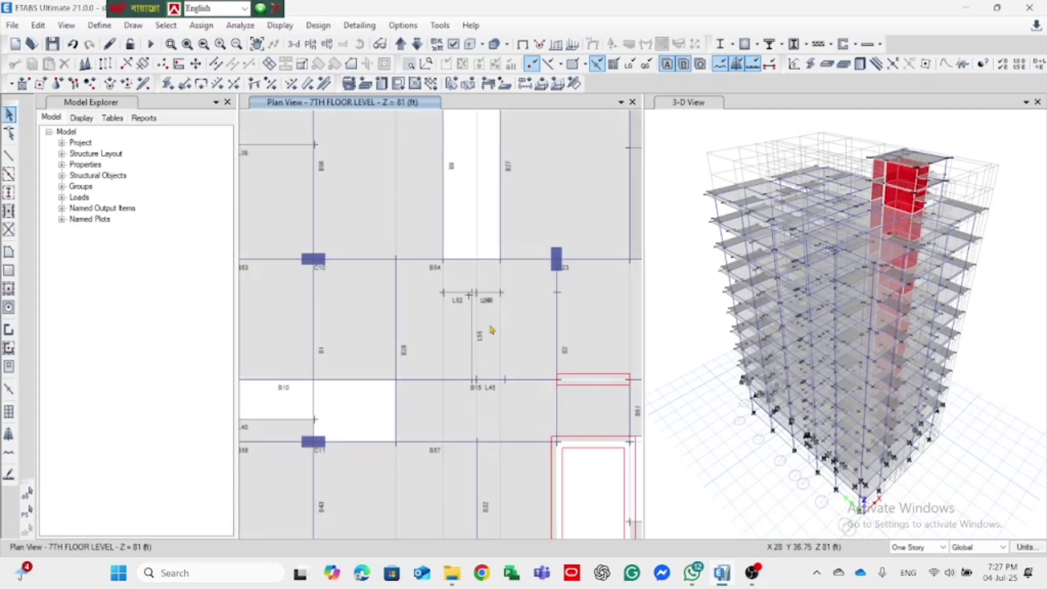
pyautogui.scroll(3, 465, 305)
pyautogui.scroll(3, 466, 306)
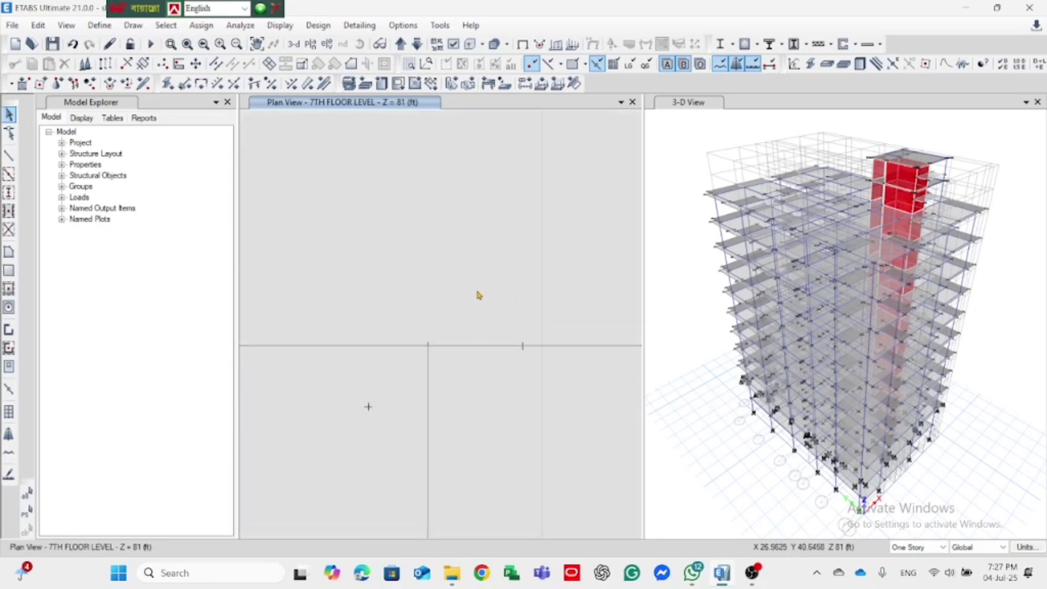
pyautogui.scroll(-3, 478, 294)
pyautogui.scroll(3, 491, 324)
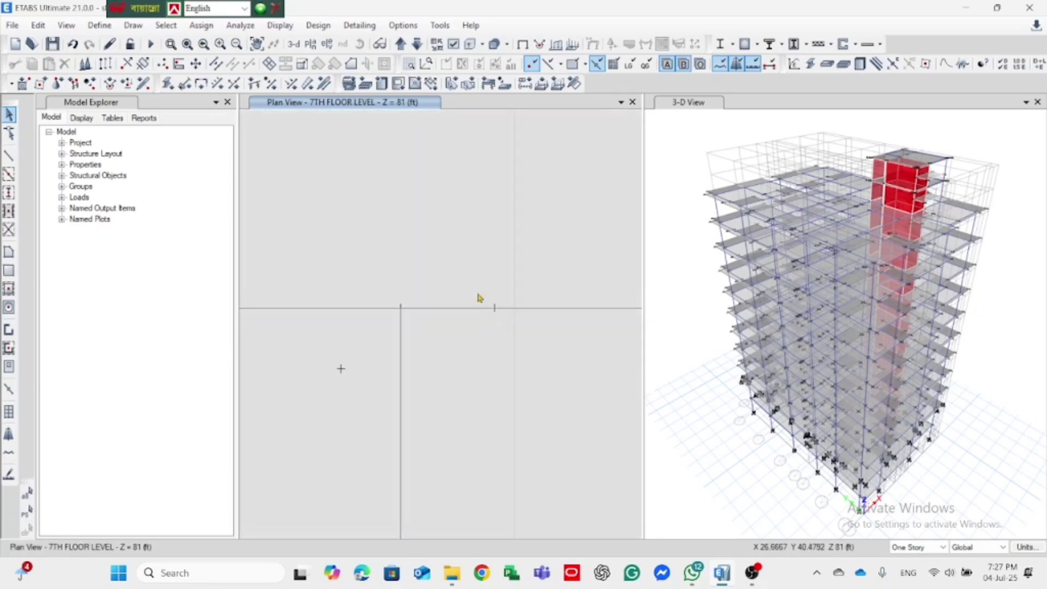
pyautogui.moveTo(480, 298); pyautogui.dragTo(550, 351)
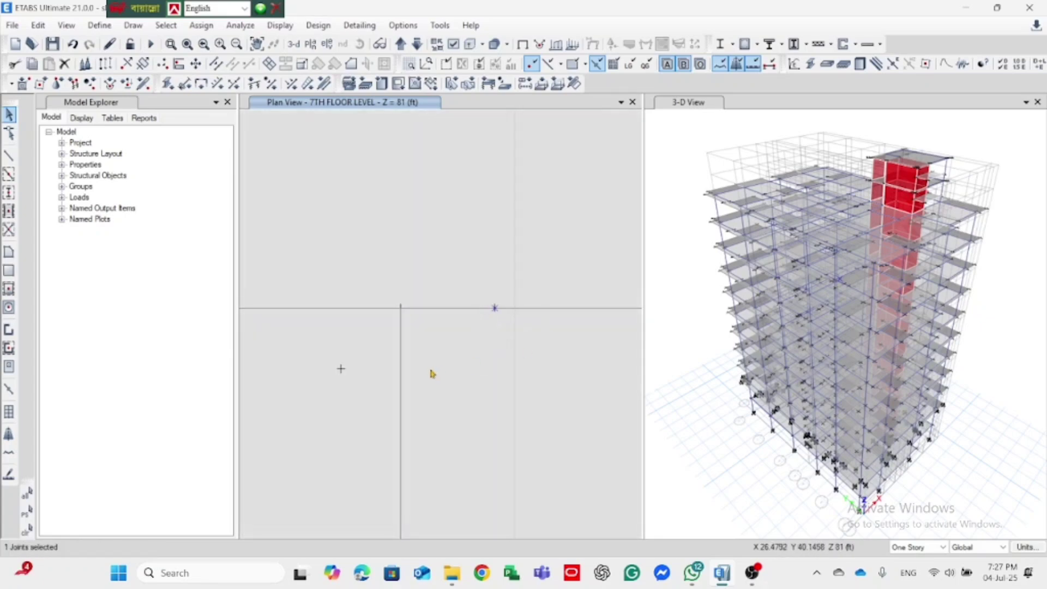
pyautogui.press('Escape')
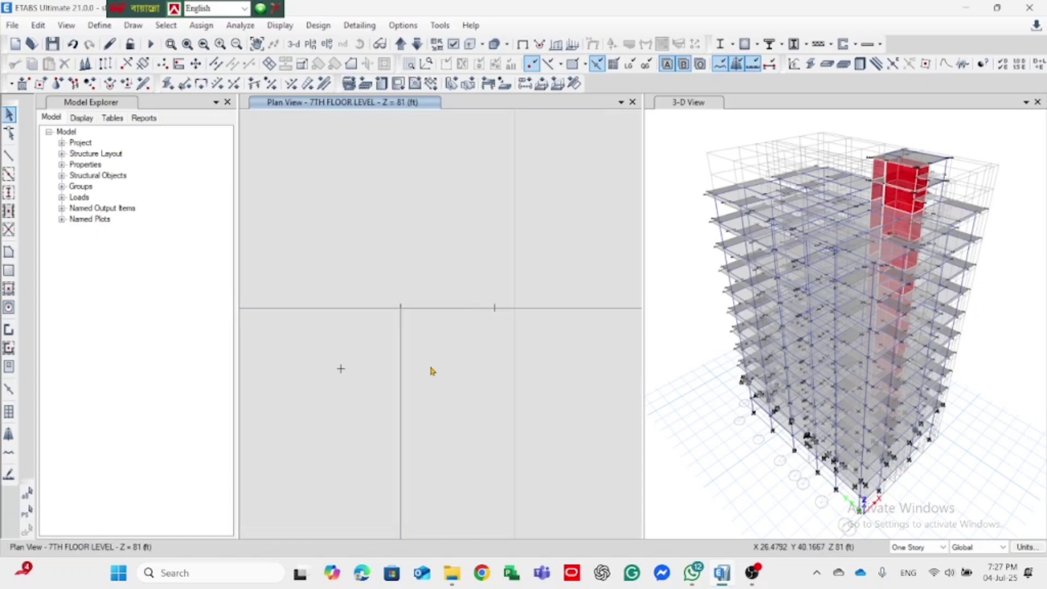
# - Select the overhanging slab strips along grid line A between grid lines 5 and 8, compare their edges, and clear the selection
pyautogui.scroll(-10, 431, 369)
pyautogui.scroll(9, 330, 321)
pyautogui.scroll(-5, 374, 348)
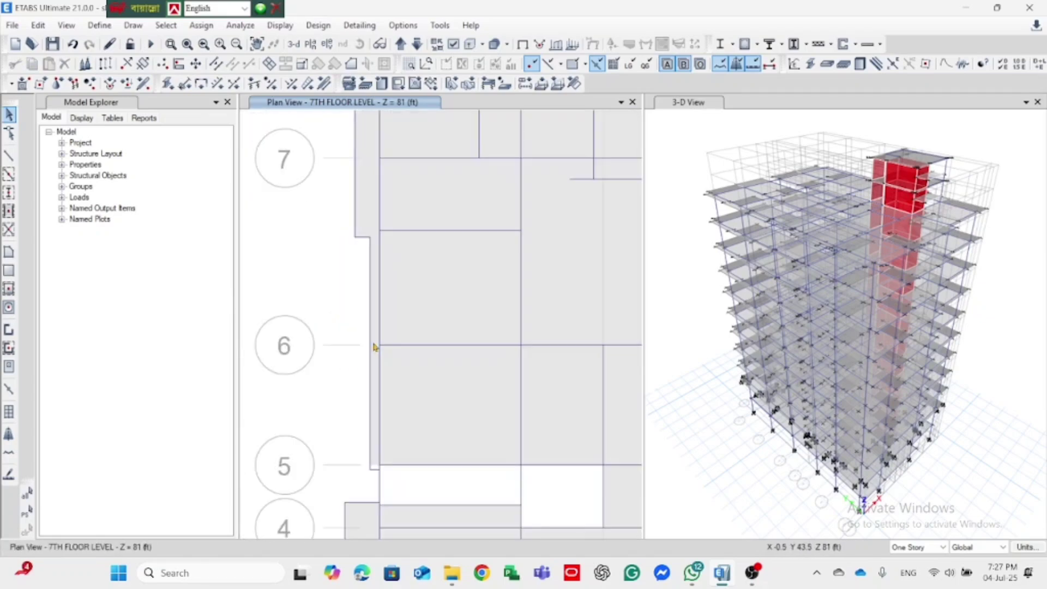
pyautogui.click(375, 293)
pyautogui.press('Escape')
pyautogui.click(366, 216)
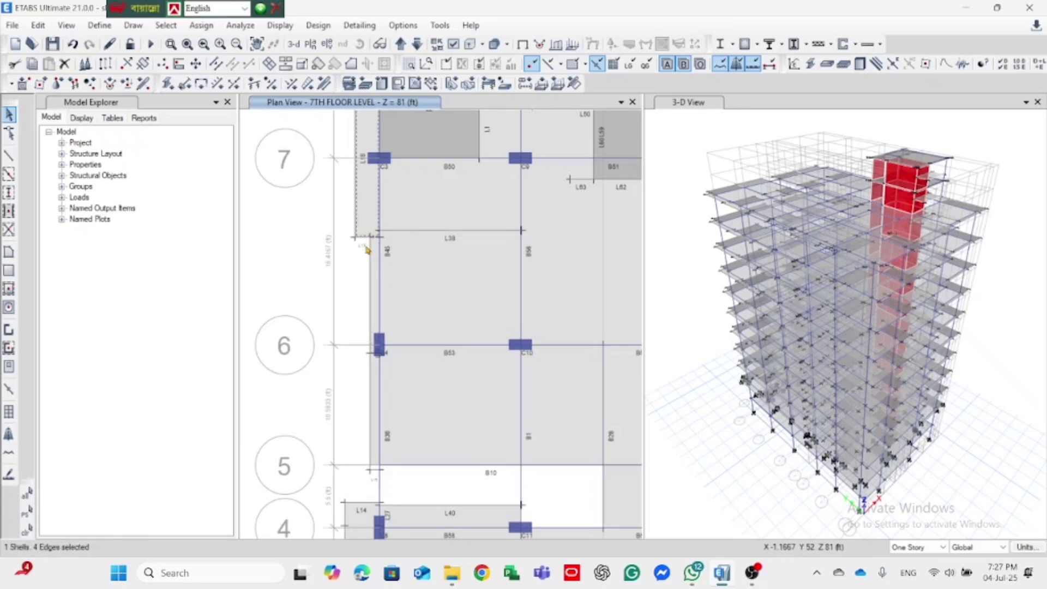
pyautogui.scroll(-3, 367, 249)
pyautogui.scroll(3, 381, 187)
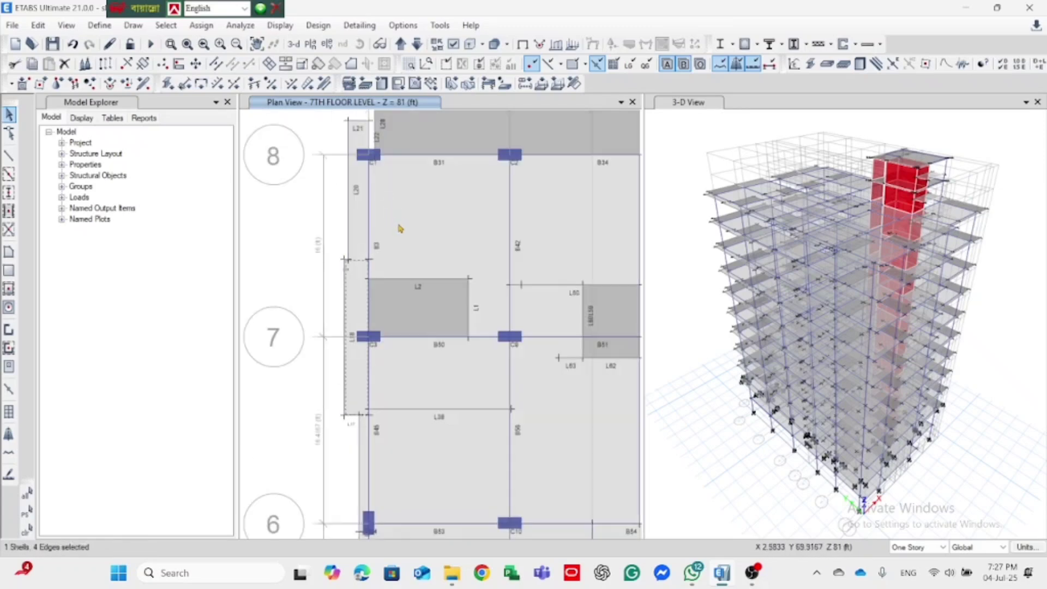
pyautogui.press('Escape')
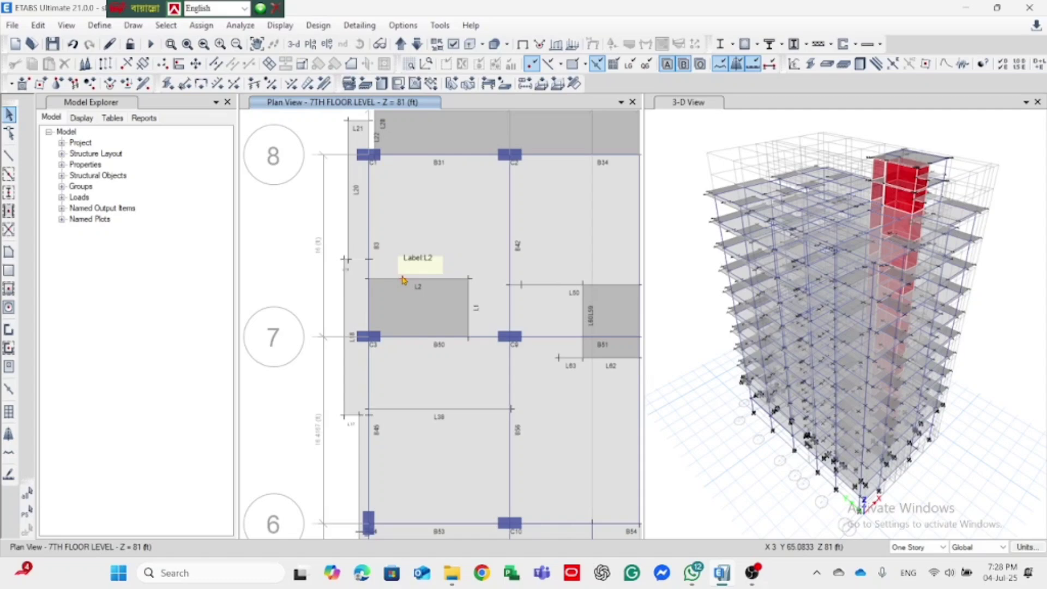
# - Select the slab panel enclosed by frames L64, L66 and L67 beside column C20 and inspect its edges
pyautogui.scroll(-3, 404, 280)
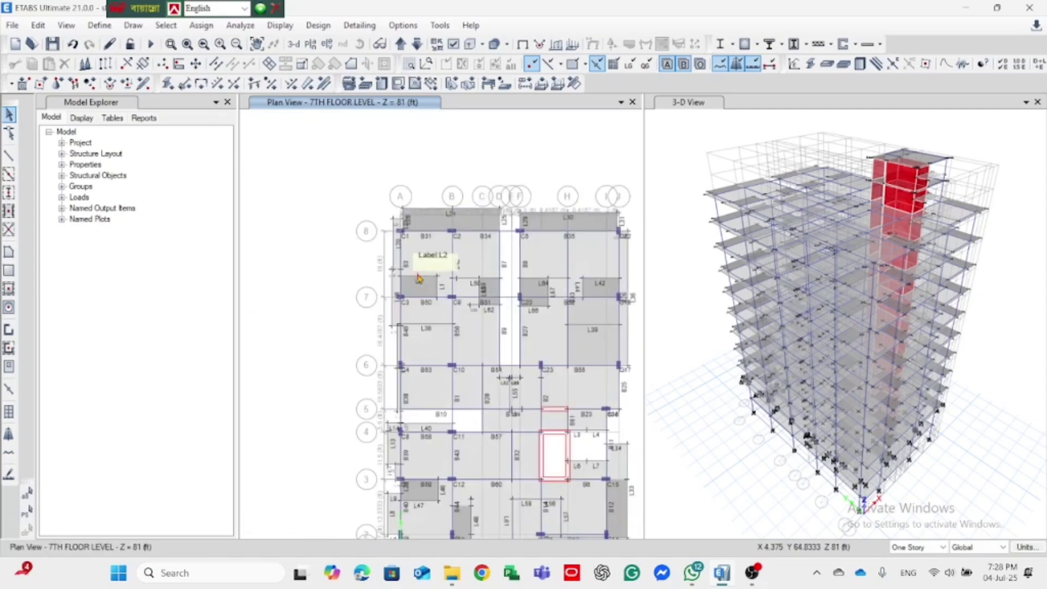
pyautogui.scroll(3, 545, 310)
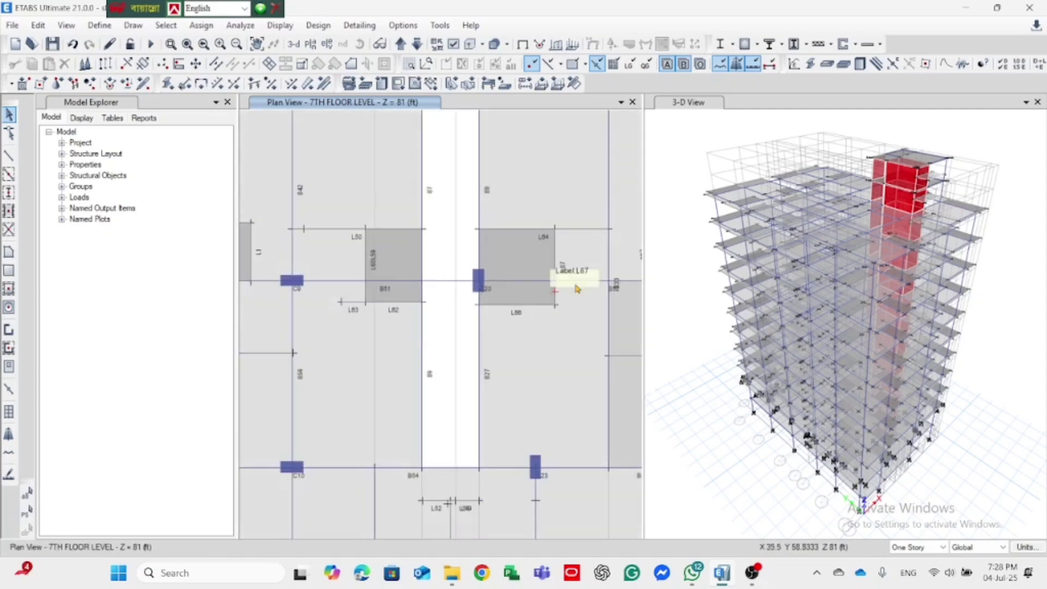
pyautogui.click(542, 297)
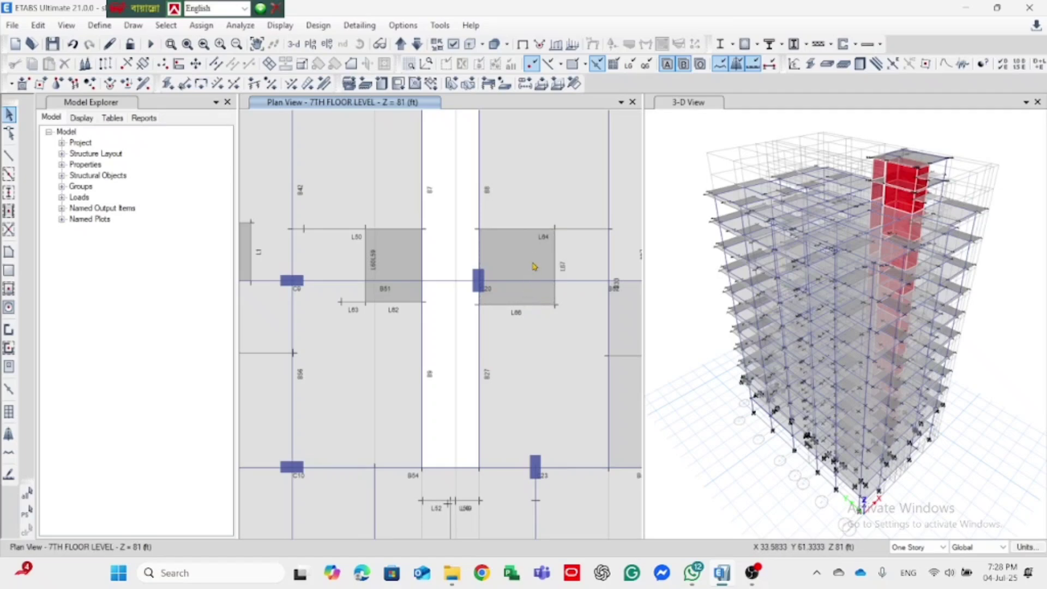
pyautogui.scroll(3, 548, 319)
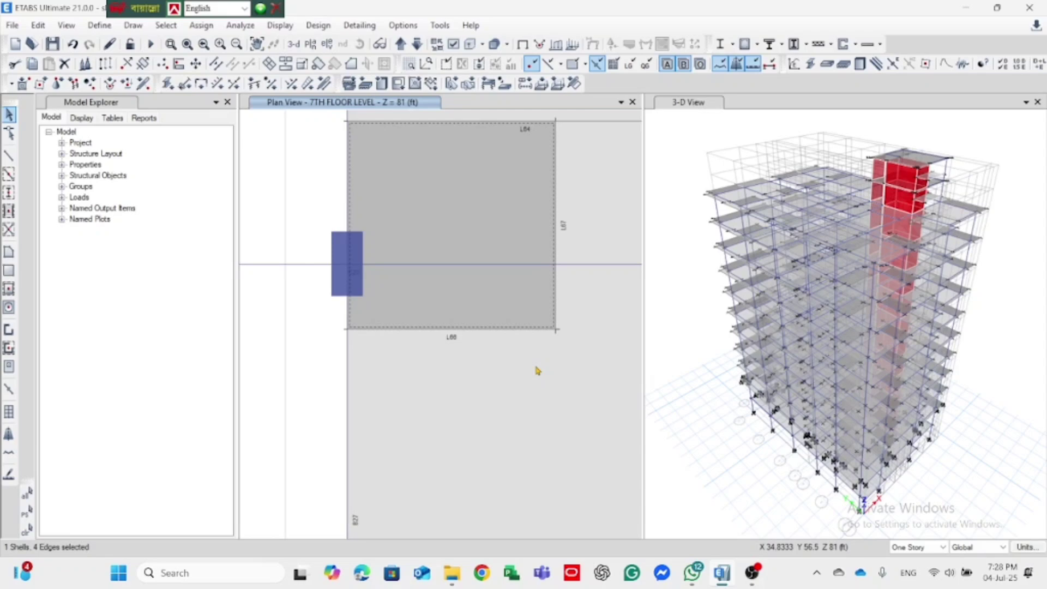
pyautogui.scroll(-4, 559, 245)
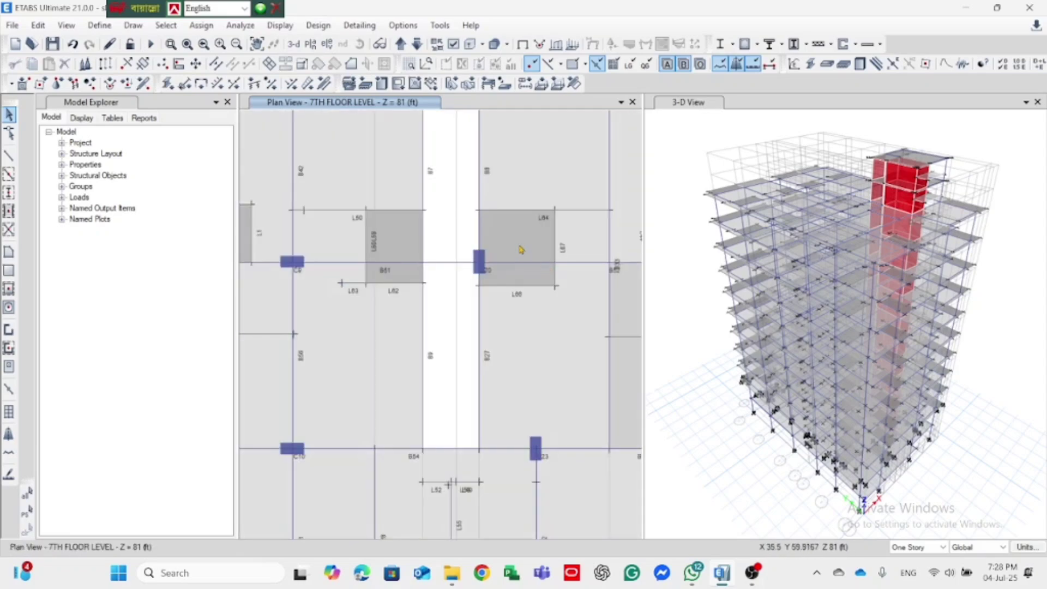
pyautogui.scroll(4, 528, 269)
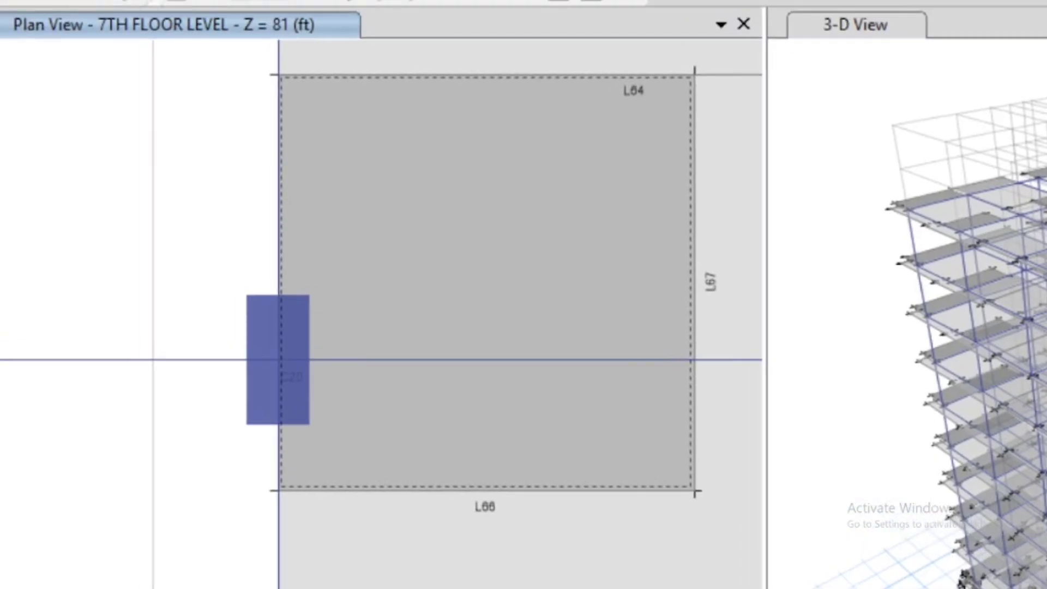
pyautogui.moveTo(285, 66)
pyautogui.mouseDown()
pyautogui.moveTo(281, 352)
pyautogui.moveTo(697, 355)
pyautogui.moveTo(649, 106)
pyautogui.moveTo(337, 93)
pyautogui.moveTo(187, 126)
pyautogui.mouseUp()
pyautogui.moveTo(278, 374)
pyautogui.mouseDown()
pyautogui.moveTo(294, 497)
pyautogui.moveTo(521, 367)
pyautogui.moveTo(723, 506)
pyautogui.moveTo(232, 445)
pyautogui.moveTo(302, 406)
pyautogui.mouseUp()
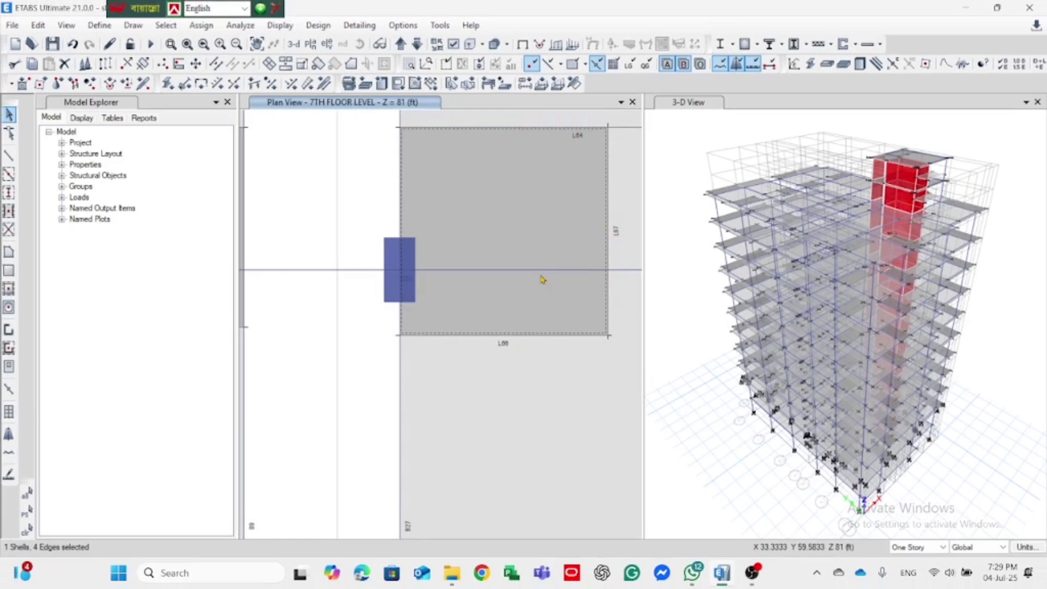
pyautogui.scroll(-5, 563, 382)
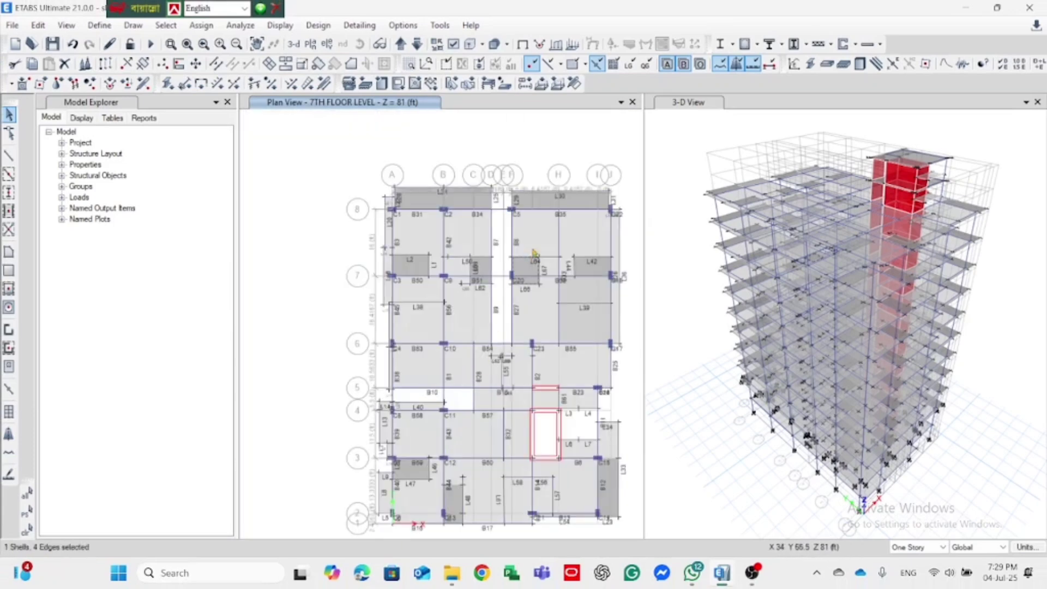
# - Check the slab panel above frame L64 between grid lines 7 and 8, and clear the selection
pyautogui.scroll(5, 533, 250)
pyautogui.click(556, 238)
pyautogui.press('Escape')
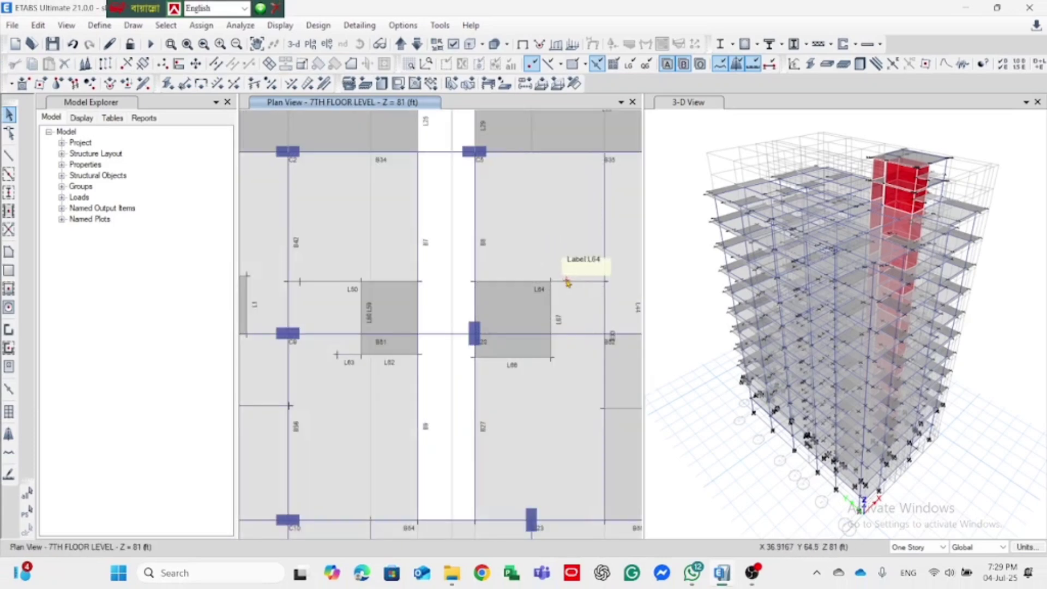
pyautogui.click(569, 241)
pyautogui.press('Escape')
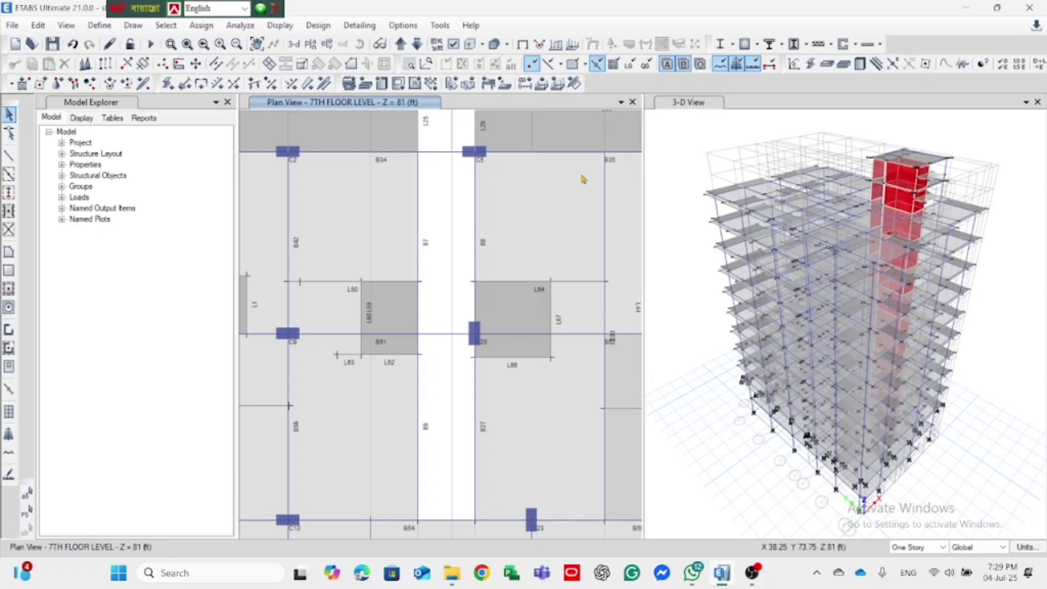
# - Examine the frames and slab edges around the lift core and along frame L54 for further misalignments on the 7th floor
pyautogui.scroll(-3, 501, 204)
pyautogui.scroll(5, 531, 183)
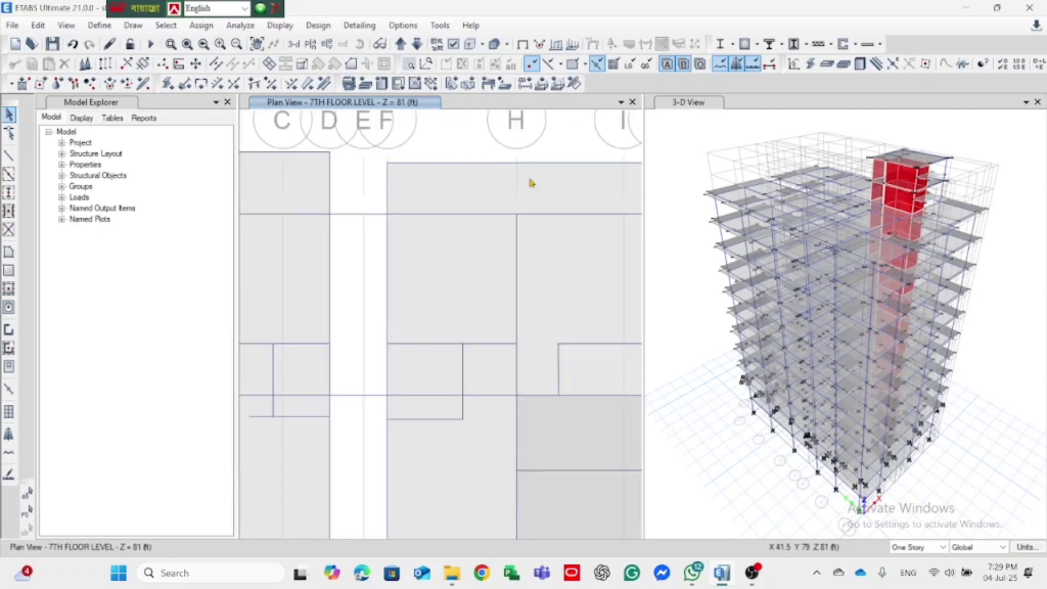
pyautogui.scroll(-2, 532, 183)
pyautogui.scroll(-3, 531, 283)
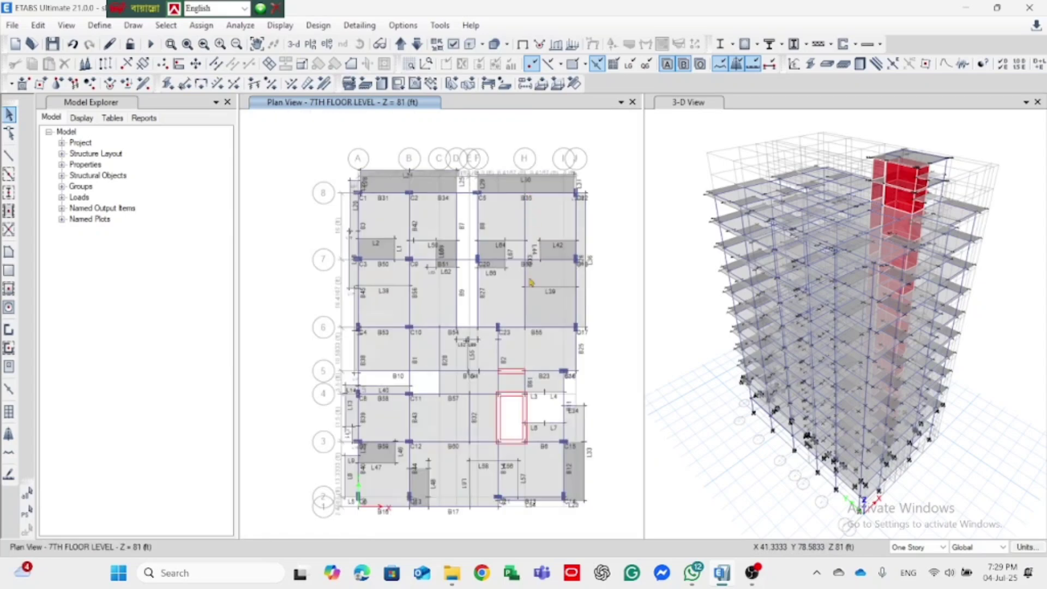
pyautogui.scroll(3, 538, 442)
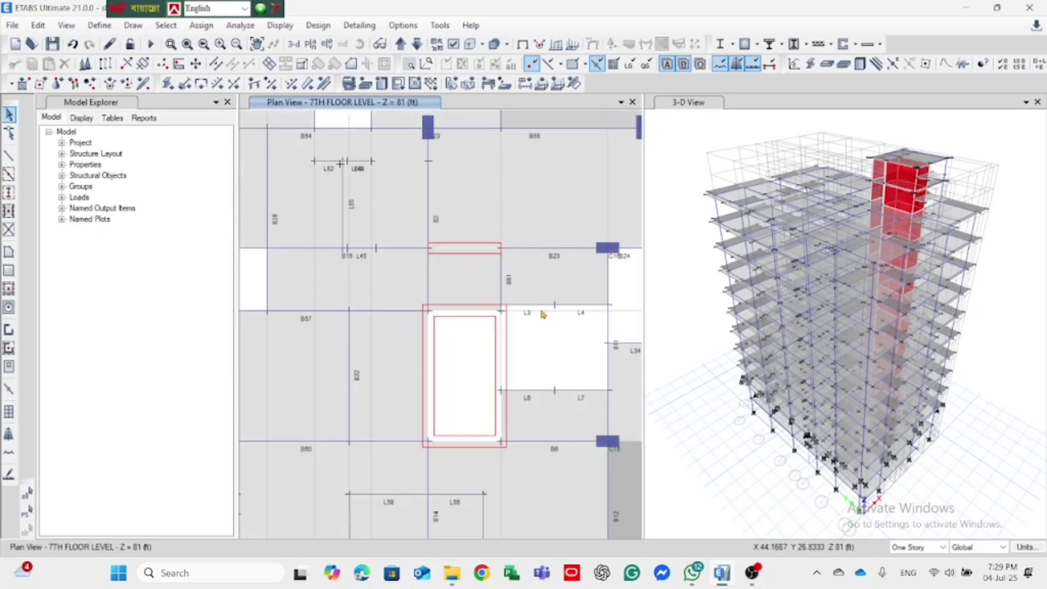
pyautogui.scroll(-3, 543, 314)
pyautogui.scroll(5, 573, 379)
pyautogui.scroll(-2, 573, 378)
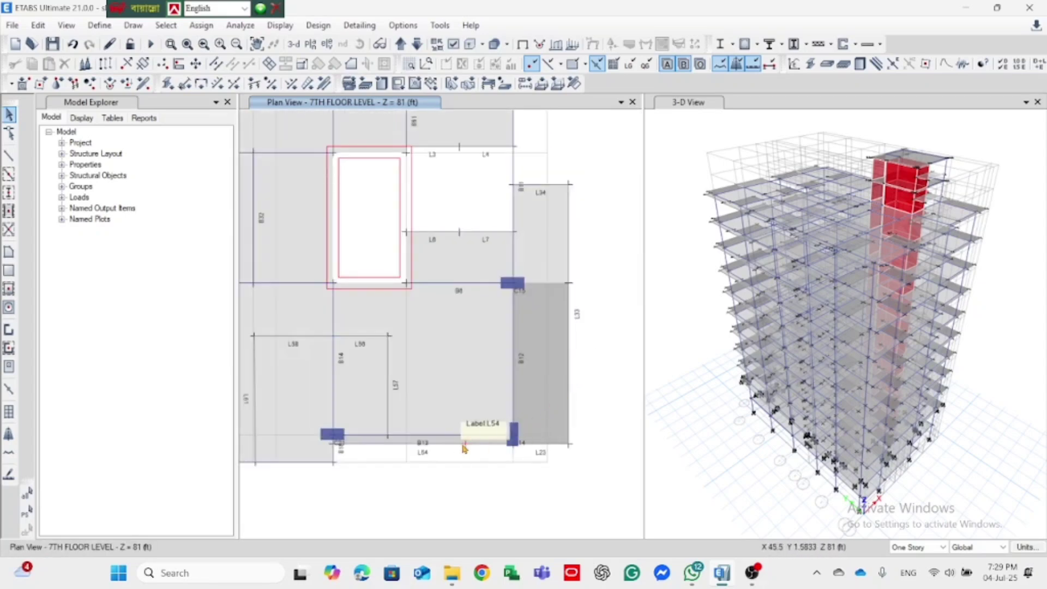
pyautogui.scroll(3, 465, 448)
pyautogui.scroll(-3, 460, 434)
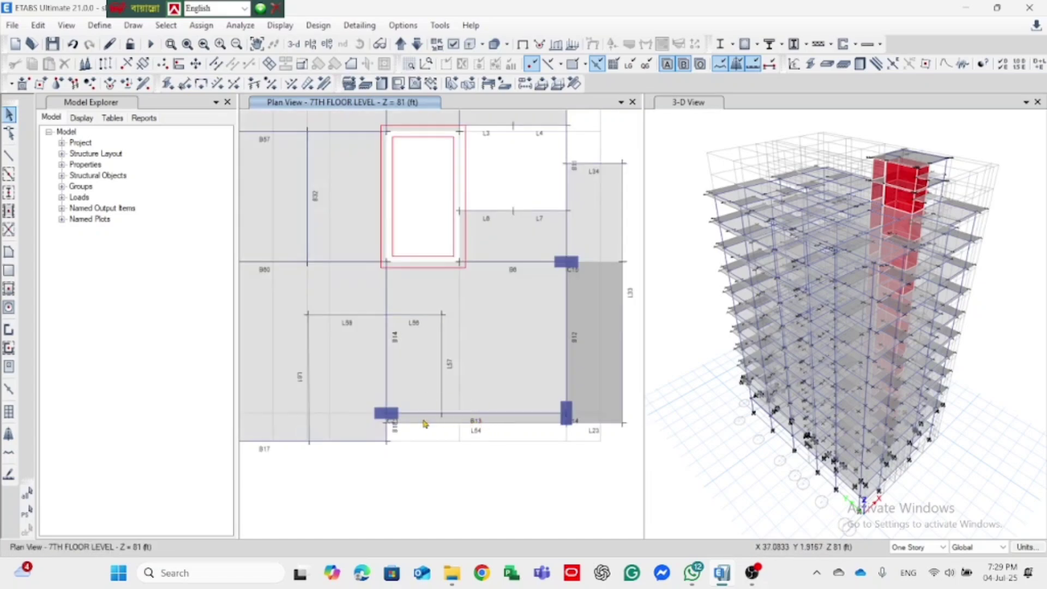
# - Examine the slab edges along frame L54, beam B13 and beam B17 for misalignments on the 7th floor
pyautogui.scroll(3, 460, 422)
pyautogui.scroll(-1, 463, 428)
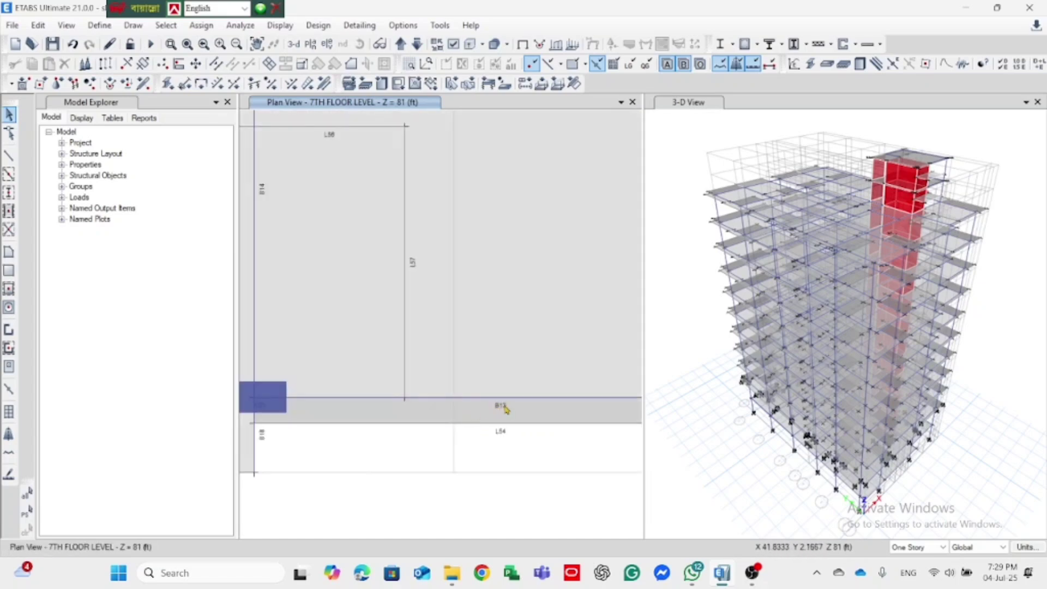
pyautogui.scroll(-3, 503, 250)
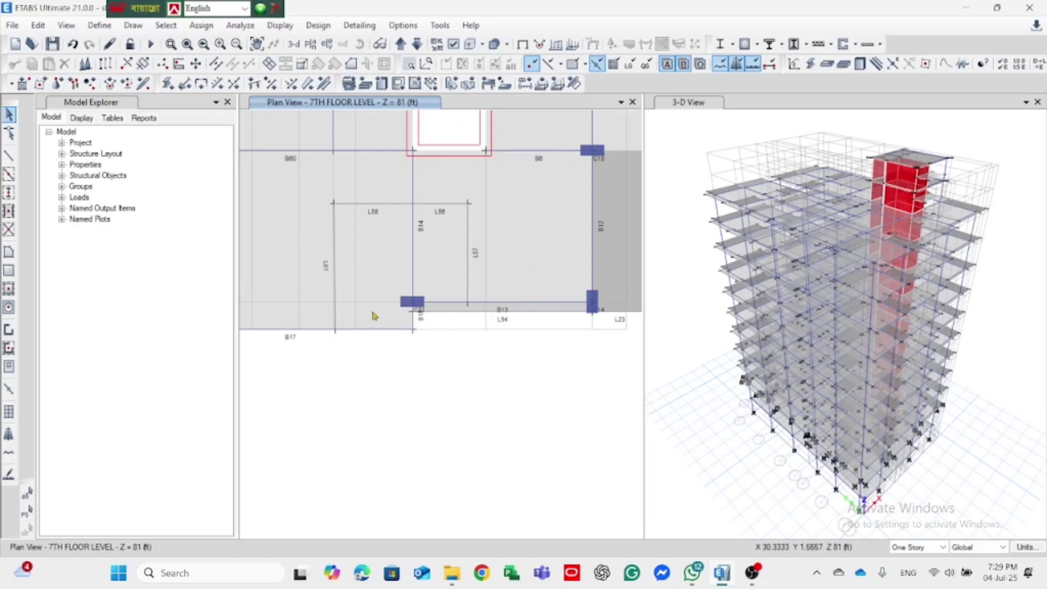
pyautogui.scroll(5, 373, 317)
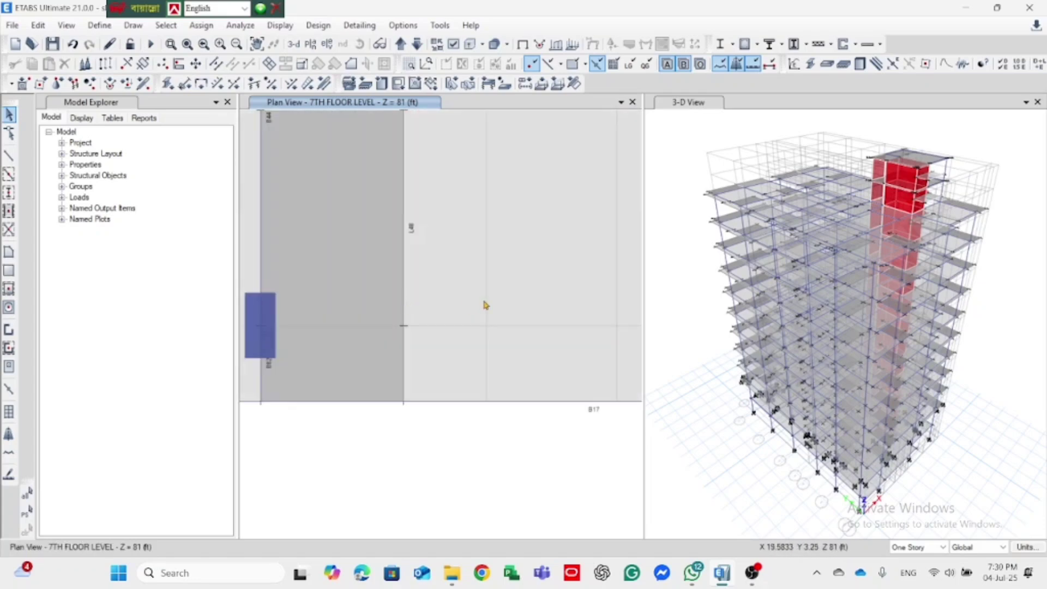
pyautogui.scroll(-3, 486, 305)
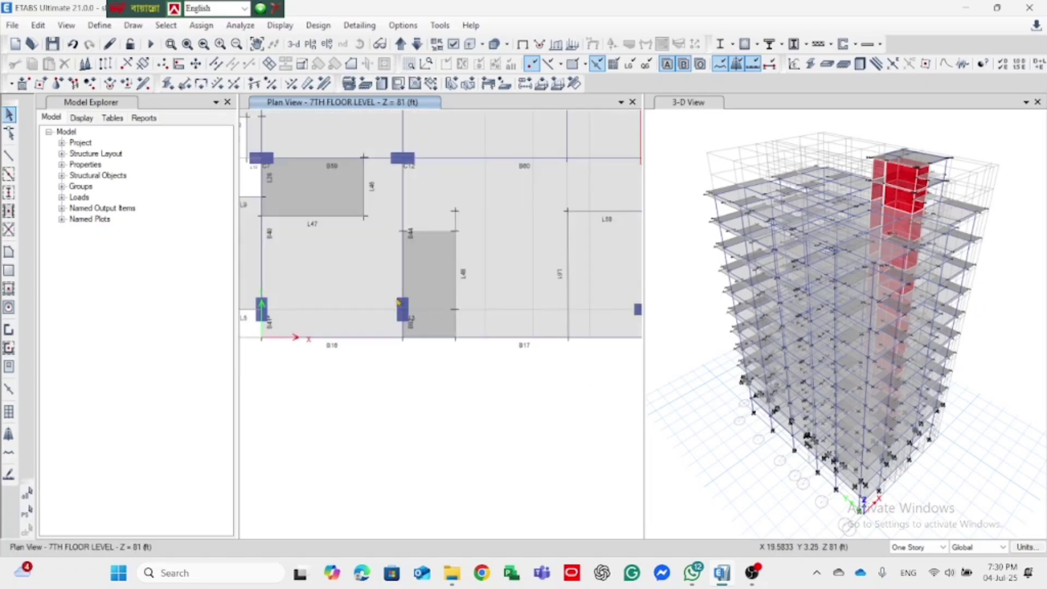
# - Close the ETABS session with the current building model and launch a fresh ETABS session from the desktop
pyautogui.click(1028, 9)
pyautogui.click(533, 335)
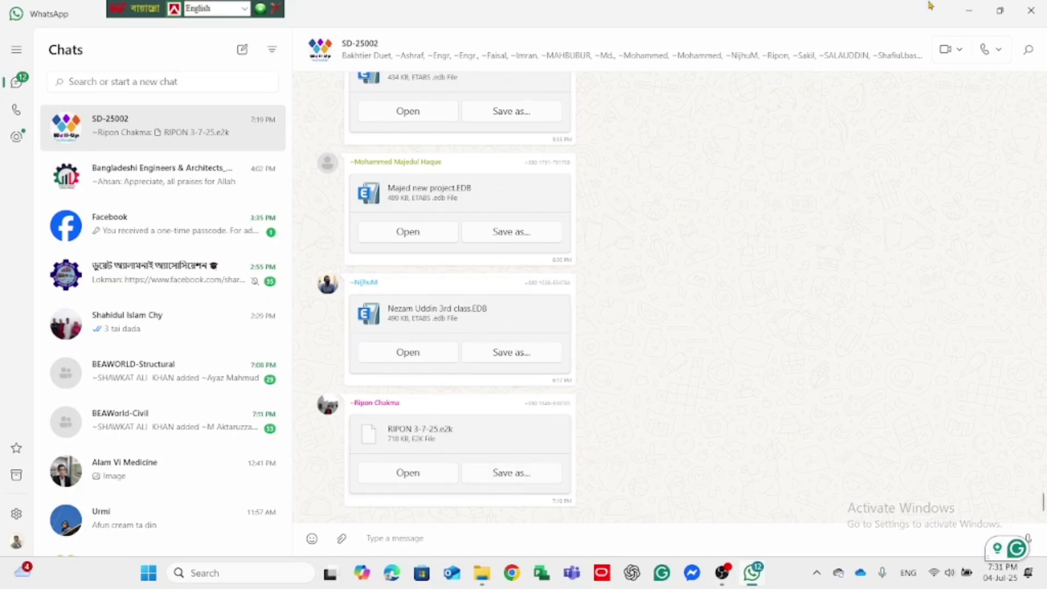
pyautogui.click(969, 11)
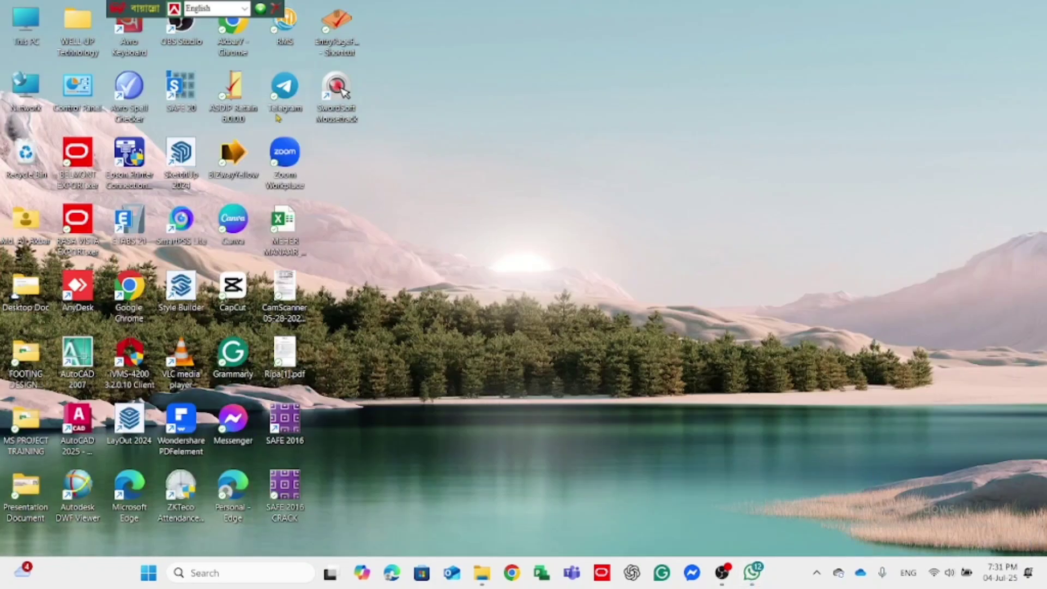
pyautogui.doubleClick(135, 220)
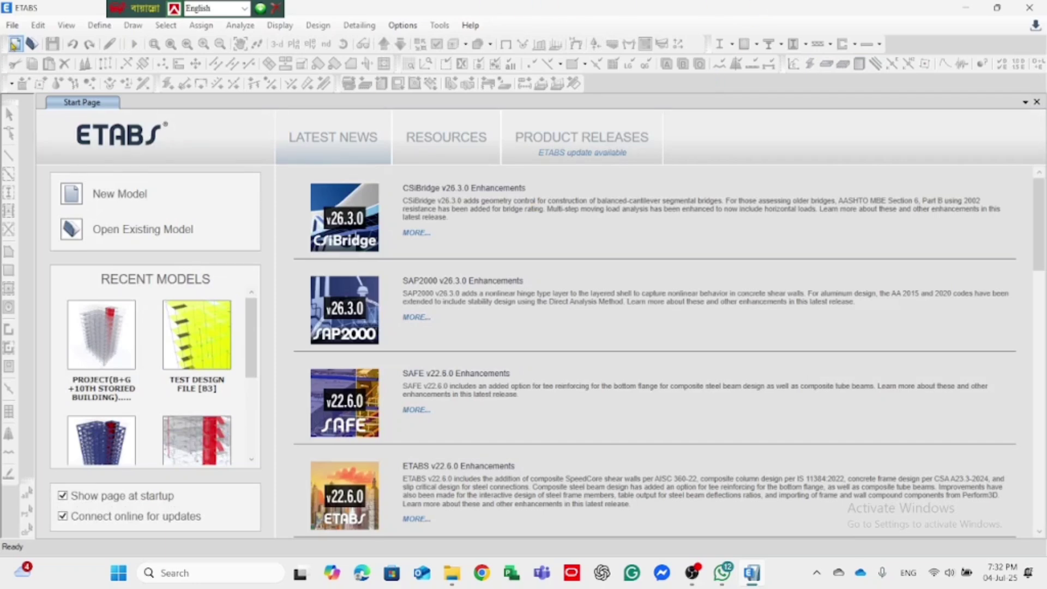
# - Import the ETABS .e2k text file from the "4TH claSS hw" folder inside CLASS-4, dismissing the line-reading errors
pyautogui.click(12, 25)
pyautogui.moveTo(93, 142)
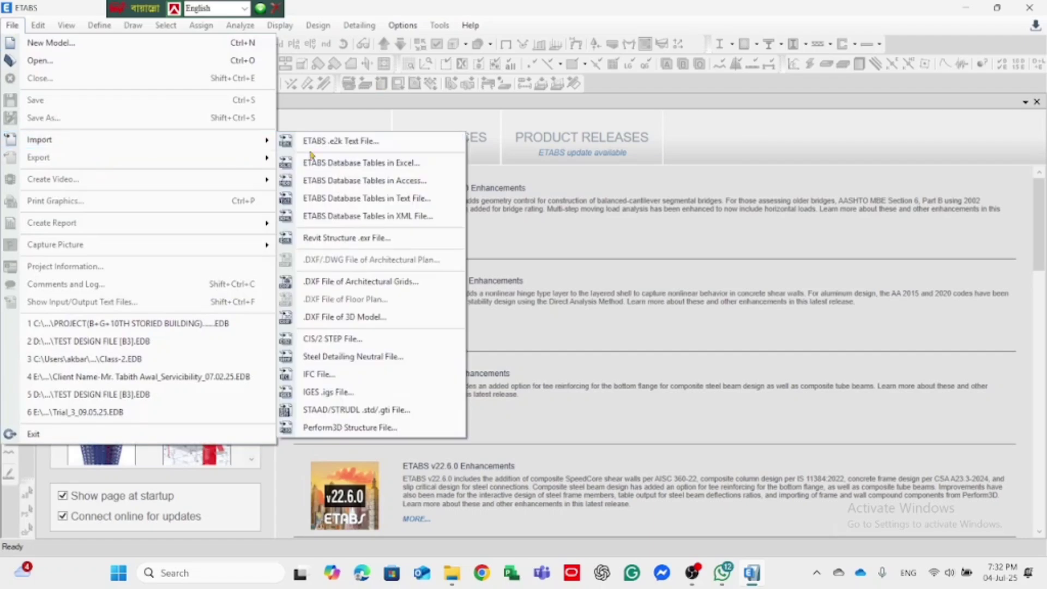
pyautogui.click(335, 146)
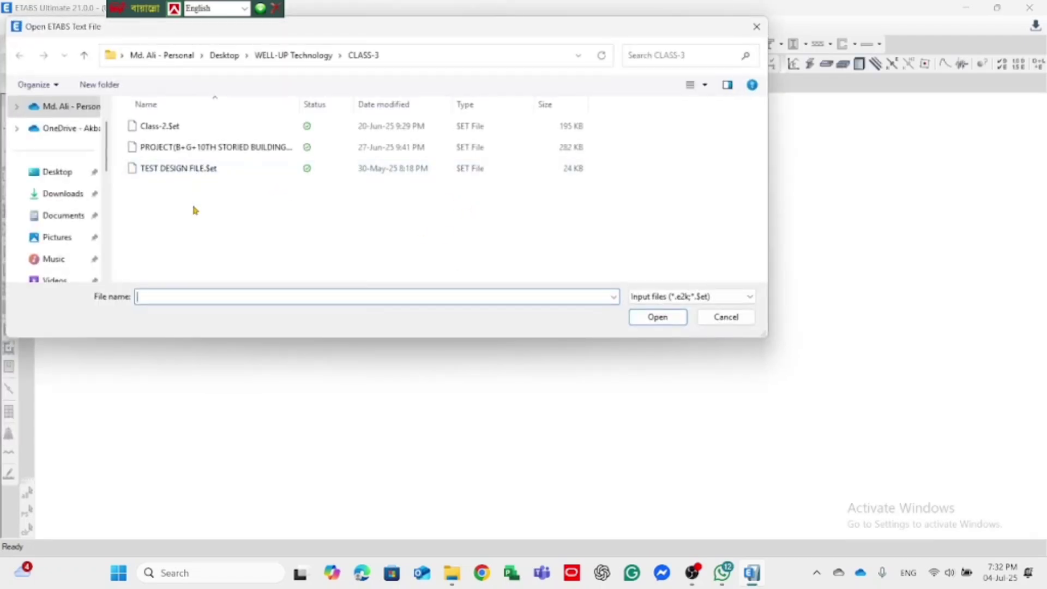
pyautogui.click(322, 55)
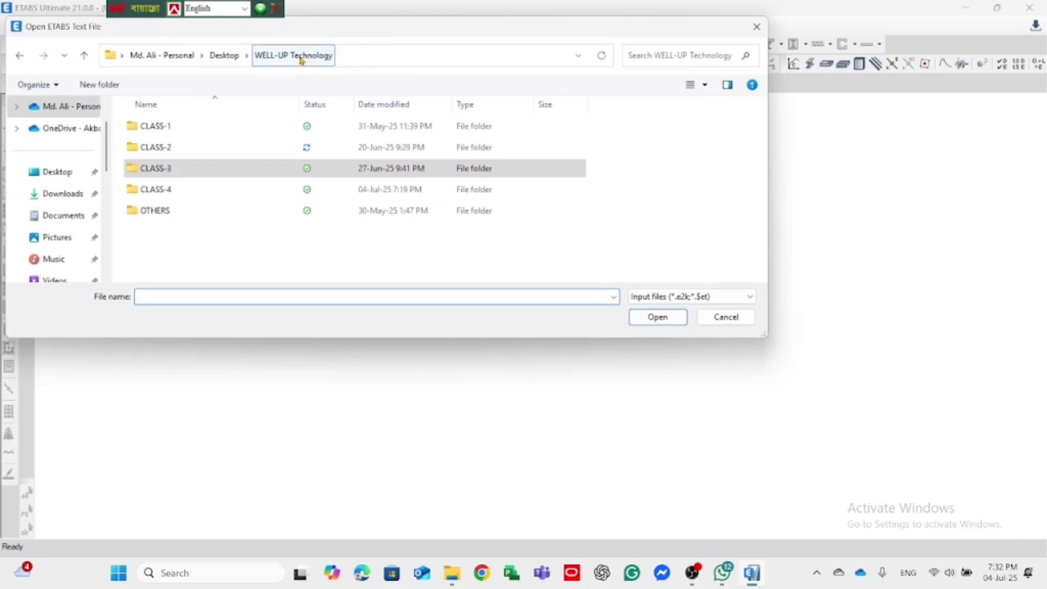
pyautogui.doubleClick(164, 189)
pyautogui.doubleClick(184, 127)
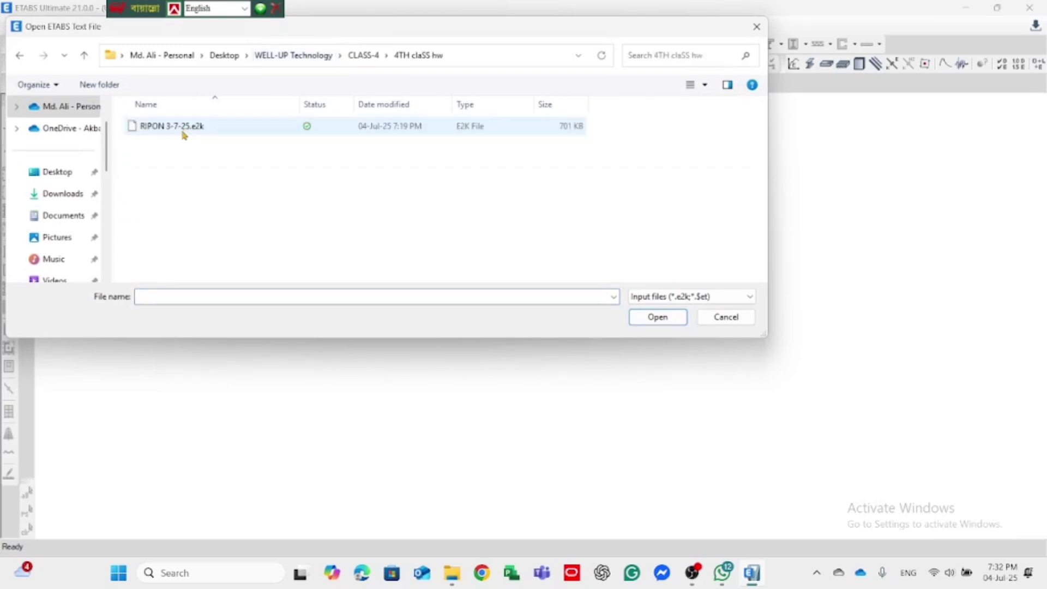
pyautogui.click(189, 127)
pyautogui.click(667, 317)
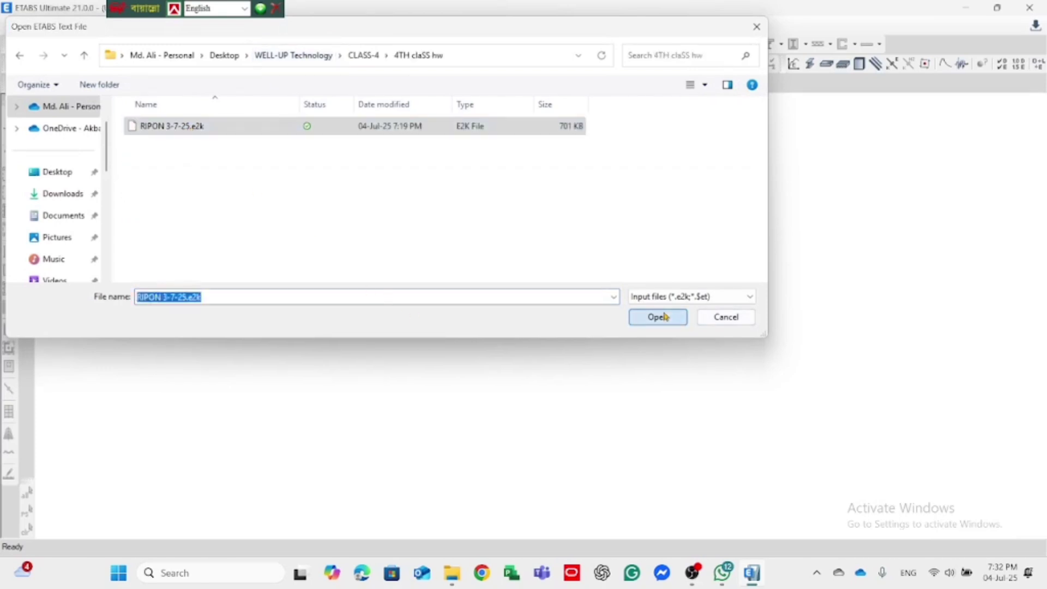
pyautogui.click(626, 334)
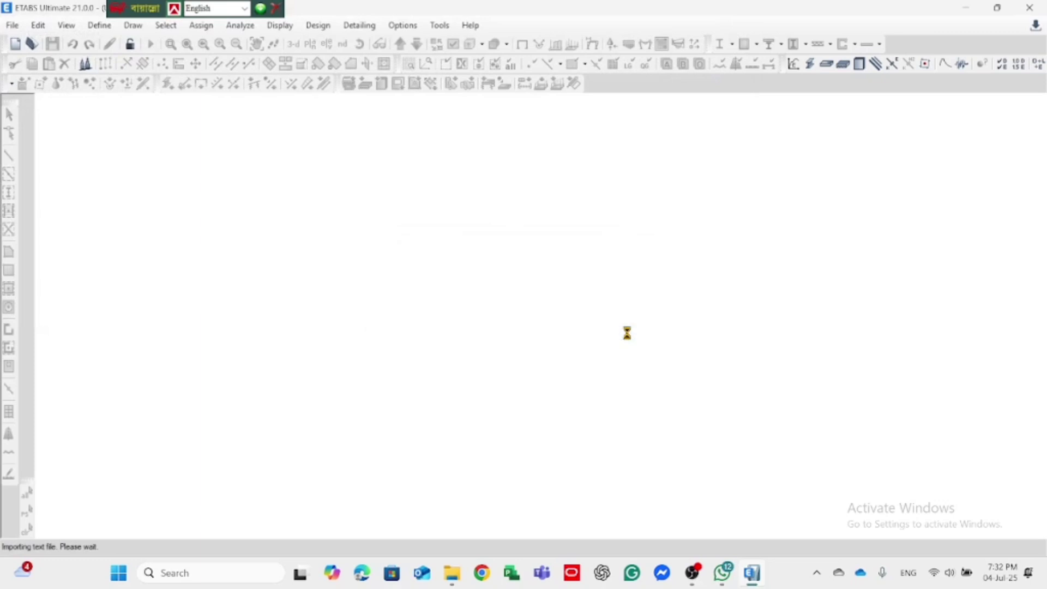
pyautogui.click(623, 340)
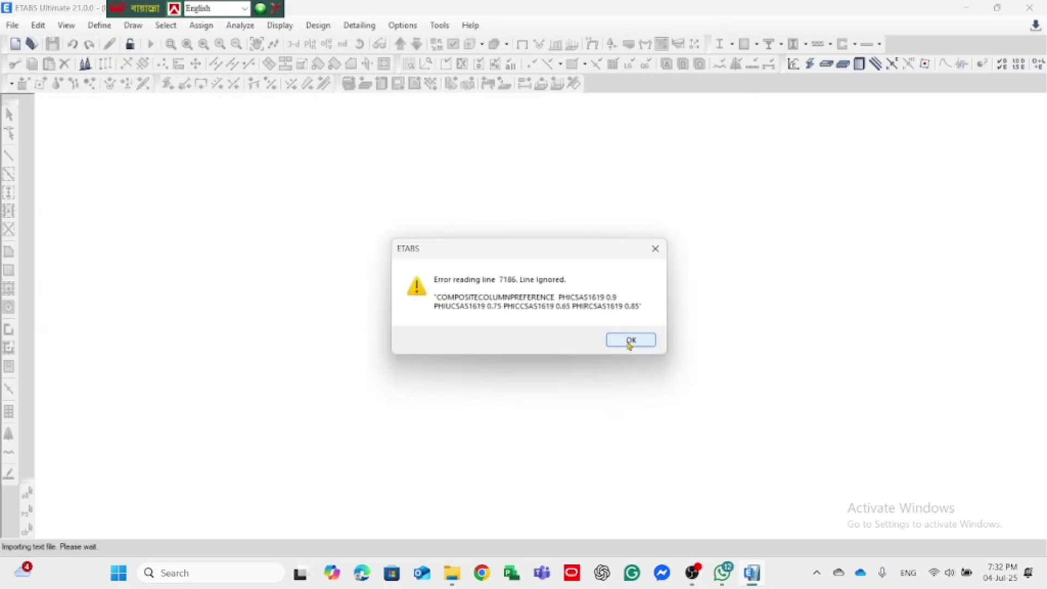
pyautogui.click(630, 342)
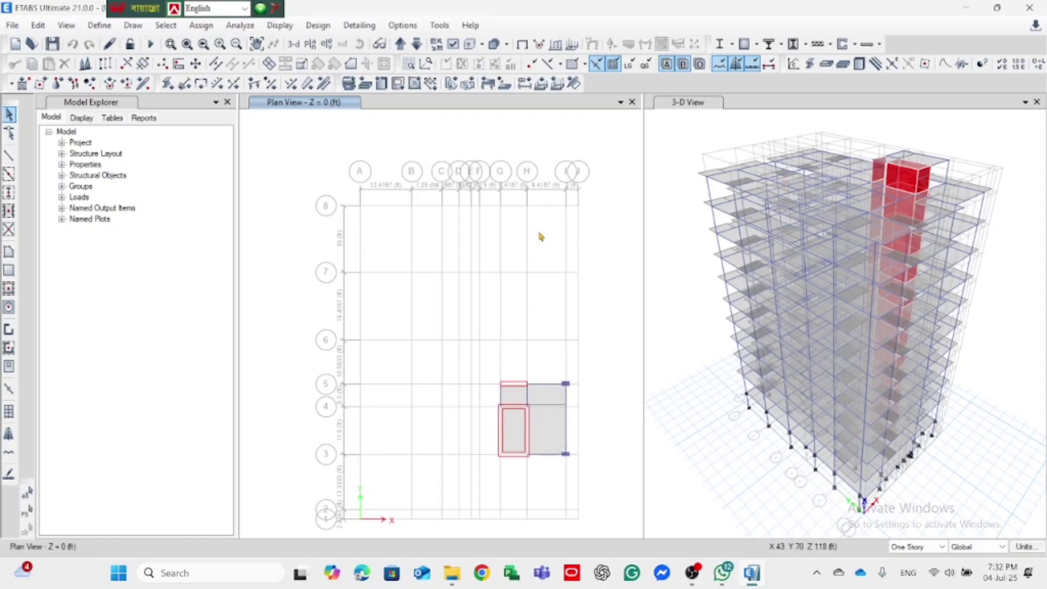
# - Show the Roof level plan and run Check Model with all checks and fixes, including Joint Story Assignment, and review the warnings
pyautogui.click(416, 44)
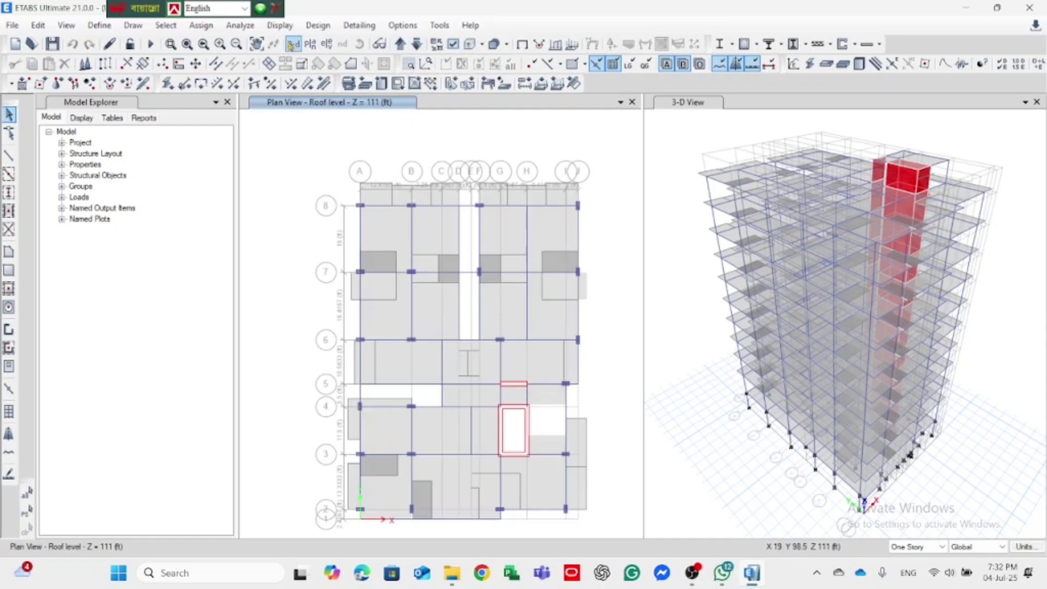
pyautogui.click(241, 25)
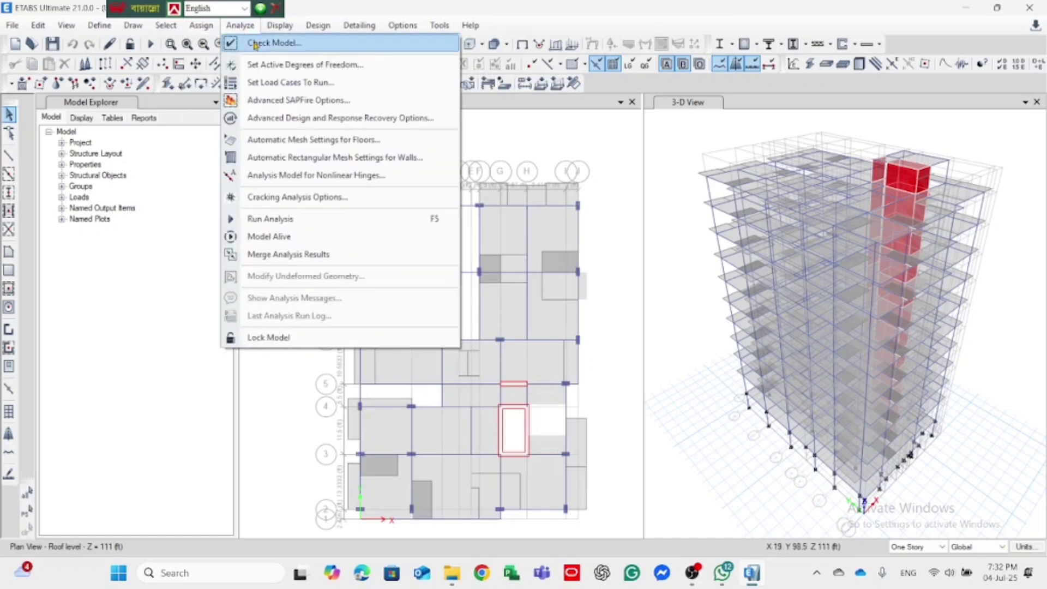
pyautogui.click(254, 44)
pyautogui.click(523, 462)
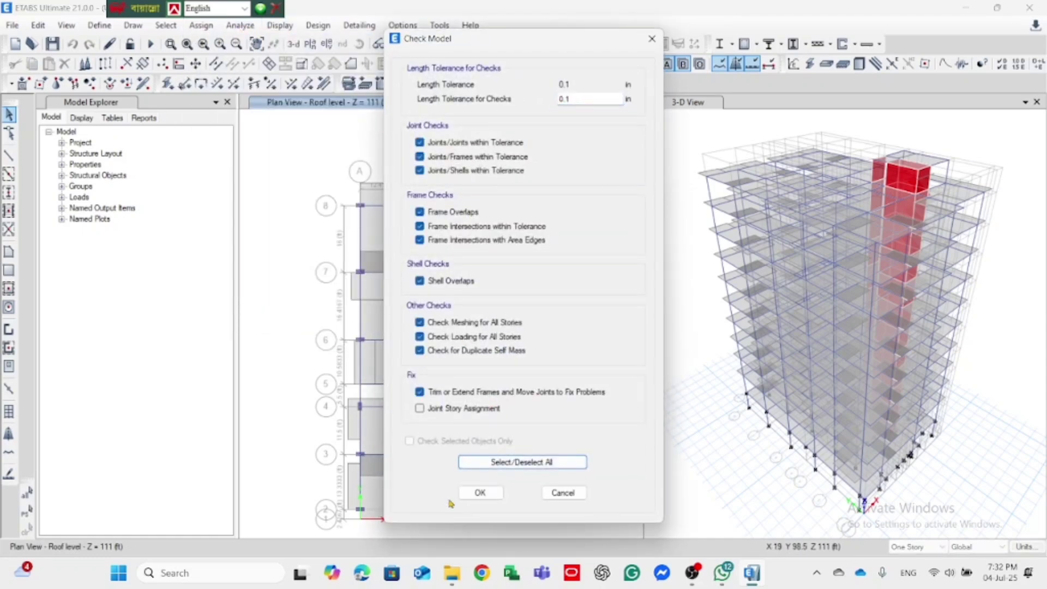
pyautogui.click(419, 408)
pyautogui.click(480, 492)
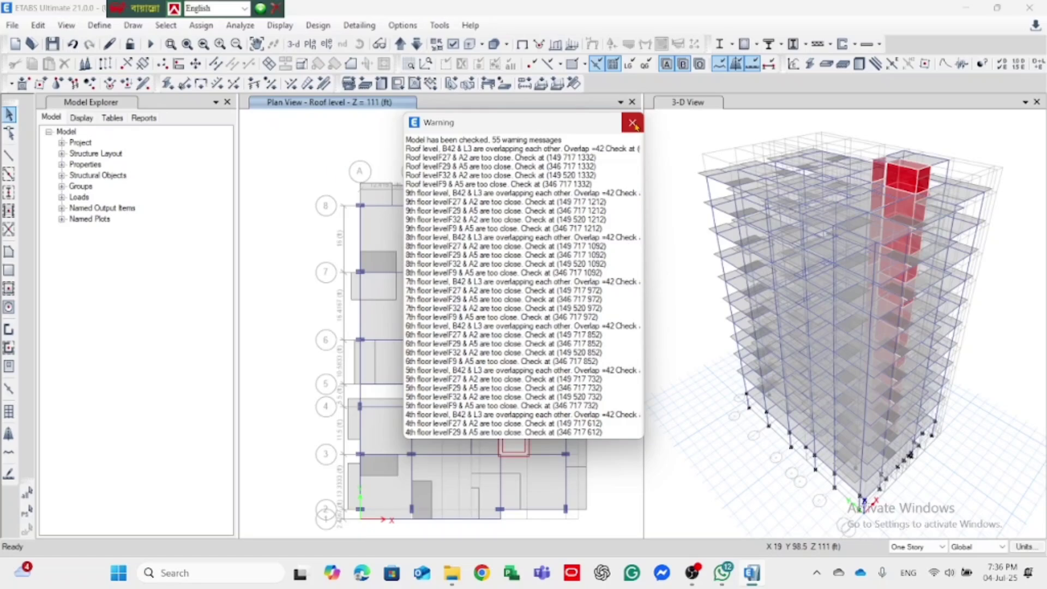
pyautogui.click(633, 123)
# - Select the beam on grid line 7 between grid lines A and B and inspect it against the adjoining slab panels
pyautogui.scroll(4, 384, 342)
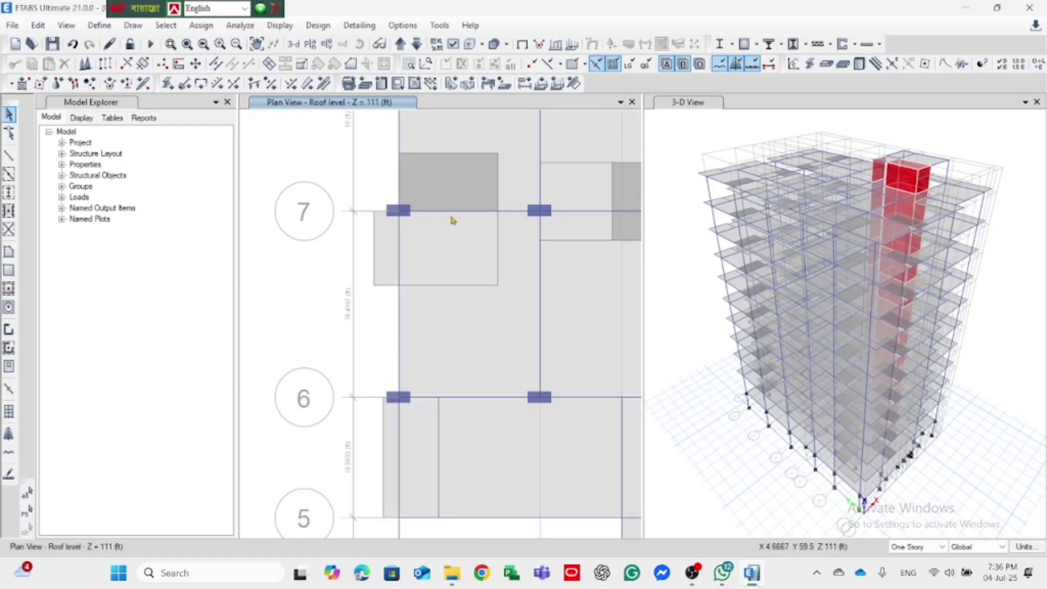
pyautogui.click(518, 212)
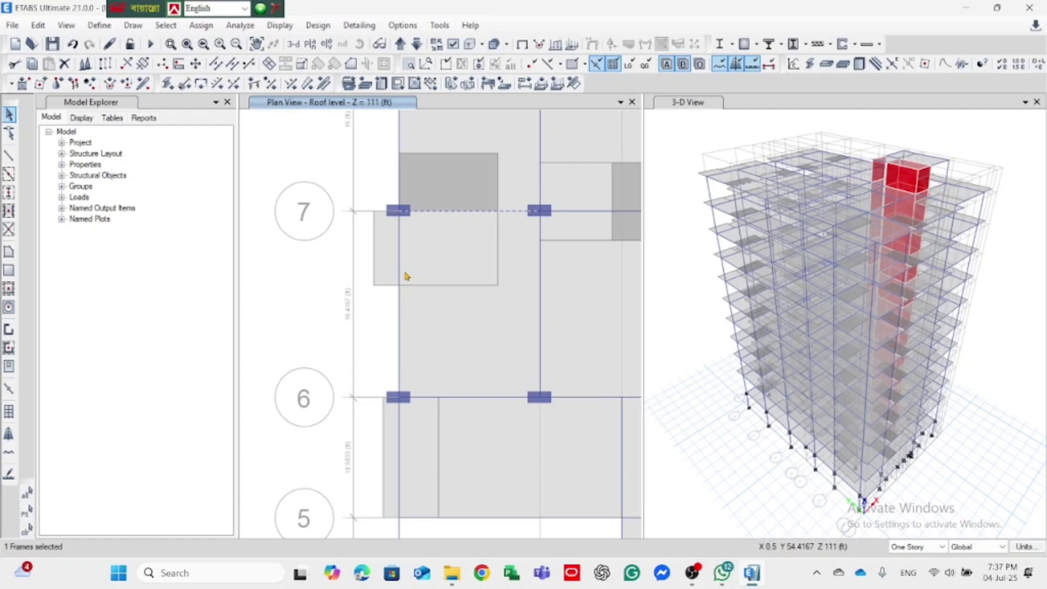
pyautogui.scroll(-5, 496, 163)
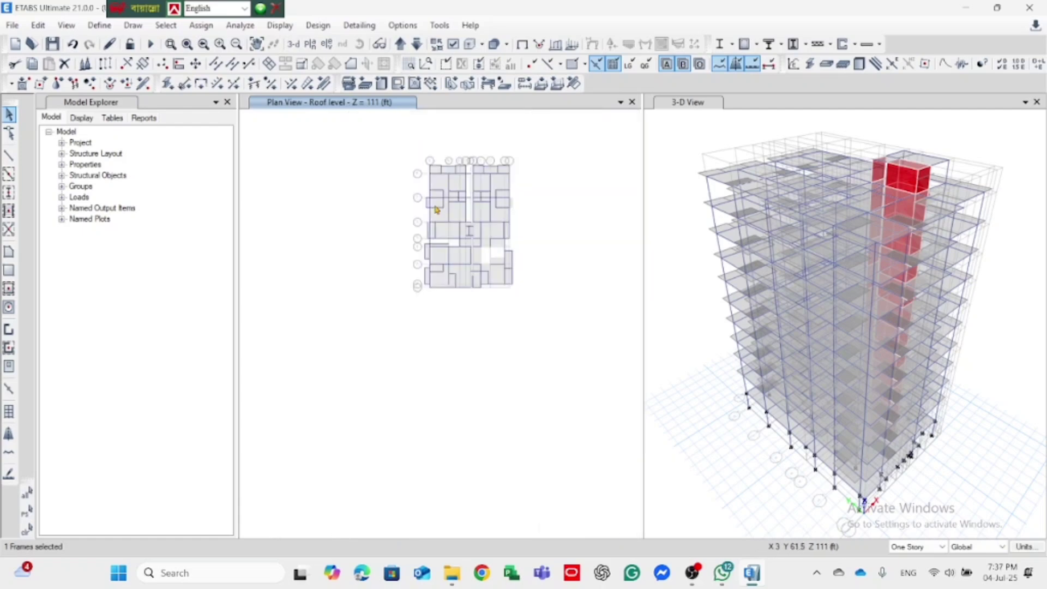
# - Select all null lines in the model by object type, review them on the roof plan, and clear the selection
pyautogui.click(165, 25)
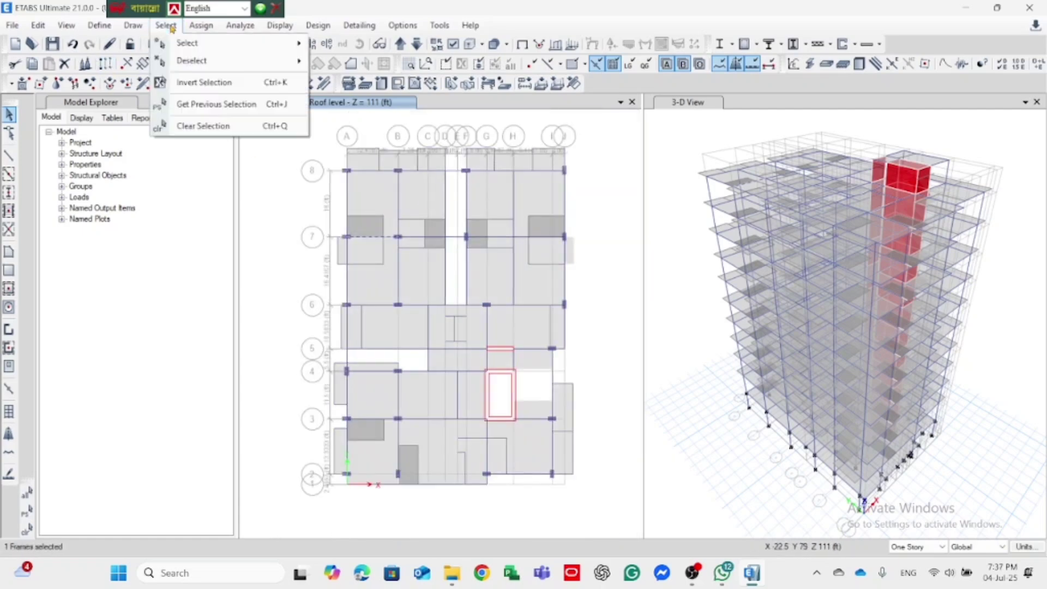
pyautogui.moveTo(241, 52)
pyautogui.click(409, 147)
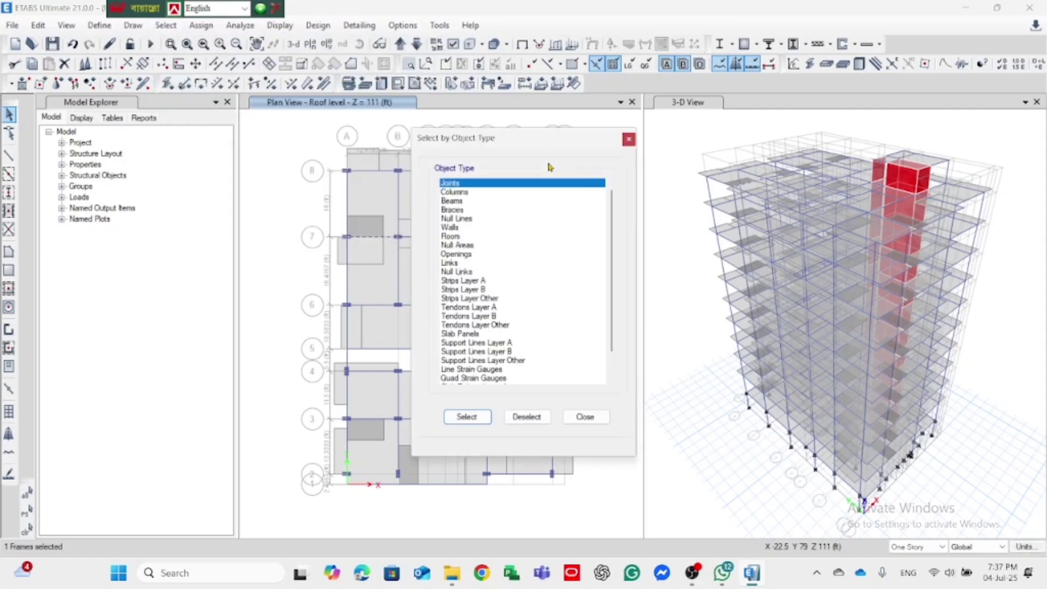
pyautogui.click(461, 219)
pyautogui.click(468, 417)
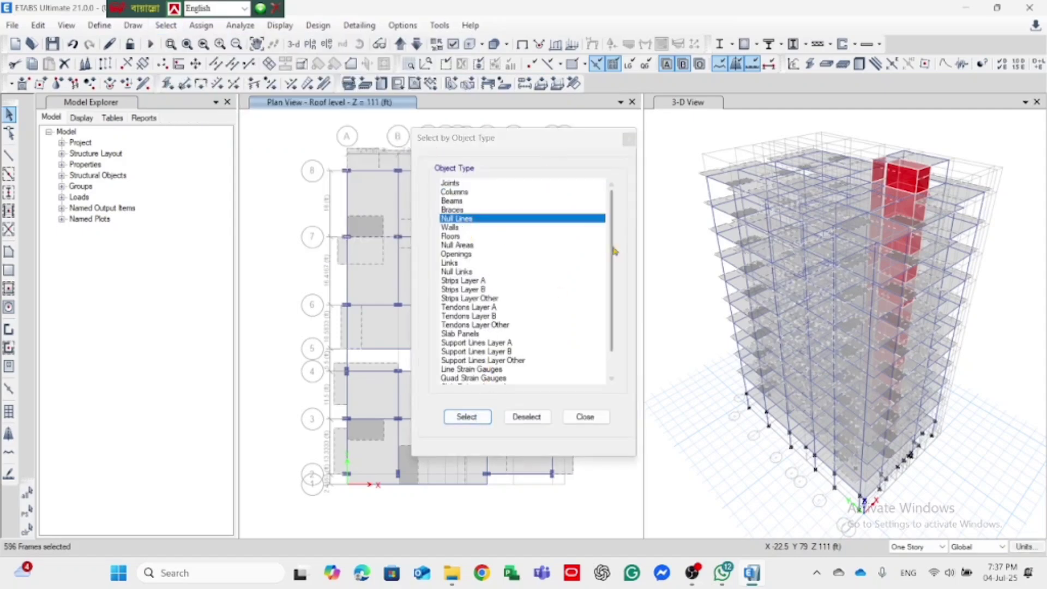
pyautogui.click(585, 417)
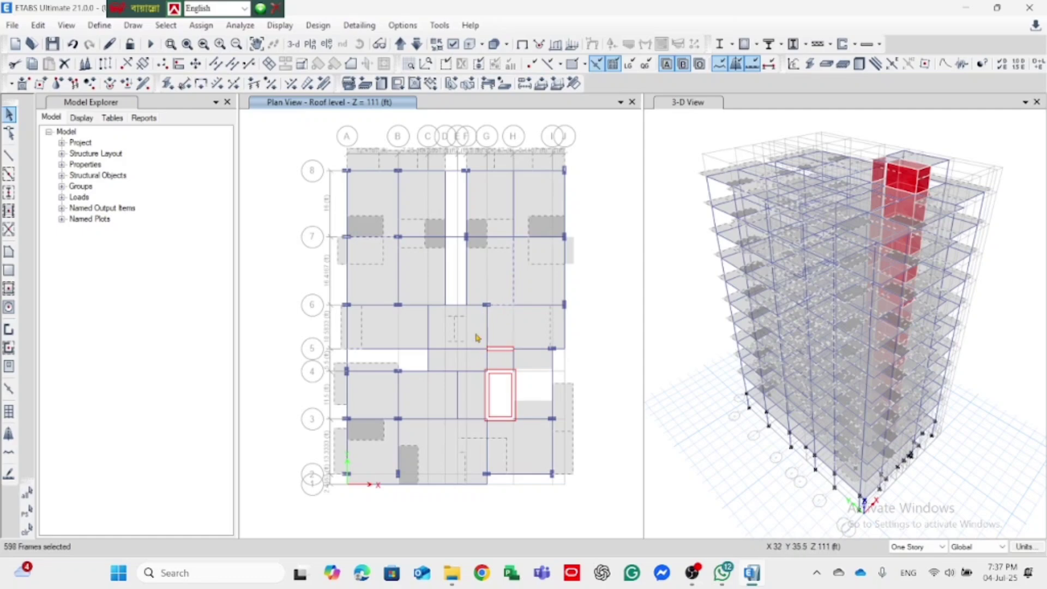
pyautogui.hotkey('ctrl', 'q')
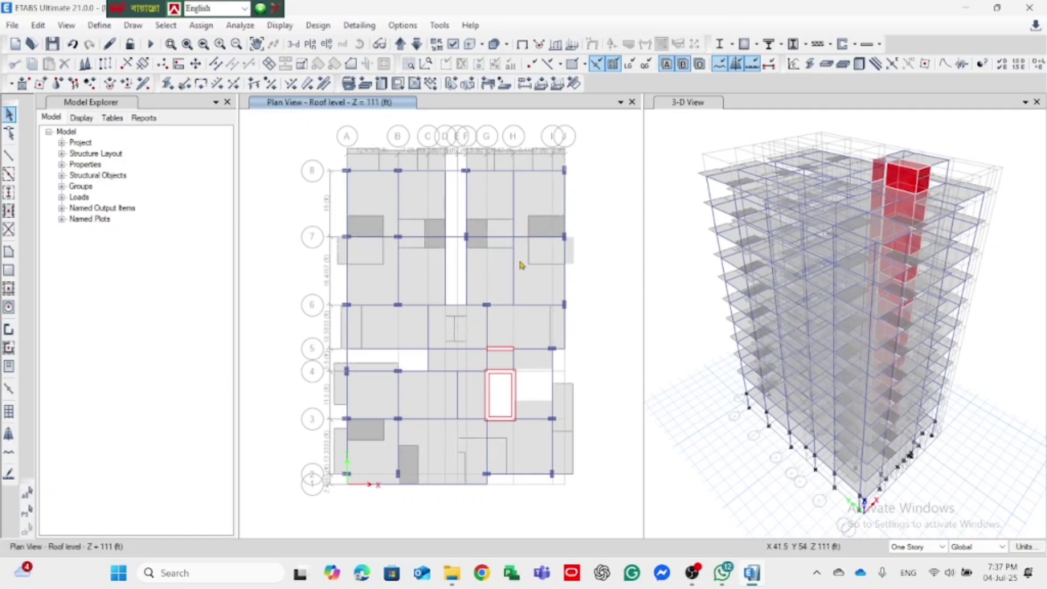
# - Check individual roof beams on grid line H between 6 and 7, along grid line 6, and beside grid line C, and clear the selection
pyautogui.click(514, 281)
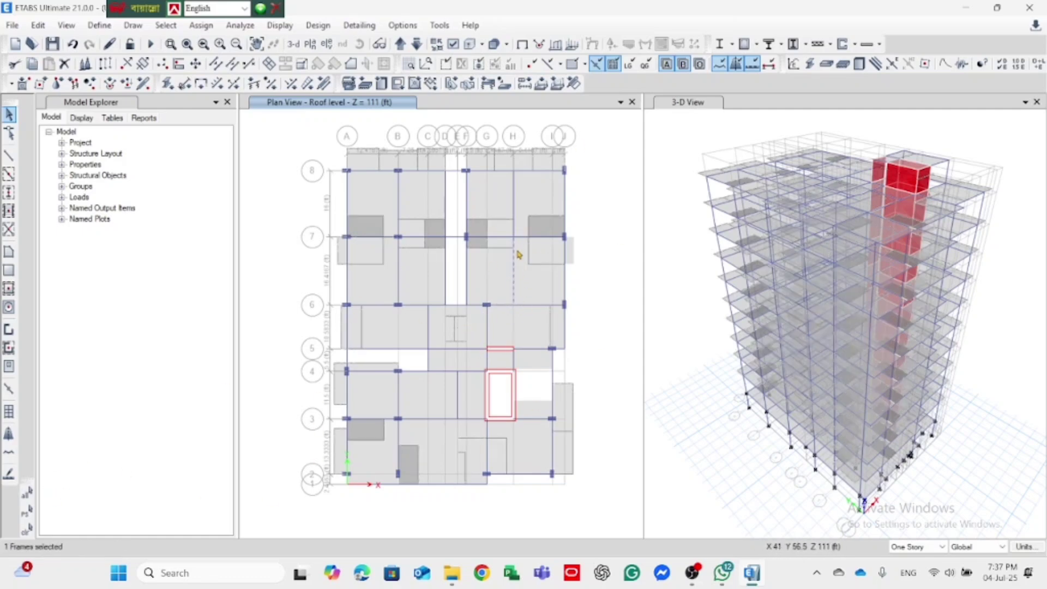
pyautogui.click(533, 305)
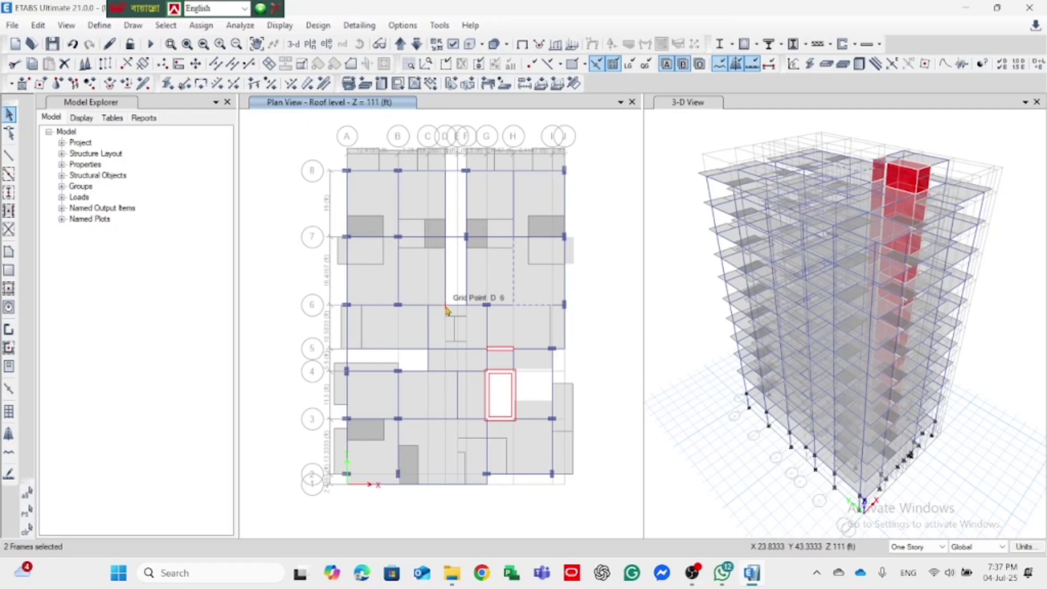
pyautogui.click(439, 307)
pyautogui.click(428, 327)
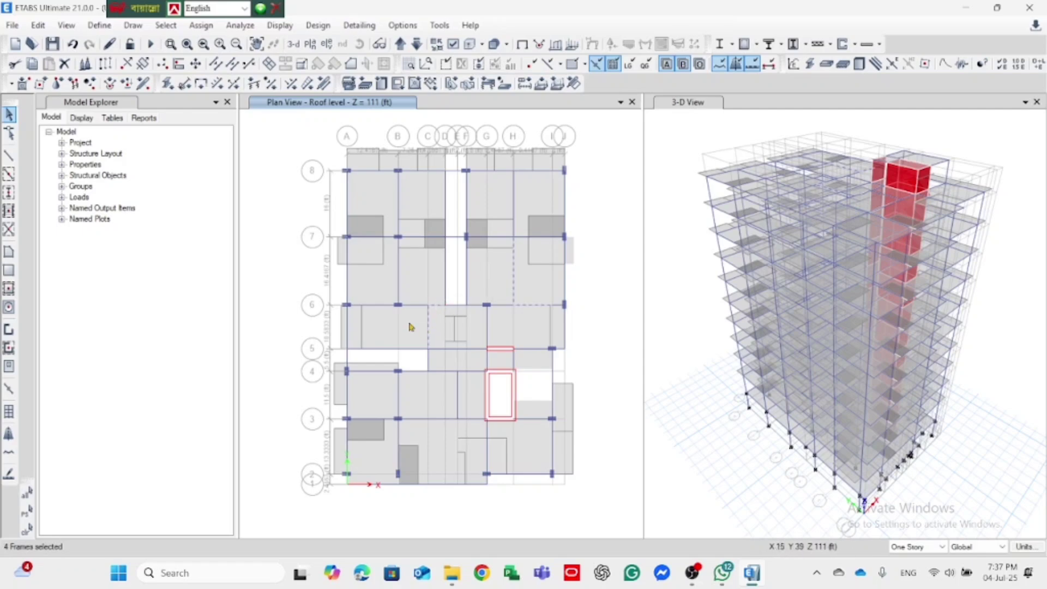
pyautogui.click(380, 311)
pyautogui.press('Escape')
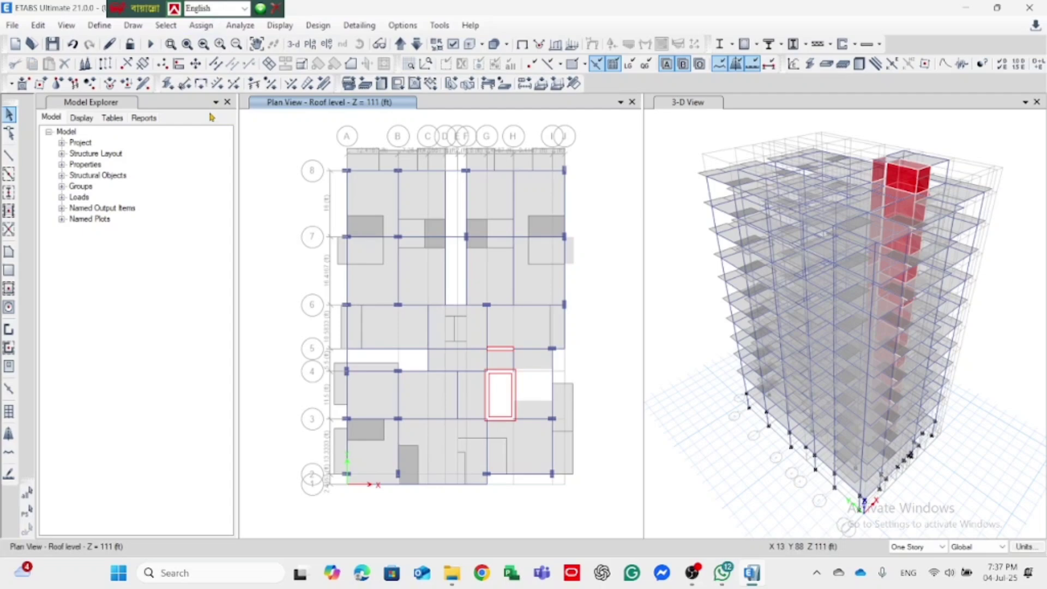
# - Select all beams in the model by object type and inspect their layout around the lift core on the roof plan
pyautogui.click(165, 25)
pyautogui.moveTo(213, 50)
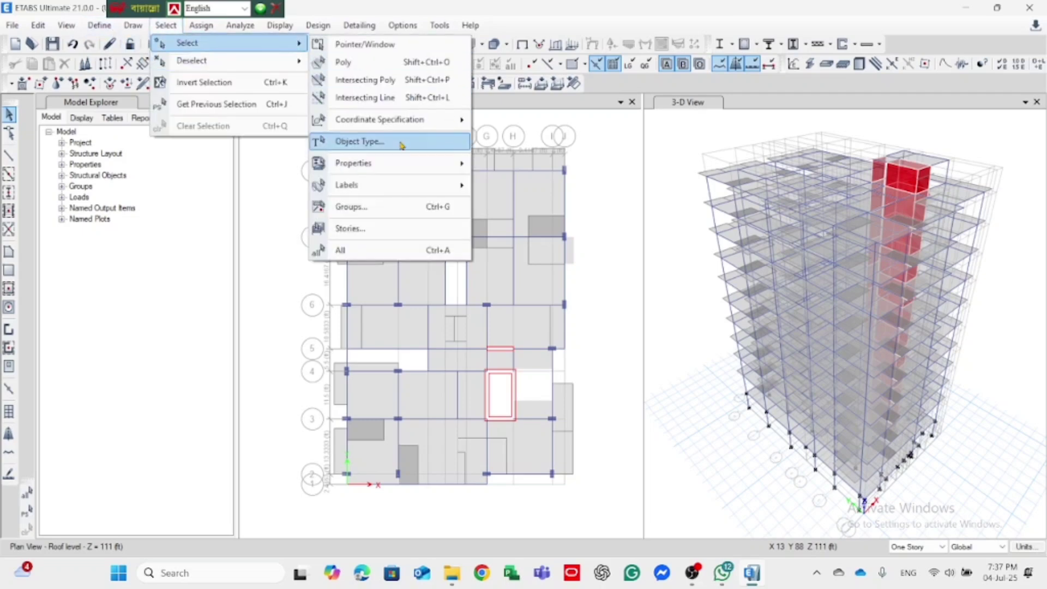
pyautogui.click(402, 142)
pyautogui.click(453, 201)
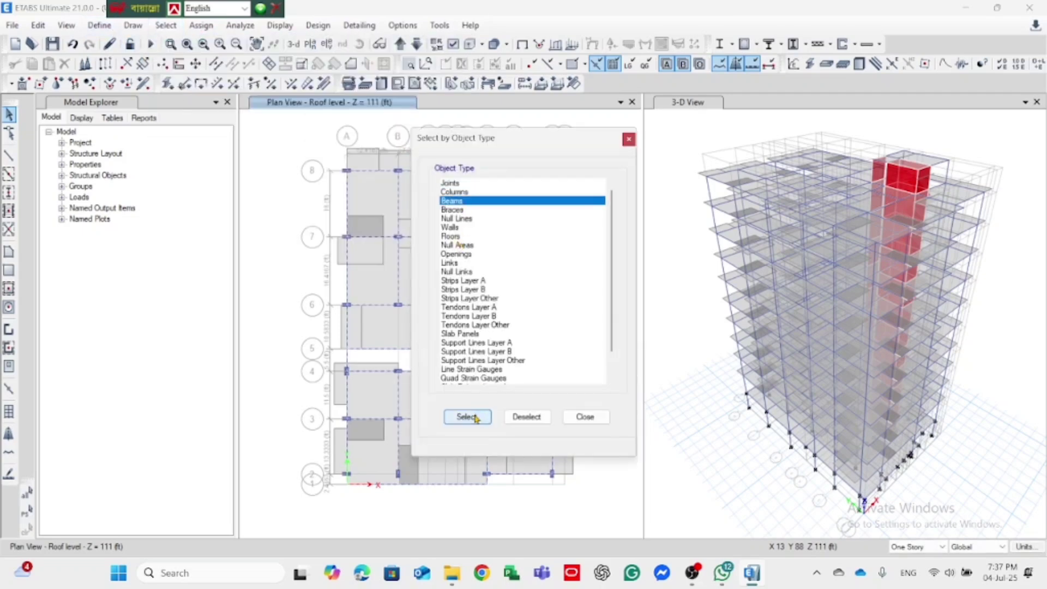
pyautogui.click(467, 416)
pyautogui.click(585, 416)
pyautogui.scroll(3, 552, 378)
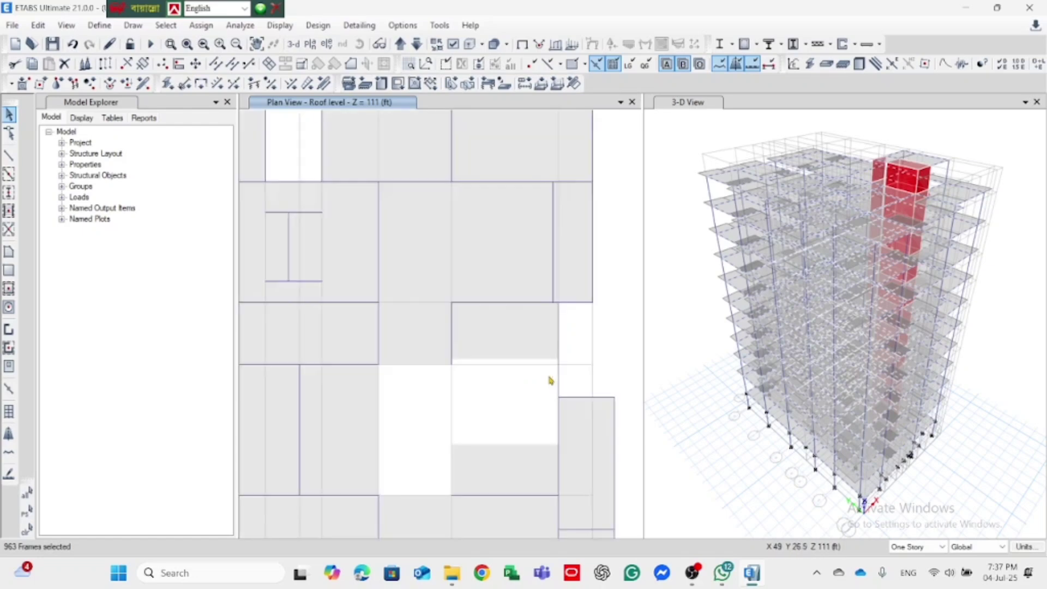
pyautogui.scroll(-3, 517, 374)
pyautogui.scroll(3, 529, 468)
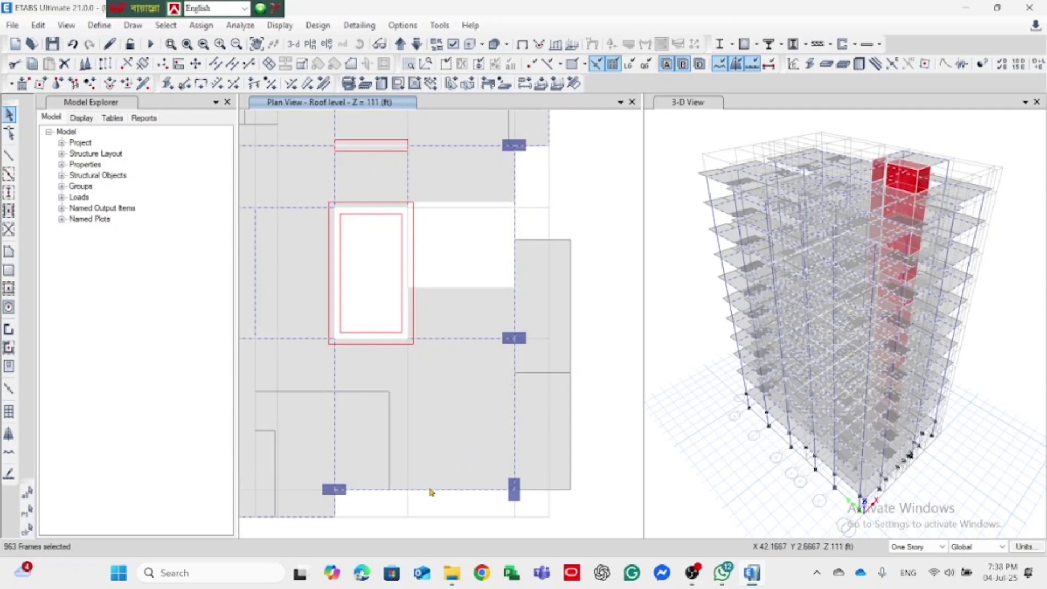
# - Inspect the selected roof beams against the slab panels and columns around grid lines A and B between 1 and 3
pyautogui.scroll(-5, 589, 412)
pyautogui.scroll(3, 506, 439)
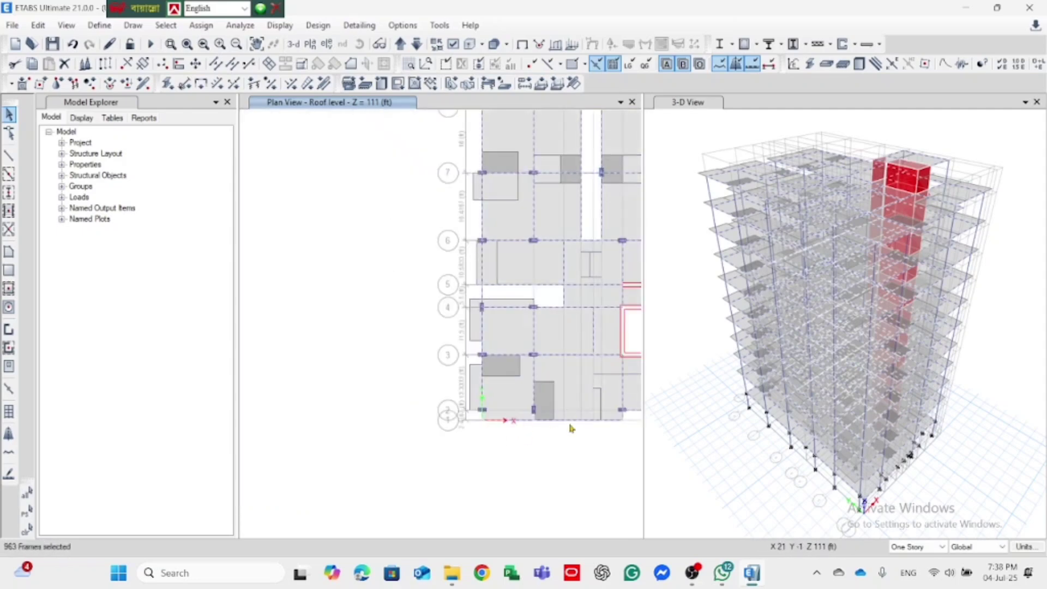
pyautogui.scroll(2, 567, 426)
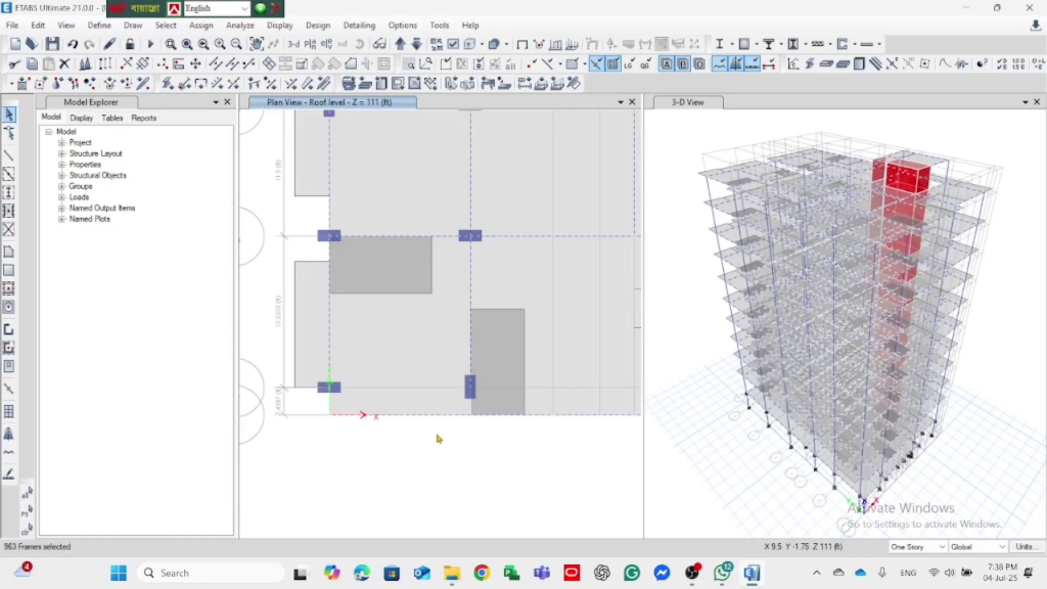
pyautogui.scroll(3, 476, 410)
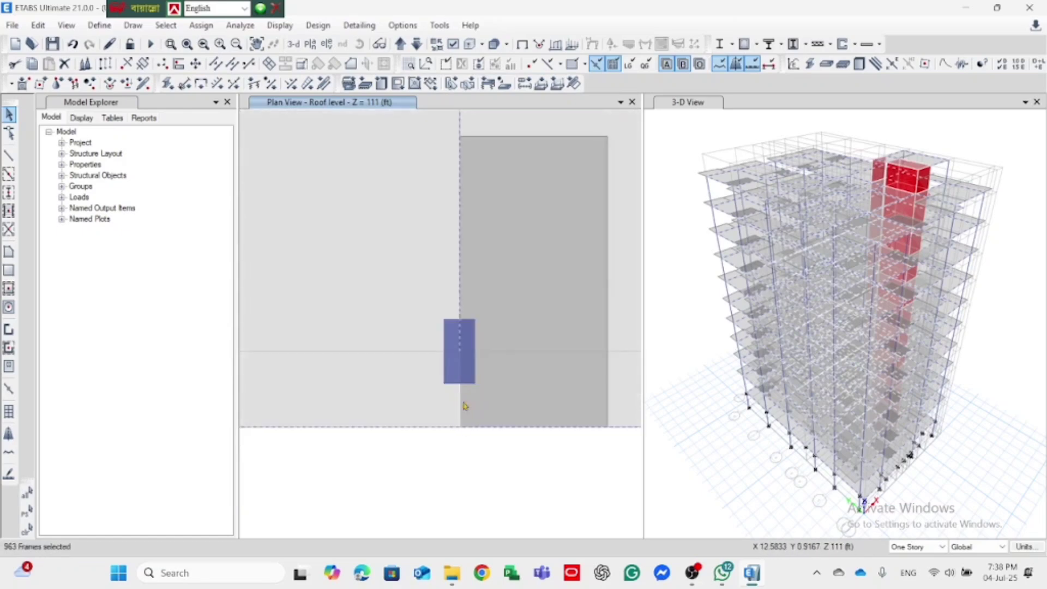
pyautogui.scroll(-3, 493, 385)
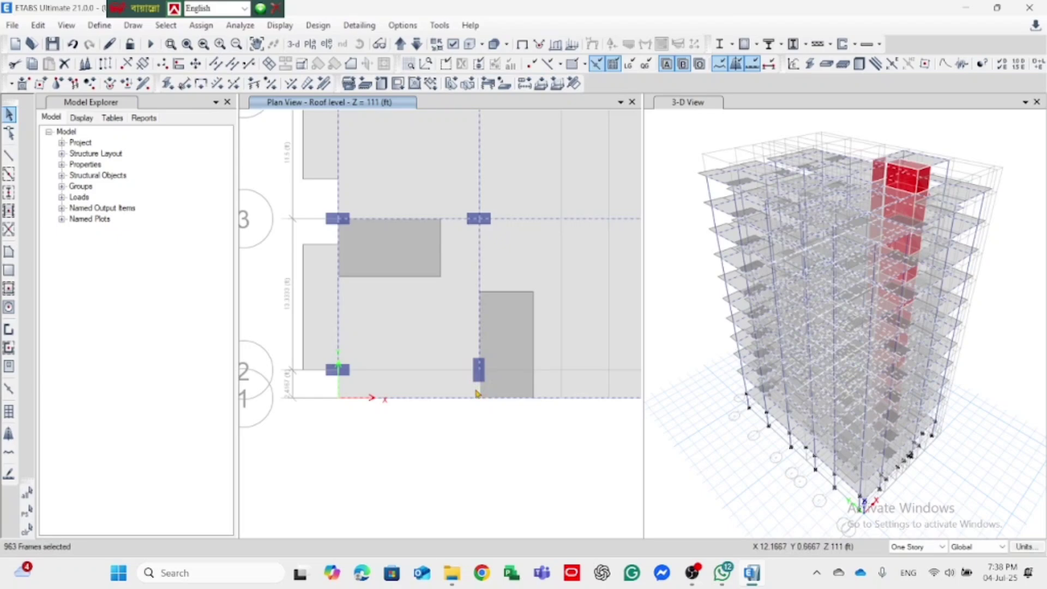
pyautogui.scroll(3, 489, 377)
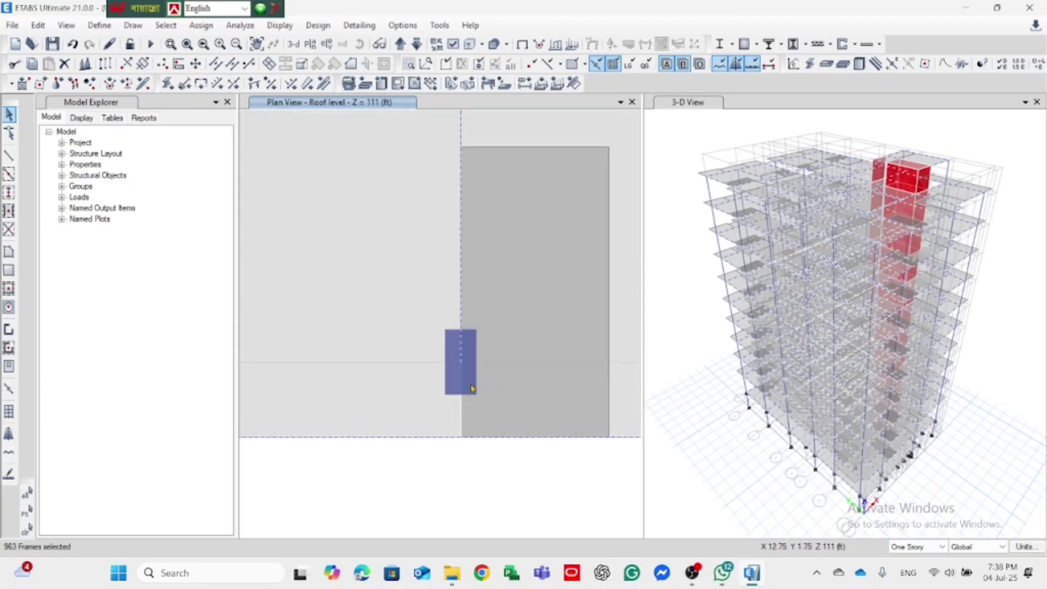
pyautogui.scroll(-3, 472, 388)
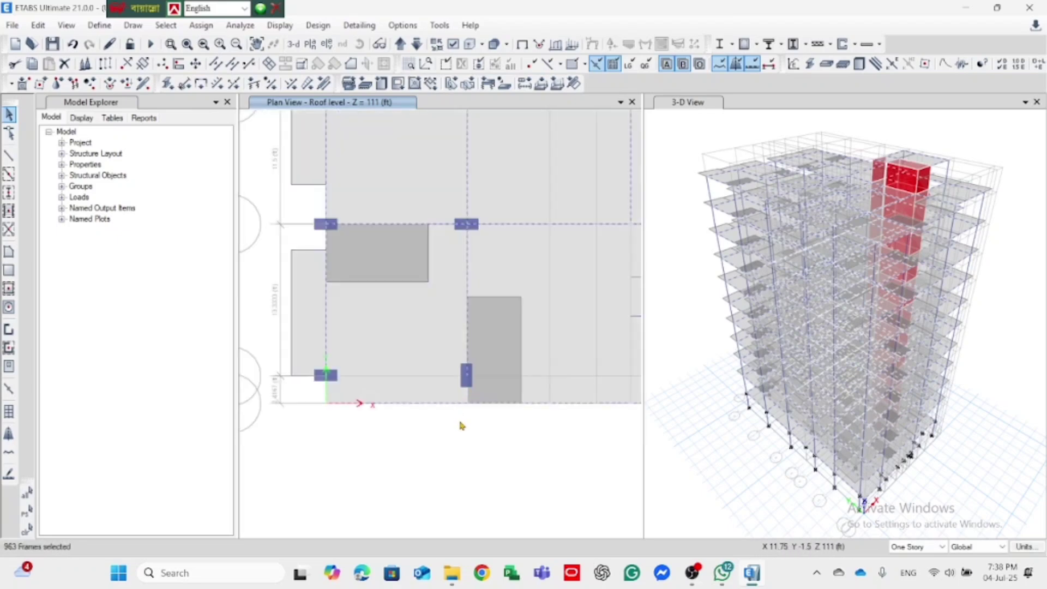
pyautogui.scroll(-5, 320, 220)
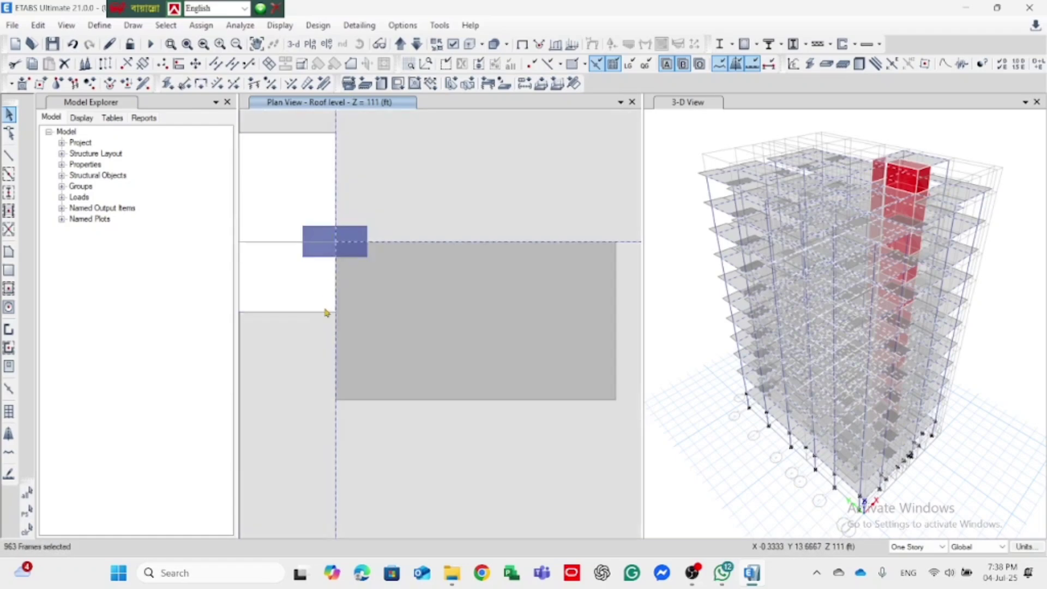
# - Inspect the remaining selected roof beams from grid line 3 up to 8 and across to grid line J, and clear the selection
pyautogui.scroll(4, 334, 302)
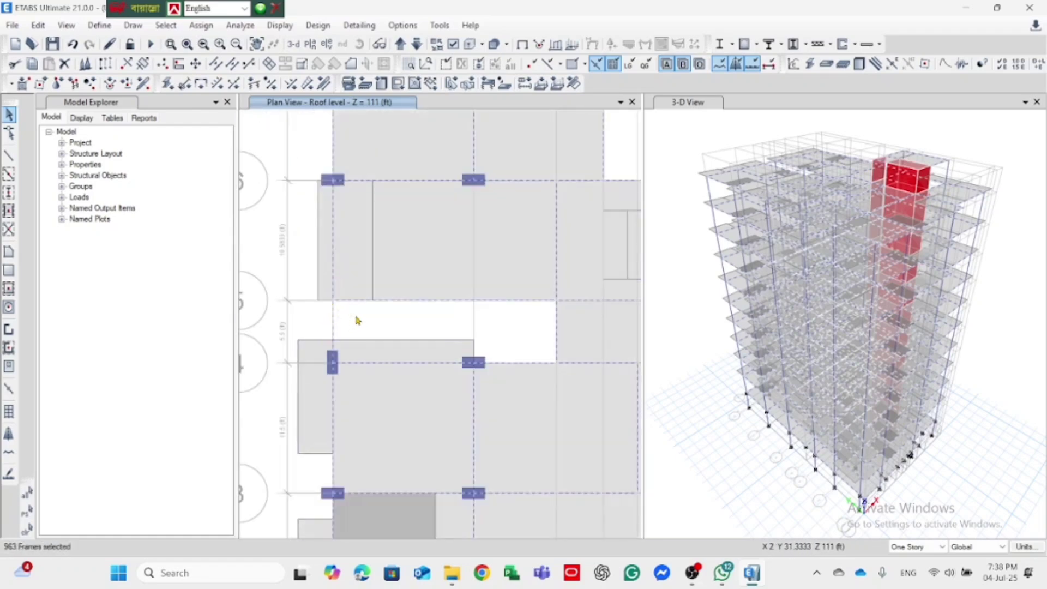
pyautogui.scroll(3, 326, 327)
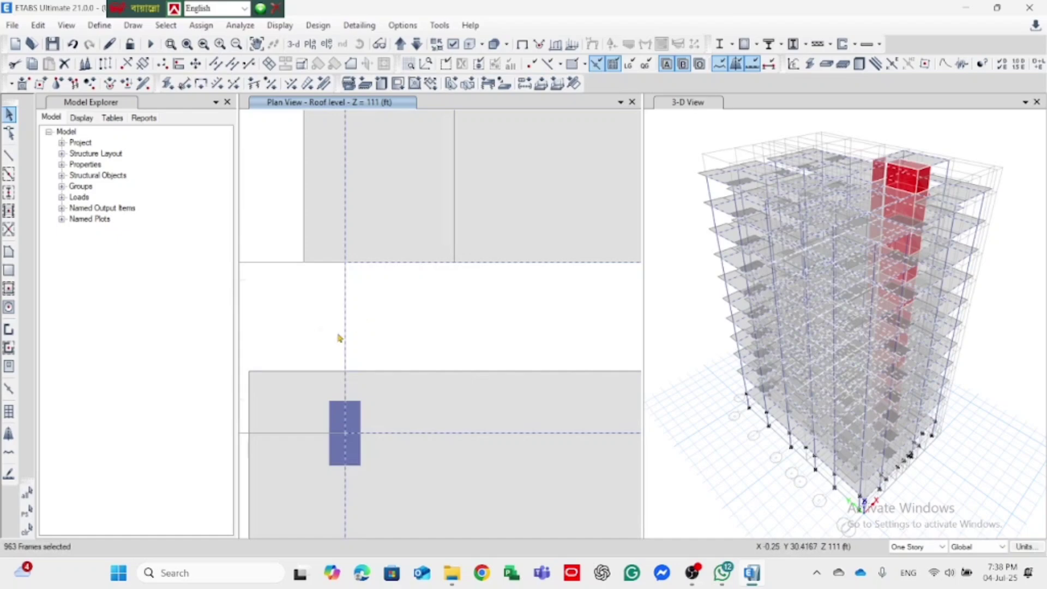
pyautogui.scroll(-3, 338, 339)
pyautogui.scroll(-3, 336, 372)
pyautogui.scroll(4, 351, 257)
pyautogui.scroll(-4, 297, 351)
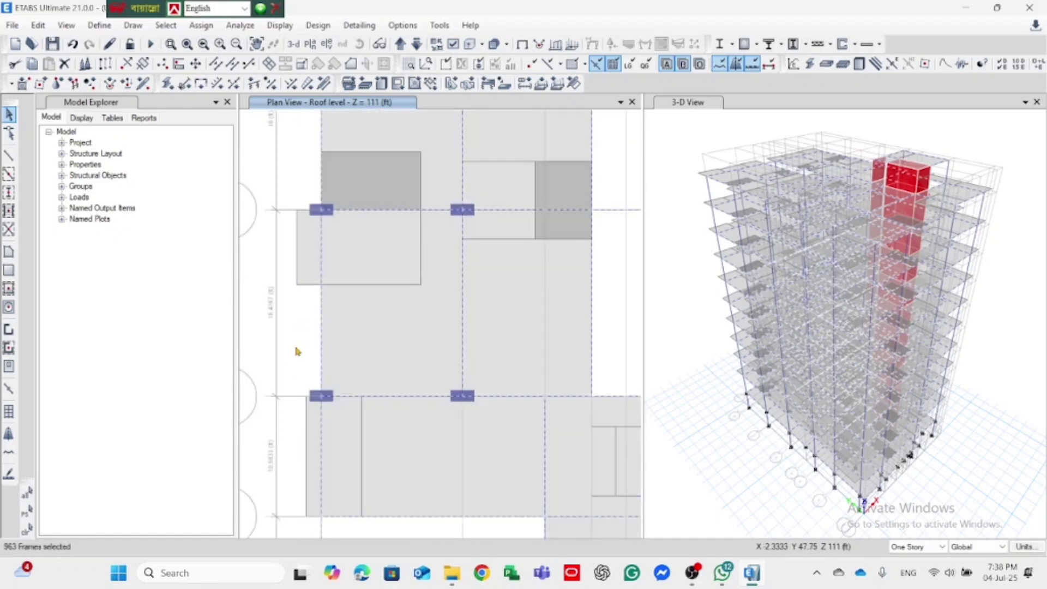
pyautogui.scroll(3, 365, 255)
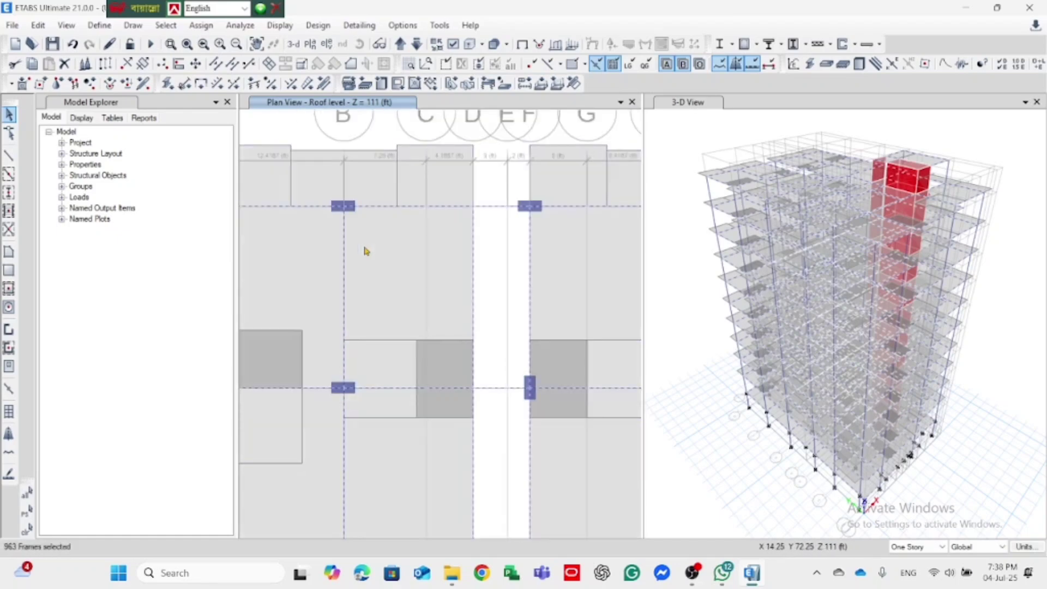
pyautogui.scroll(-3, 366, 252)
pyautogui.scroll(3, 498, 231)
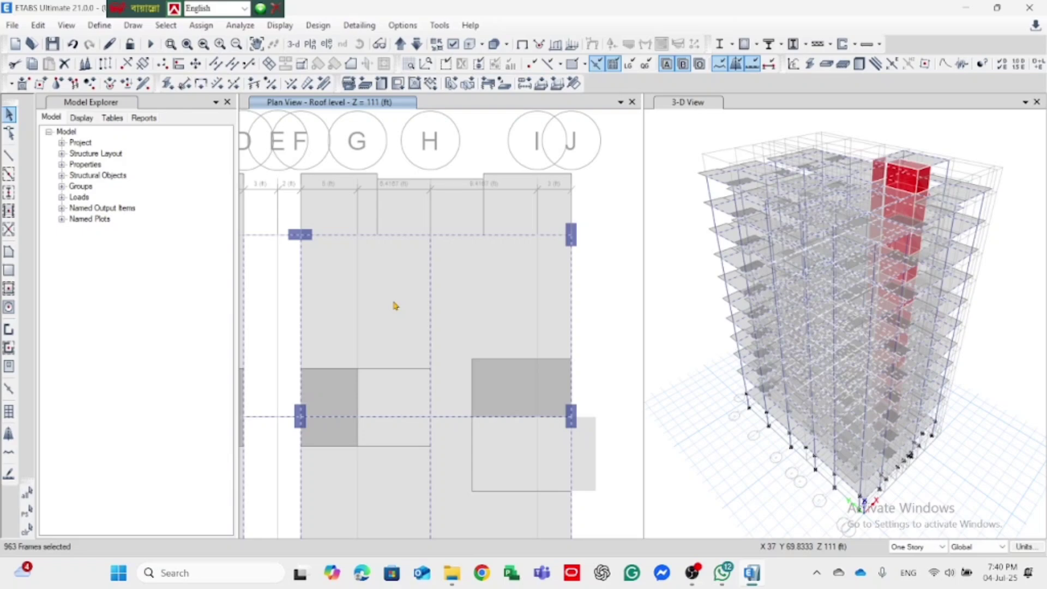
pyautogui.press('Escape')
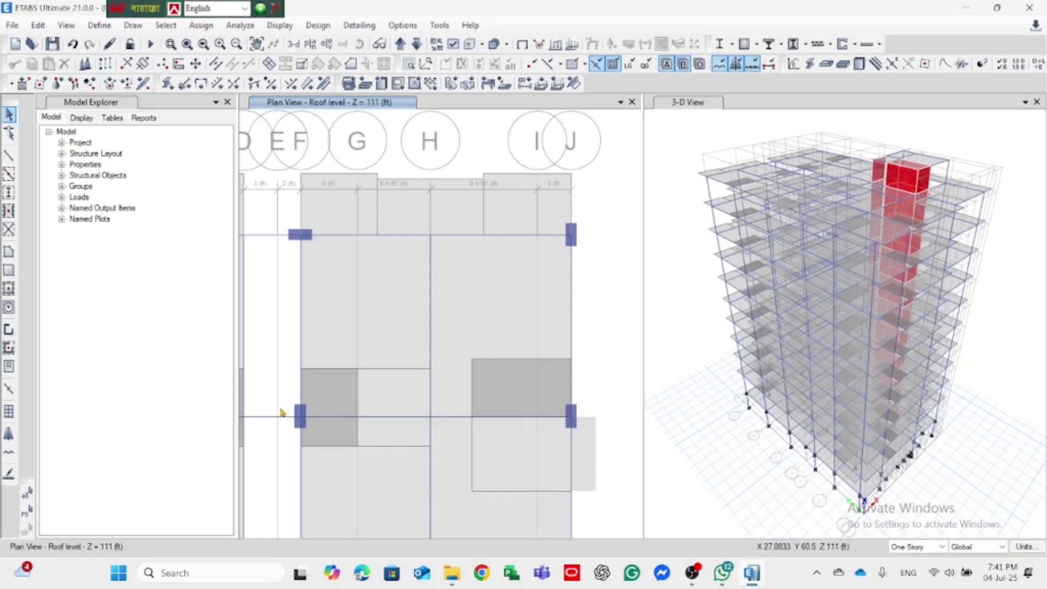
# - Replace the roof plan with a second 3-D view and examine the supports and lower slabs at the column bases
pyautogui.scroll(5, 763, 401)
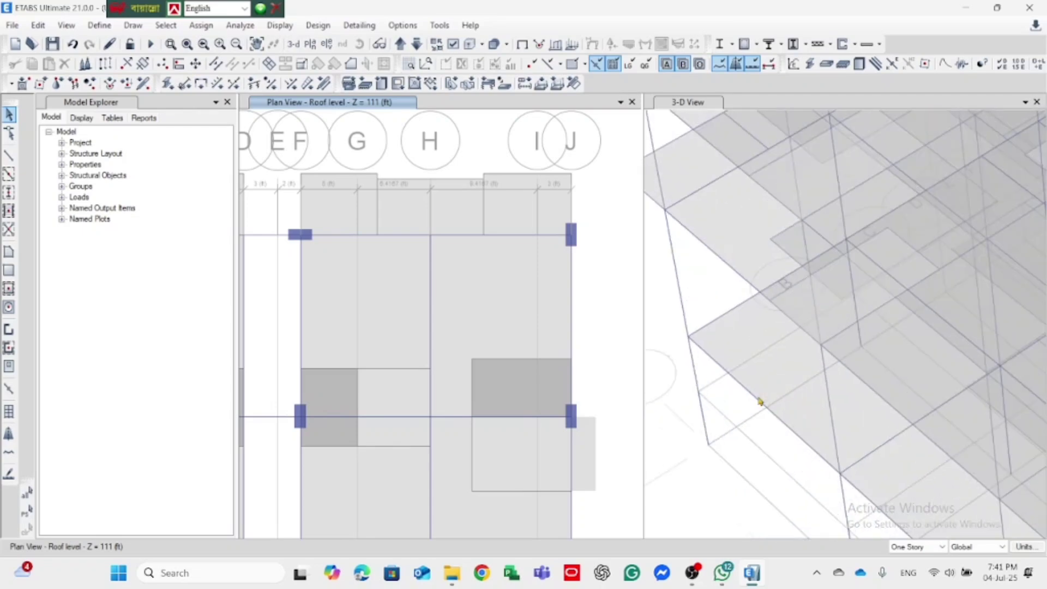
pyautogui.scroll(-3, 697, 341)
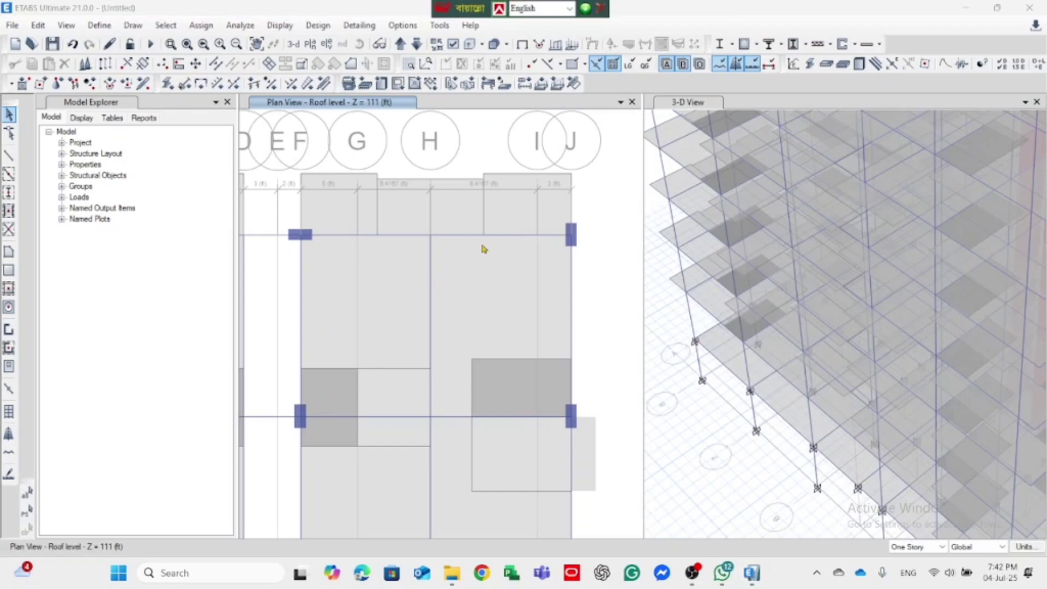
pyautogui.scroll(-3, 475, 252)
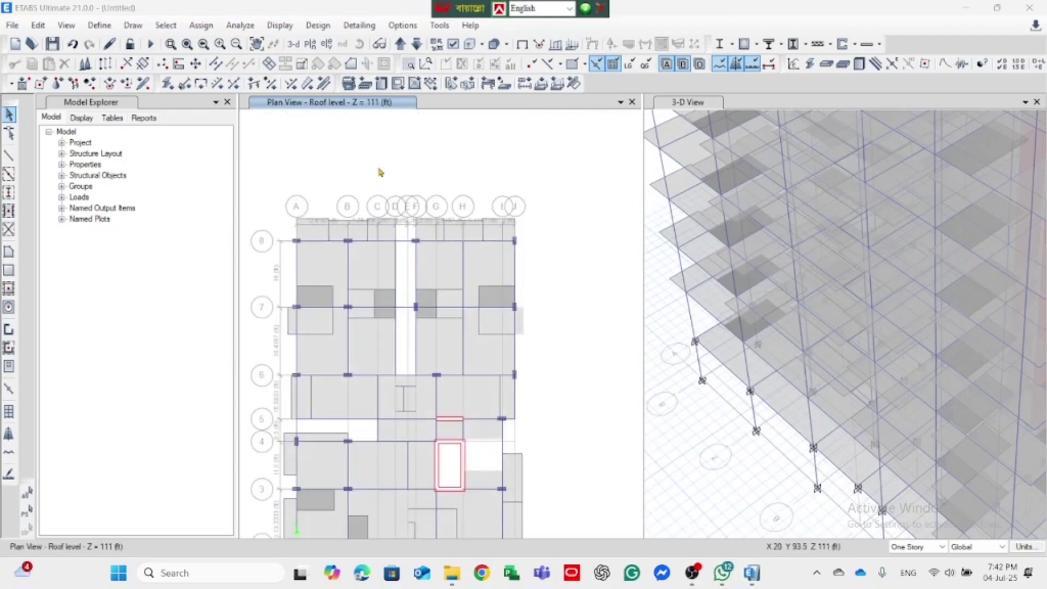
pyautogui.scroll(-3, 393, 253)
pyautogui.click(293, 43)
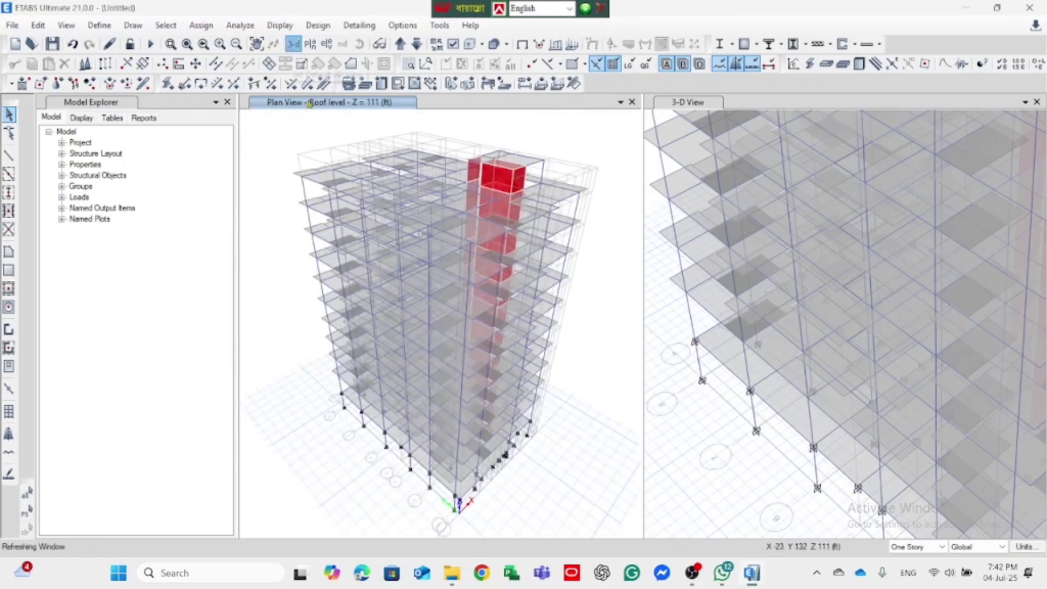
pyautogui.scroll(3, 338, 397)
pyautogui.scroll(3, 338, 397)
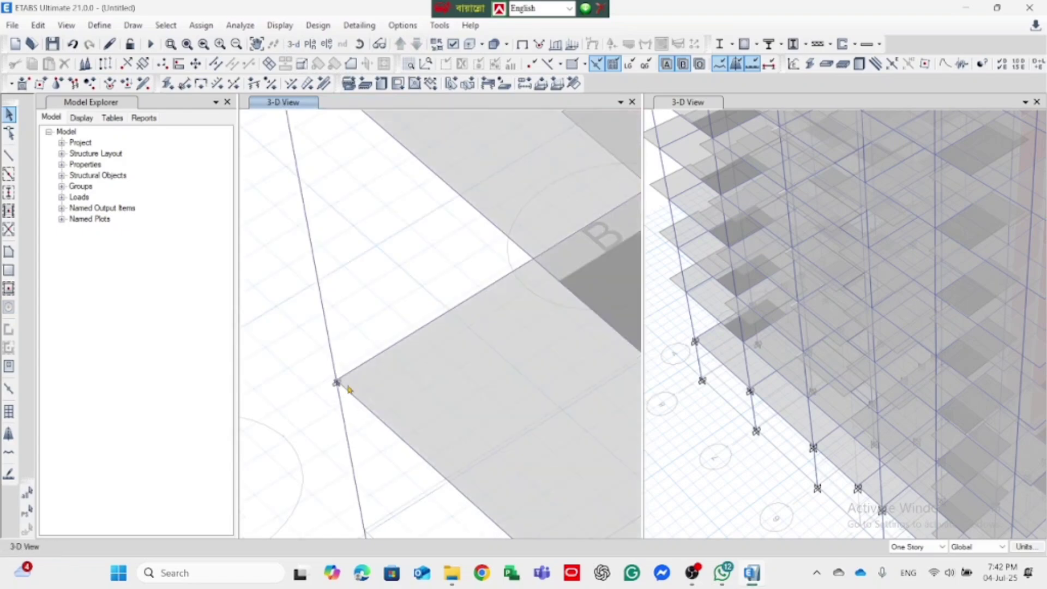
pyautogui.scroll(3, 339, 384)
pyautogui.scroll(-6, 344, 378)
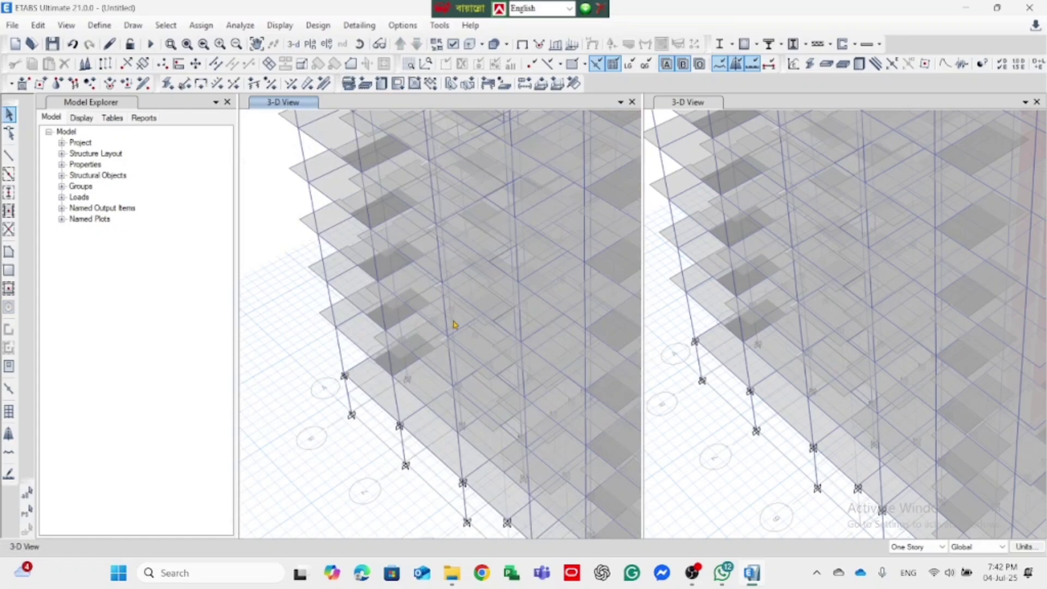
pyautogui.scroll(3, 338, 387)
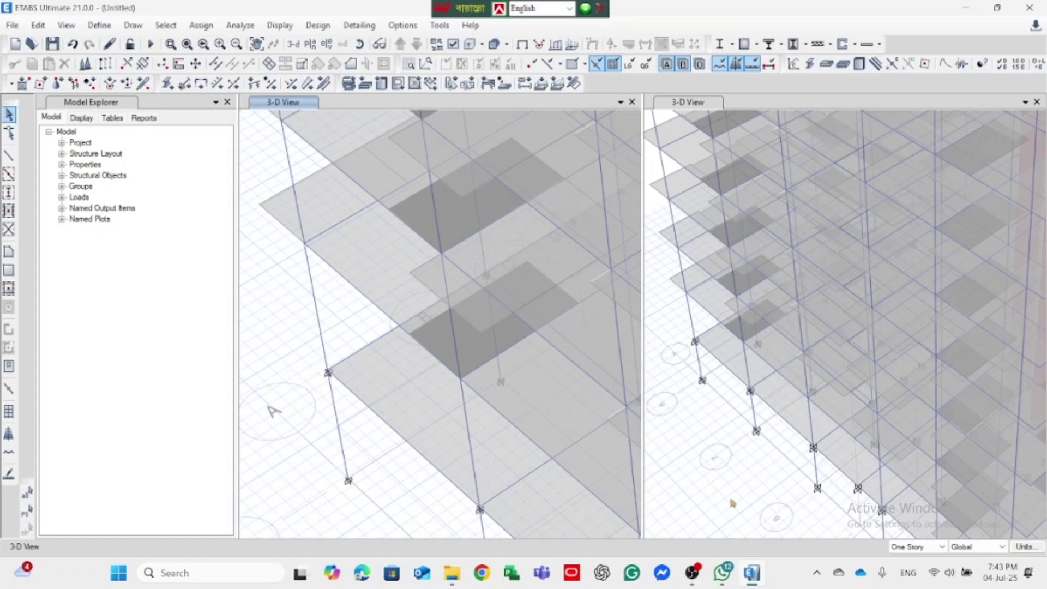
# - Select all joints on the Base plan with All Stories active and open the joint restraint assignment
pyautogui.click(918, 547)
pyautogui.click(912, 568)
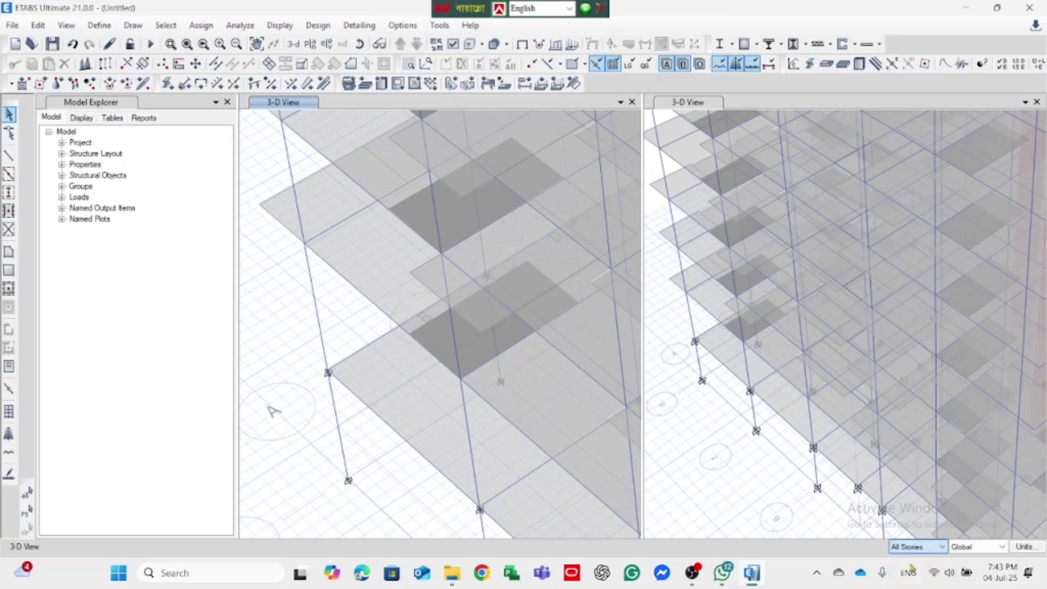
pyautogui.scroll(-5, 463, 329)
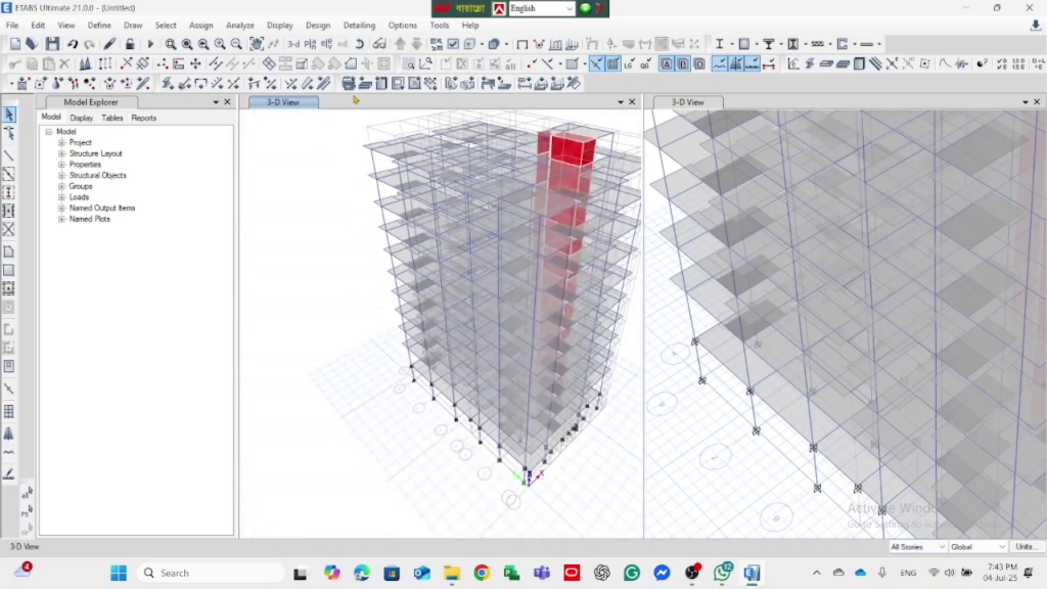
pyautogui.click(310, 44)
pyautogui.click(456, 359)
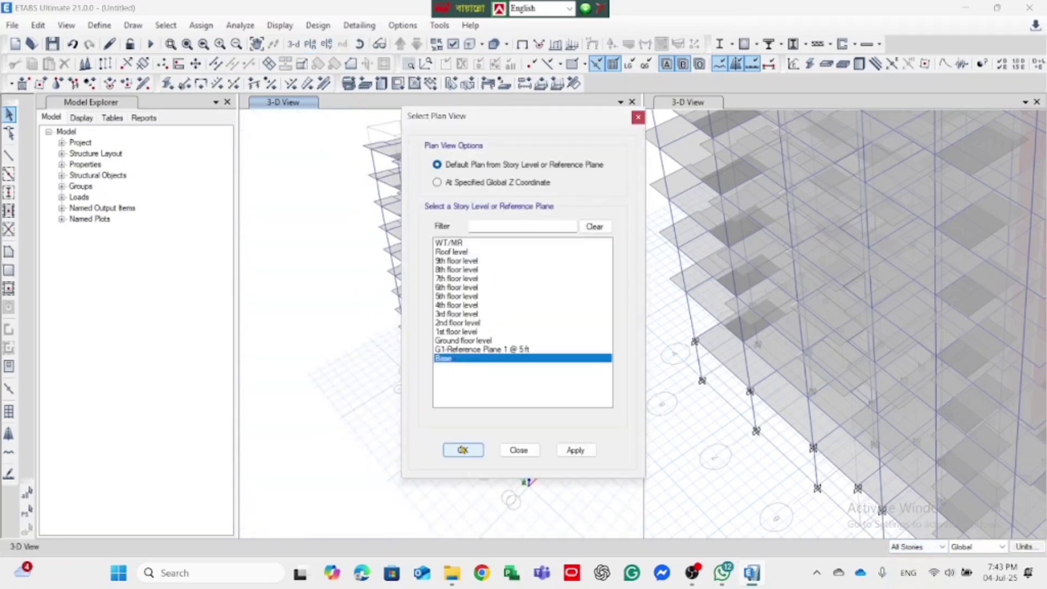
pyautogui.click(462, 450)
pyautogui.moveTo(562, 458); pyautogui.dragTo(400, 279)
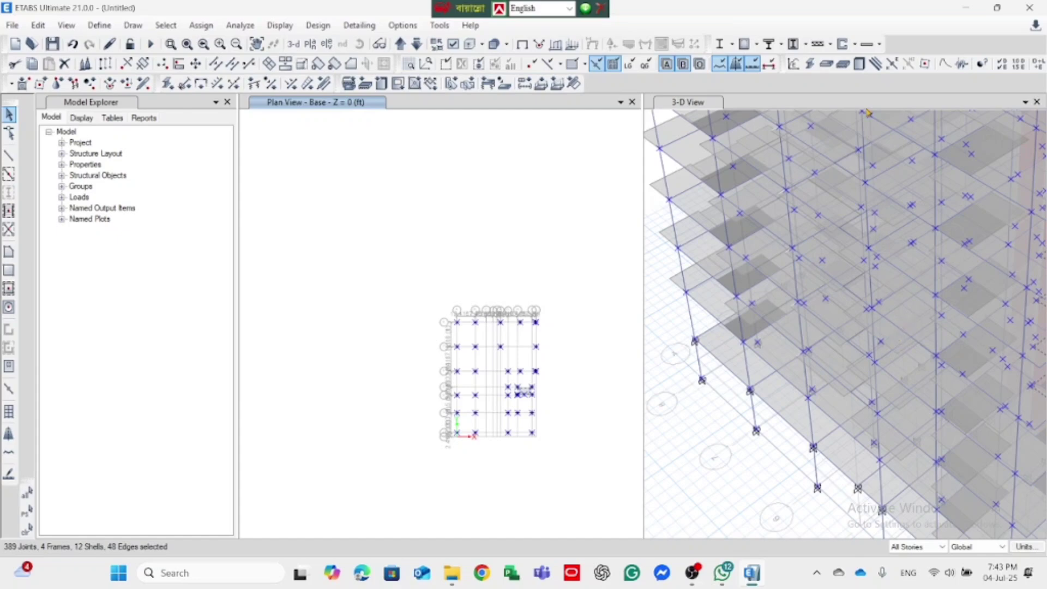
pyautogui.click(56, 84)
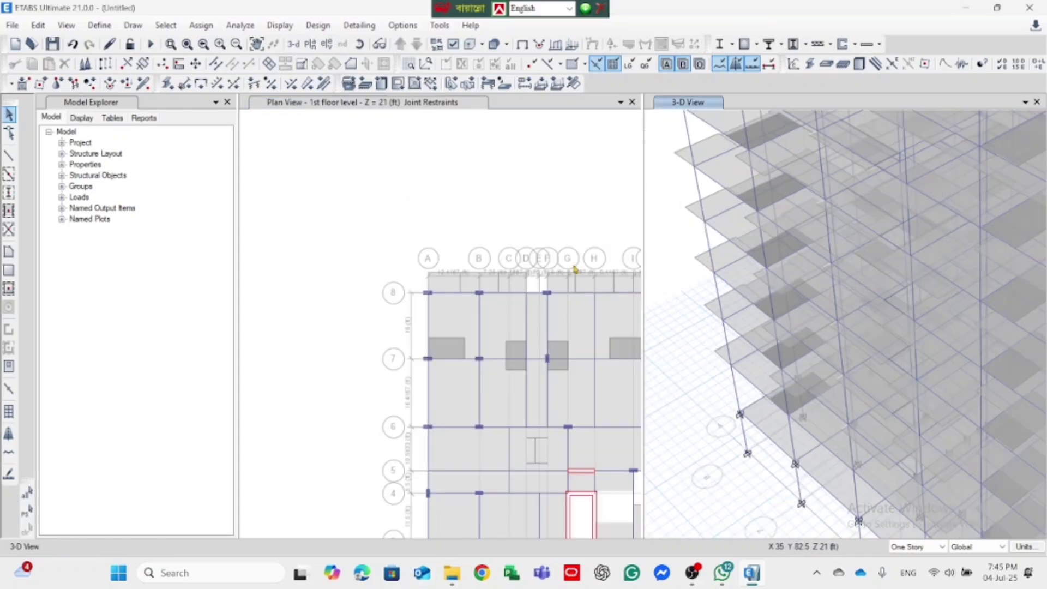
# - Test One Story selection on the whole 1st floor plan and on the lower corner bays in the 3-D view, clearing each selection
pyautogui.scroll(-3, 505, 260)
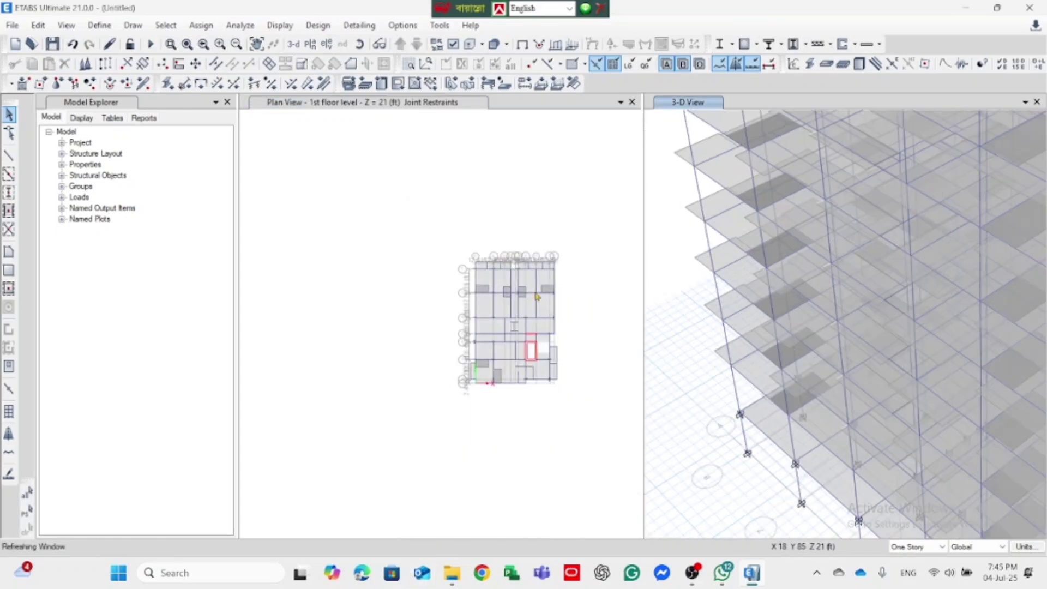
pyautogui.scroll(4, 538, 338)
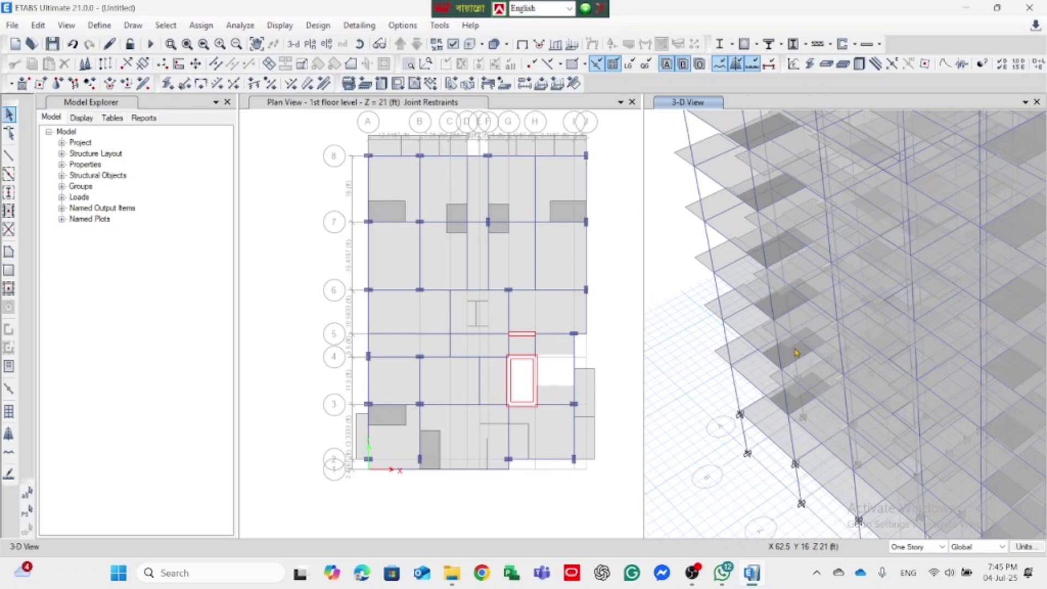
pyautogui.scroll(-3, 602, 273)
pyautogui.scroll(3, 573, 210)
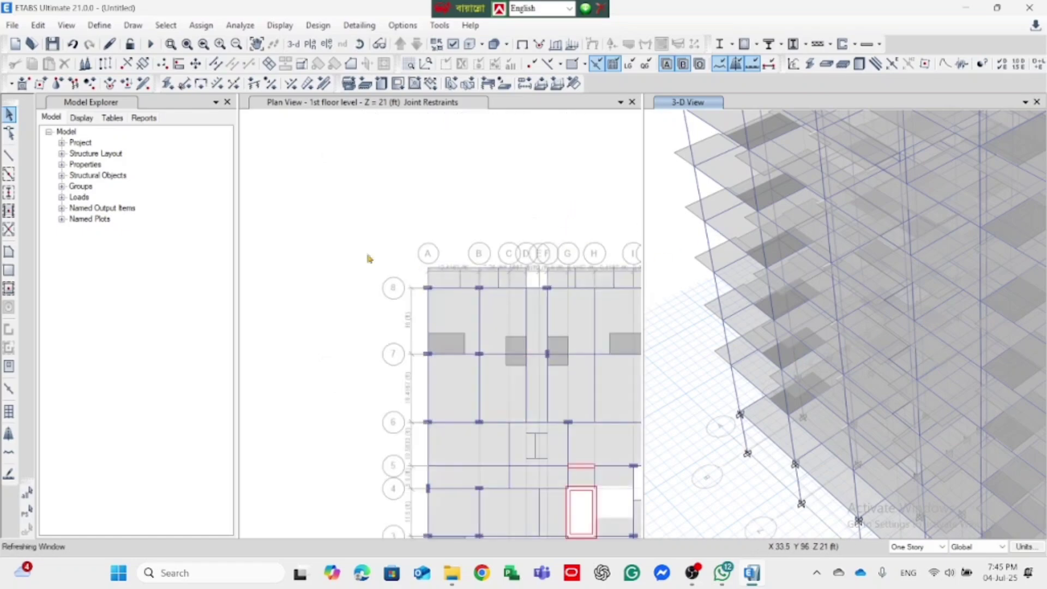
pyautogui.scroll(-3, 369, 259)
pyautogui.moveTo(427, 423); pyautogui.dragTo(276, 183)
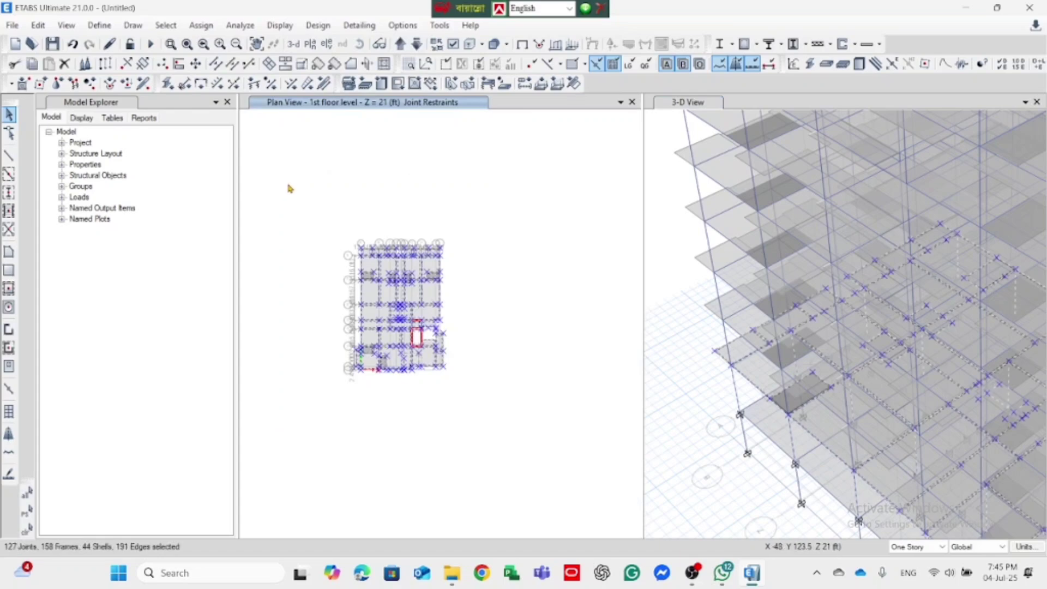
pyautogui.press('Escape')
pyautogui.moveTo(772, 435); pyautogui.dragTo(649, 293)
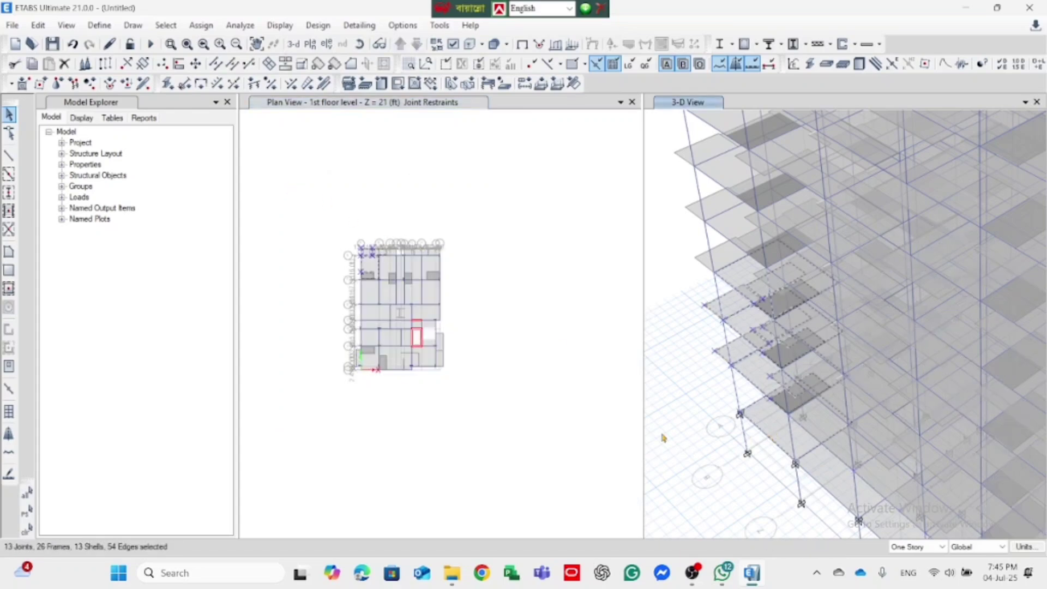
pyautogui.press('Escape')
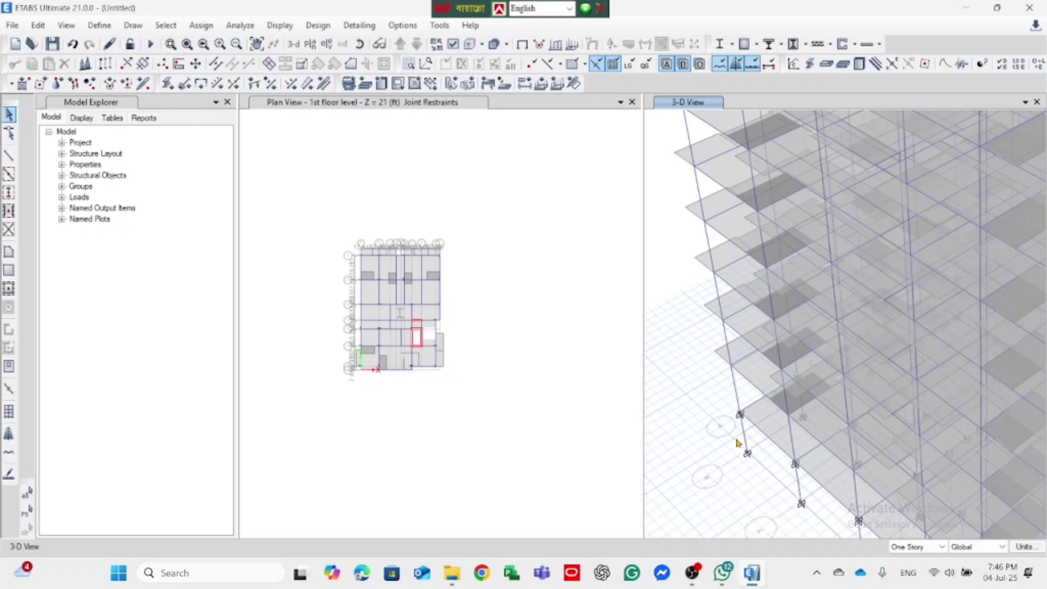
# - Close the untitled model, read through the overlap warnings of the other checked model, and dismiss the warning list
pyautogui.click(1029, 7)
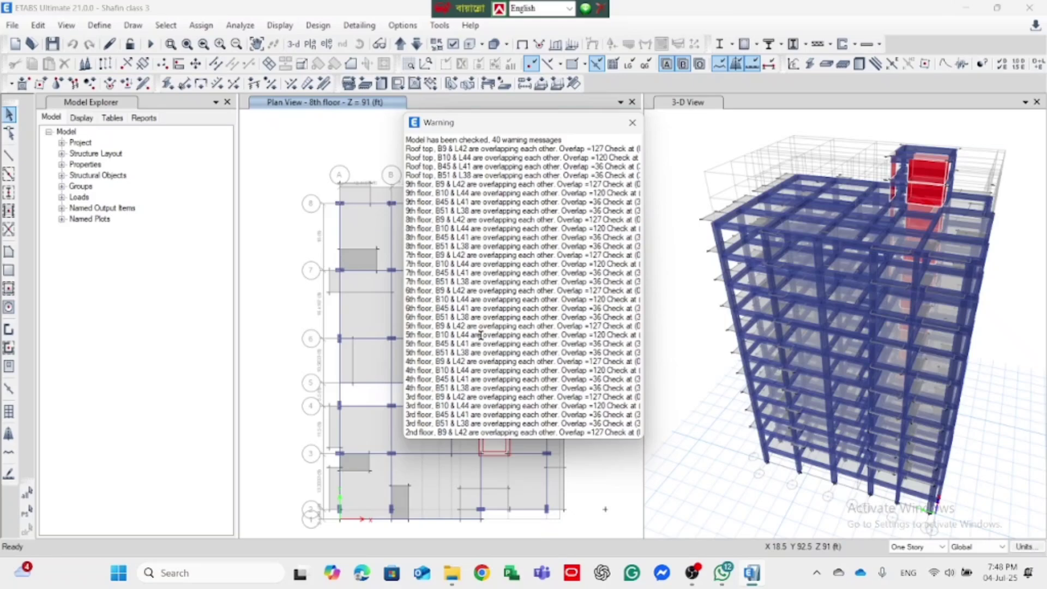
pyautogui.scroll(-4, 479, 344)
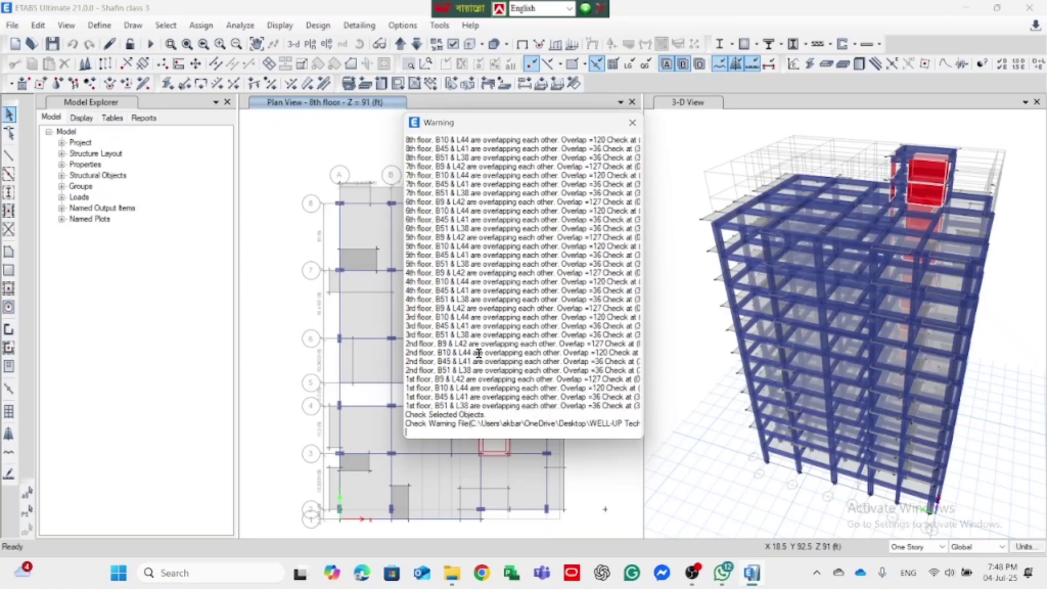
pyautogui.scroll(4, 479, 353)
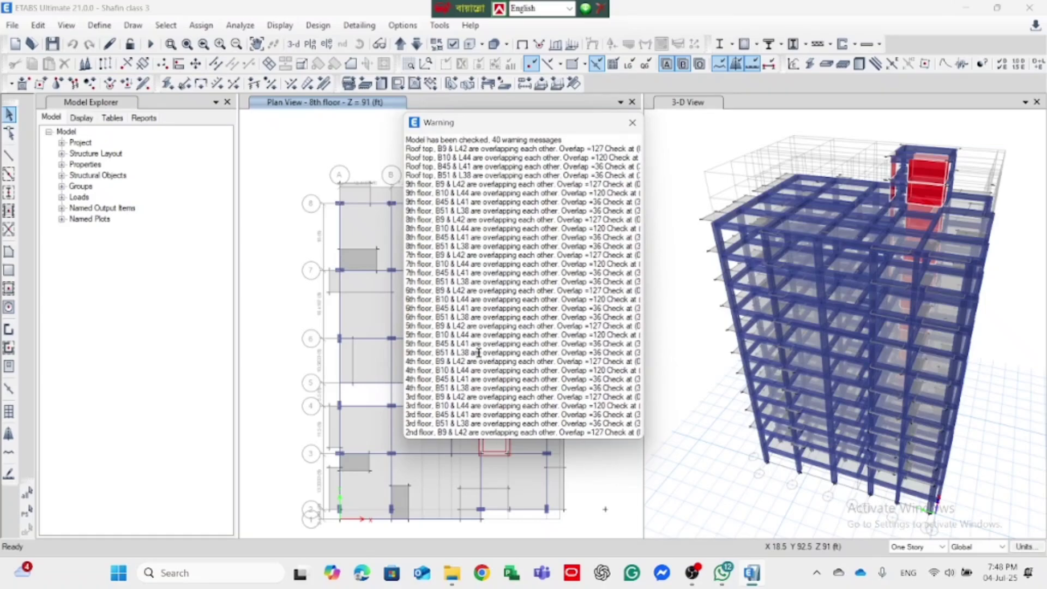
pyautogui.click(633, 123)
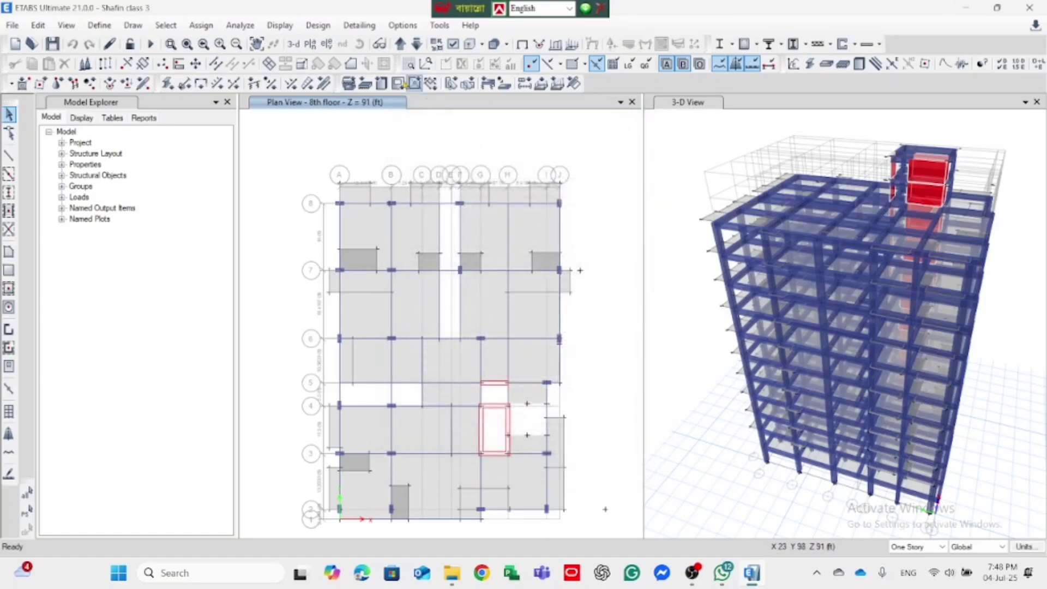
# - Display the frame object labels on the 8th floor plan through the view options
pyautogui.click(415, 83)
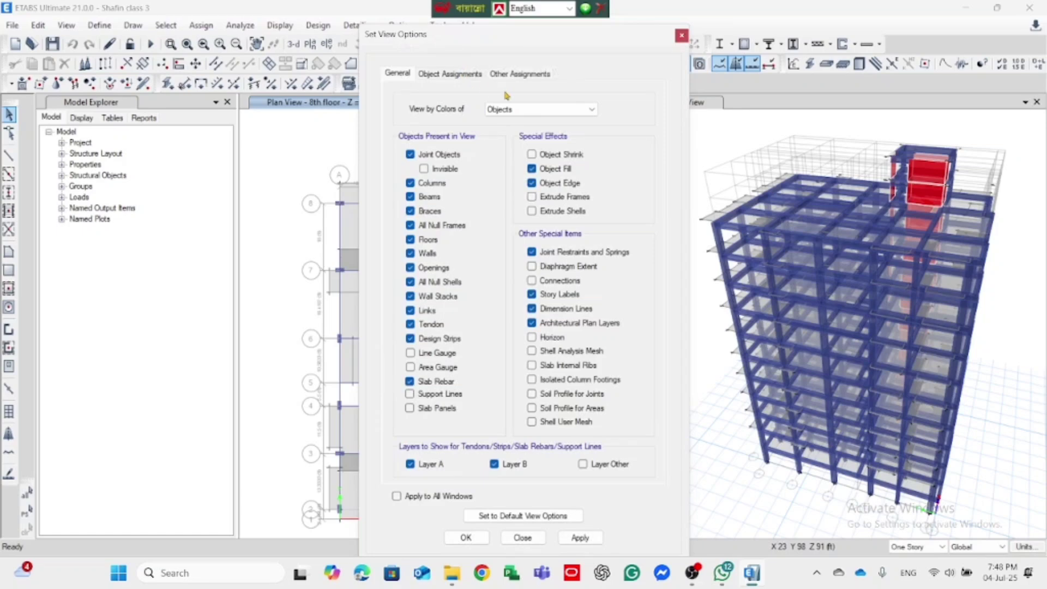
pyautogui.click(453, 75)
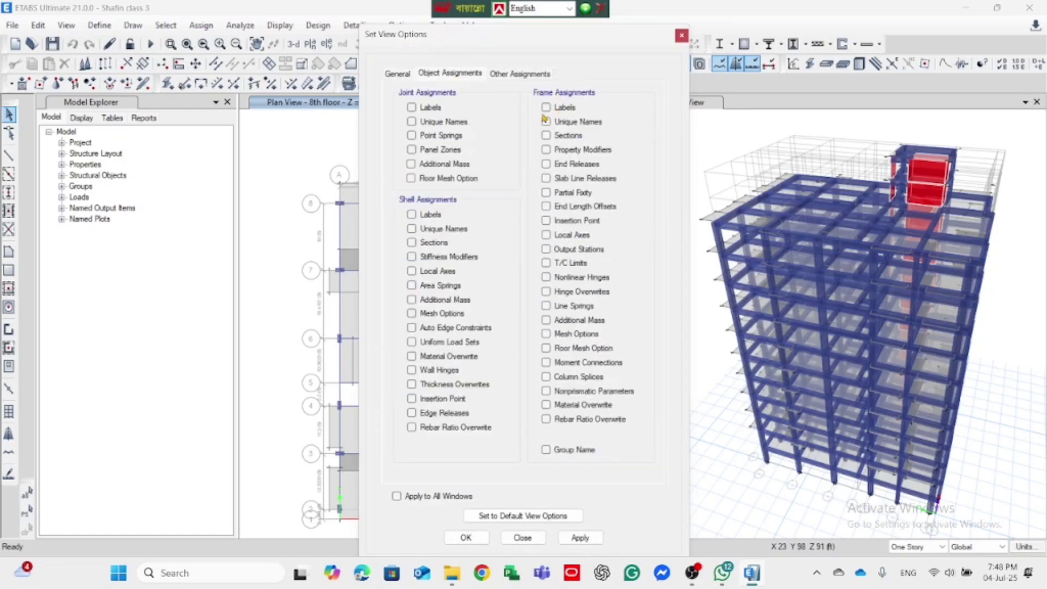
pyautogui.click(411, 215)
pyautogui.click(412, 214)
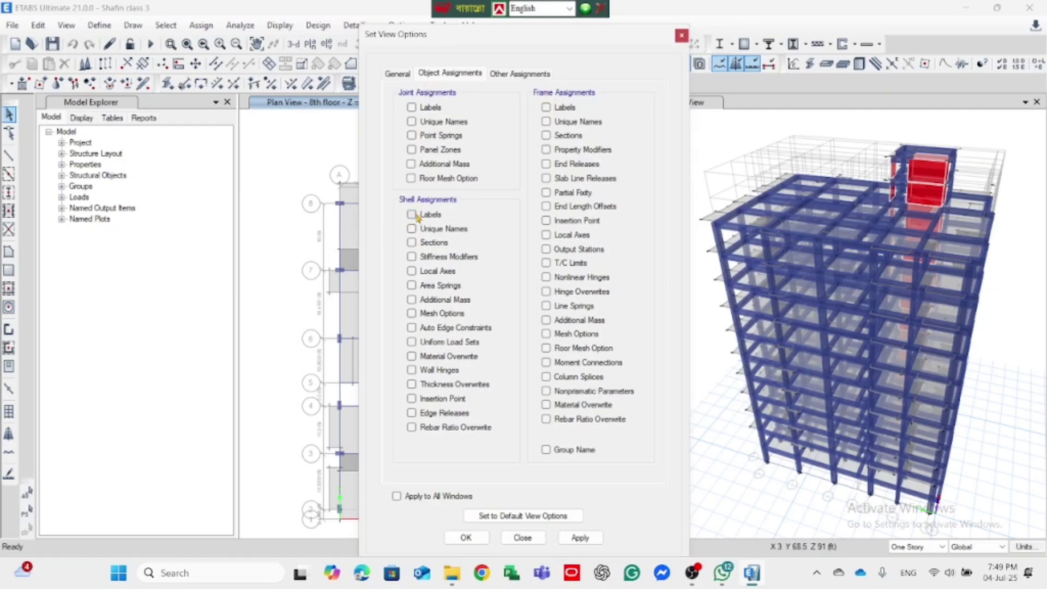
pyautogui.click(546, 108)
pyautogui.click(465, 537)
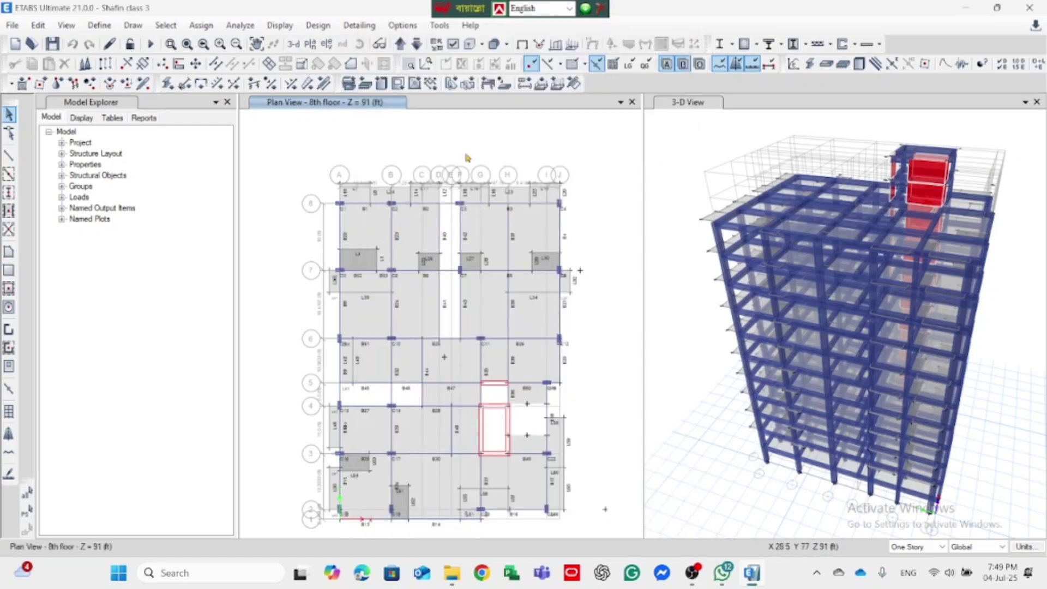
# - Turn off the frame labels and display the shell labels on the 8th floor plan instead
pyautogui.click(453, 43)
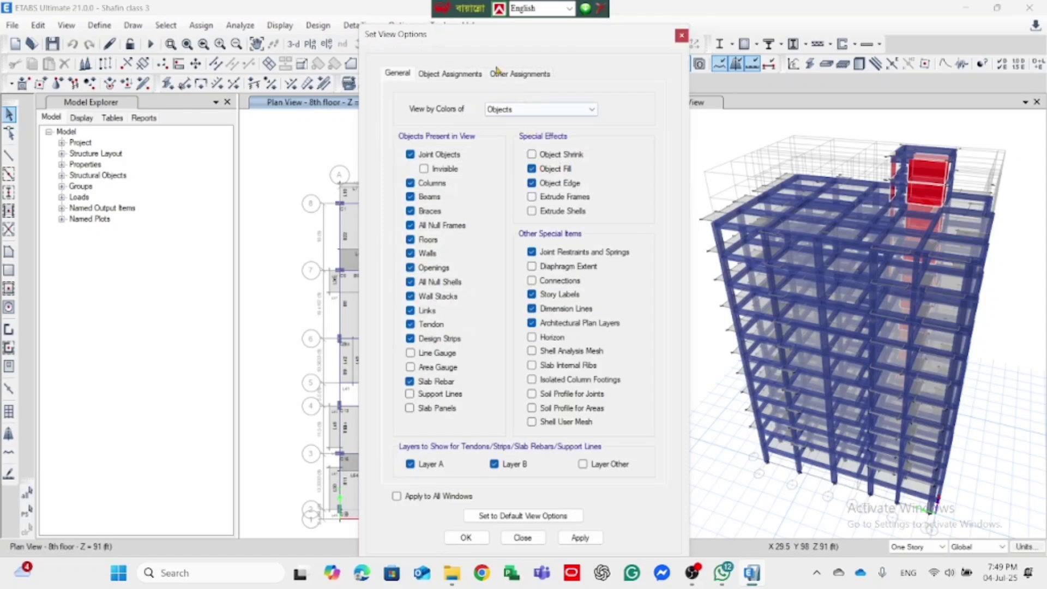
pyautogui.click(450, 74)
pyautogui.click(568, 109)
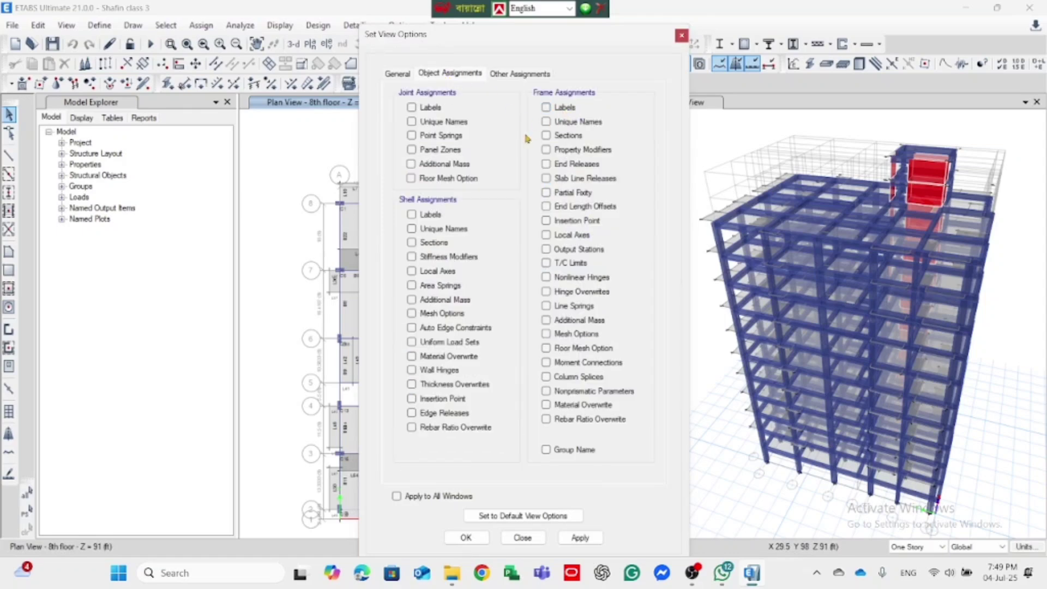
pyautogui.click(412, 214)
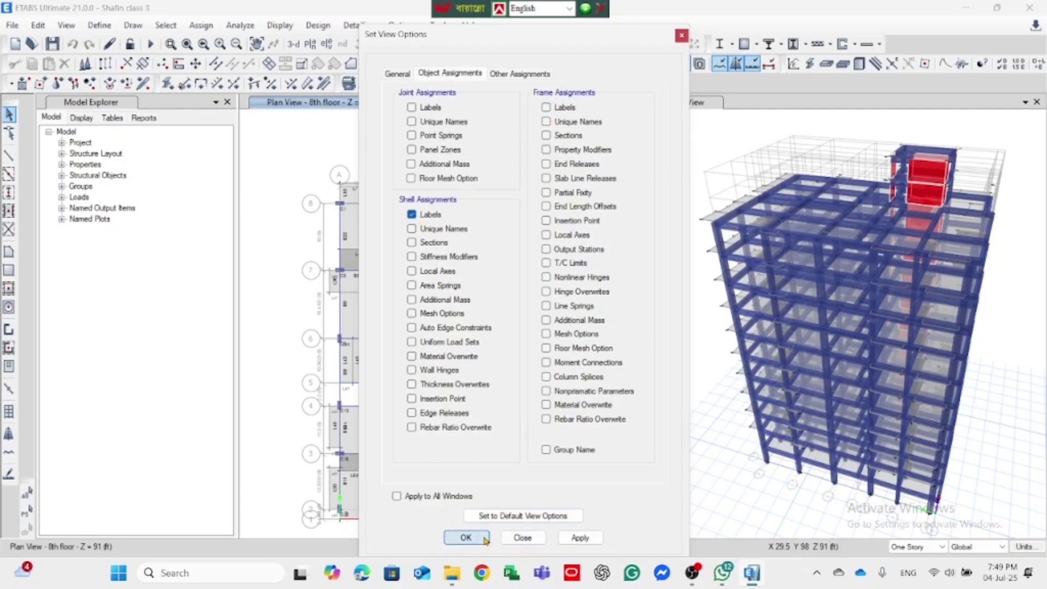
pyautogui.click(466, 538)
# - Examine the labelled slab panels around F36 and F27 on the 8th floor plan, keeping the model open
pyautogui.scroll(4, 447, 355)
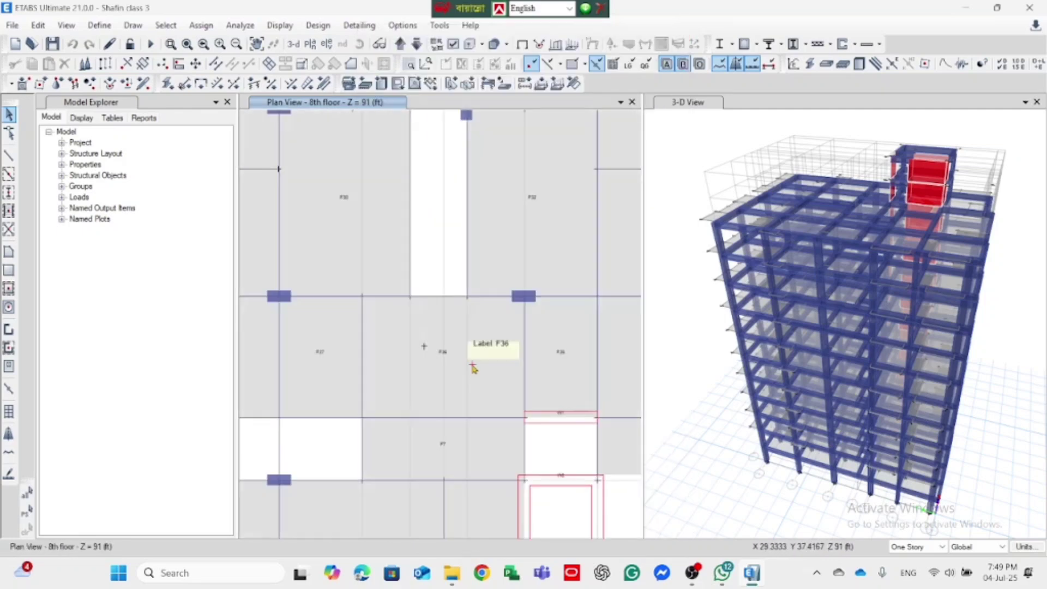
pyautogui.scroll(-4, 444, 338)
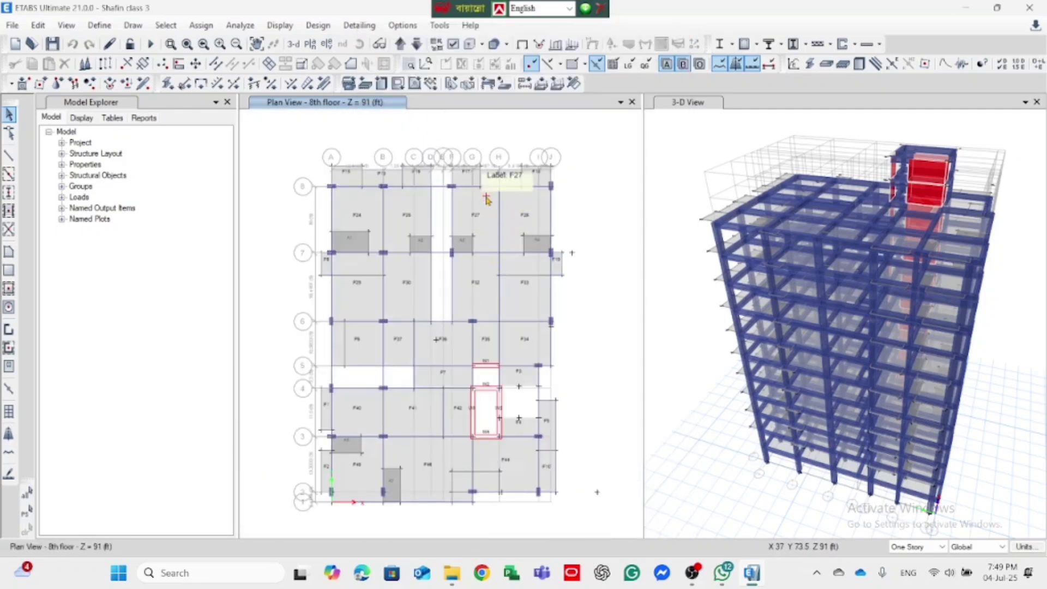
pyautogui.scroll(4, 483, 194)
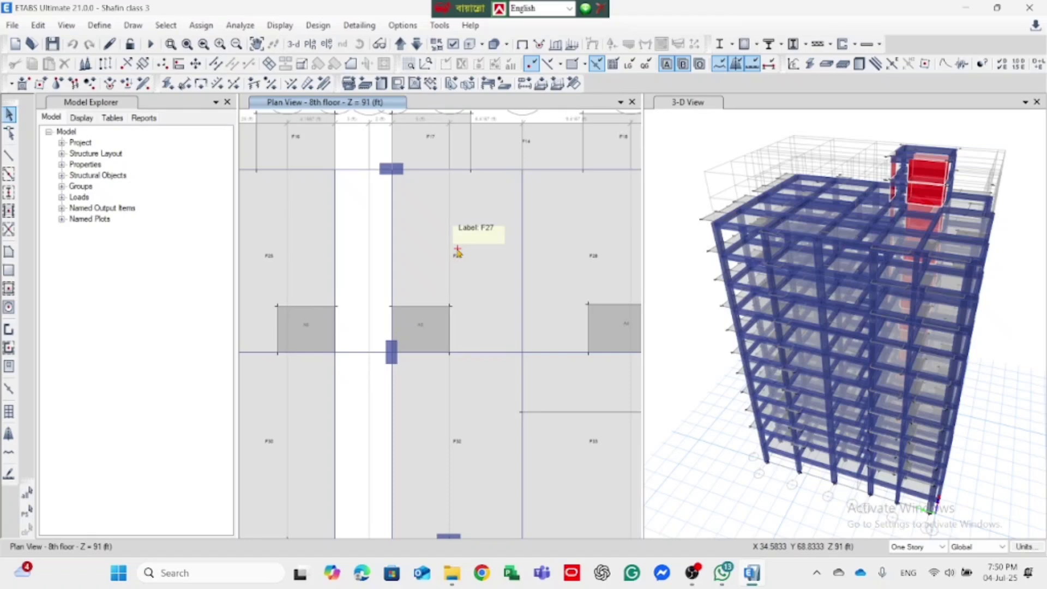
pyautogui.click(1029, 8)
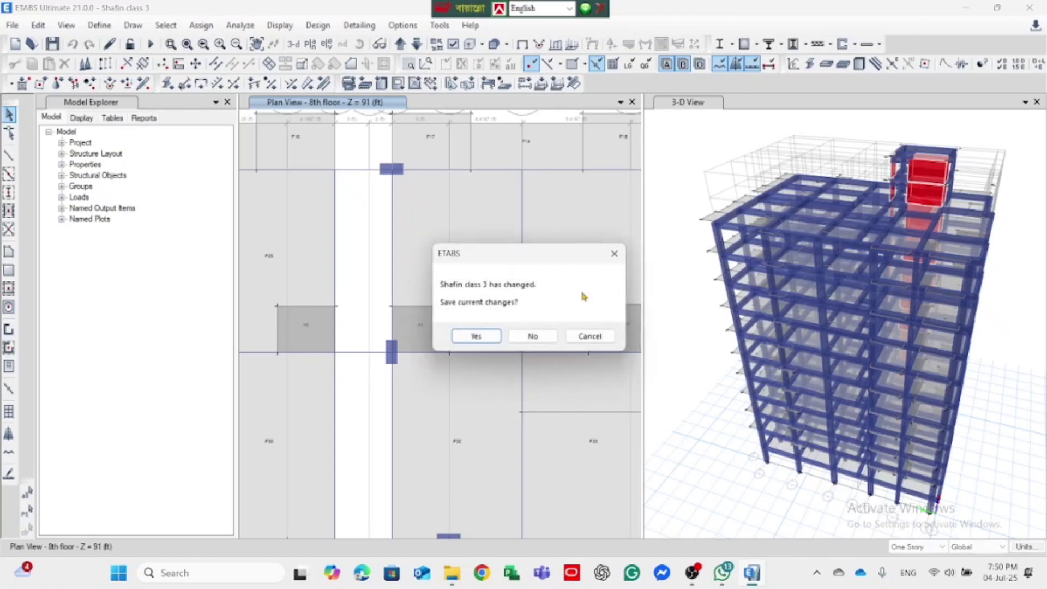
pyautogui.click(590, 337)
# - Inspect the slab edges beyond grid line 8 and around cantilever panel F10 against the grid on the 8th floor
pyautogui.scroll(-5, 418, 327)
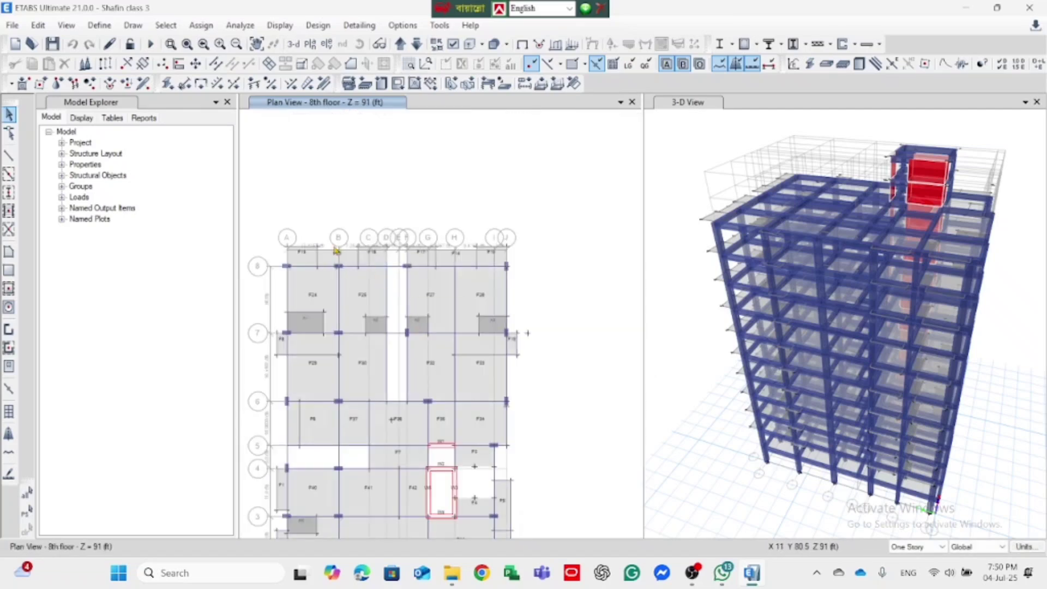
pyautogui.scroll(4, 336, 250)
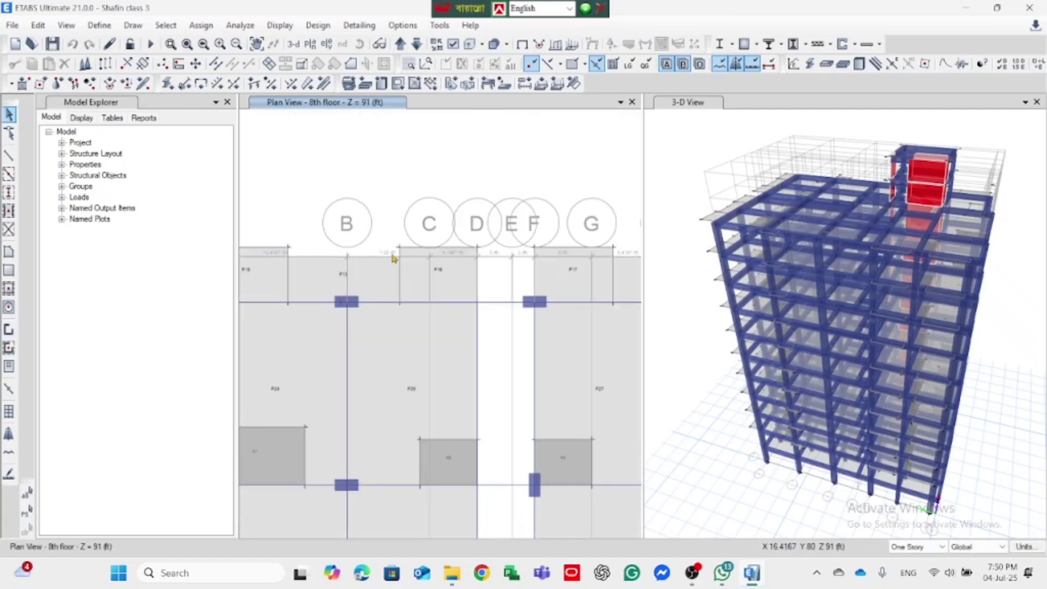
pyautogui.scroll(-4, 392, 258)
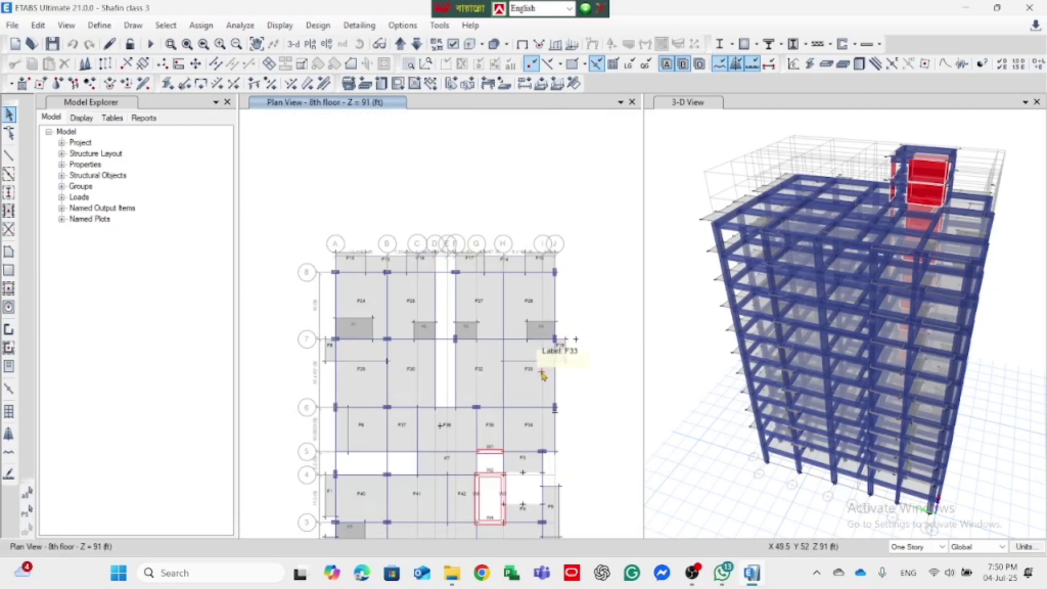
pyautogui.scroll(-2, 542, 415)
pyautogui.scroll(8, 567, 382)
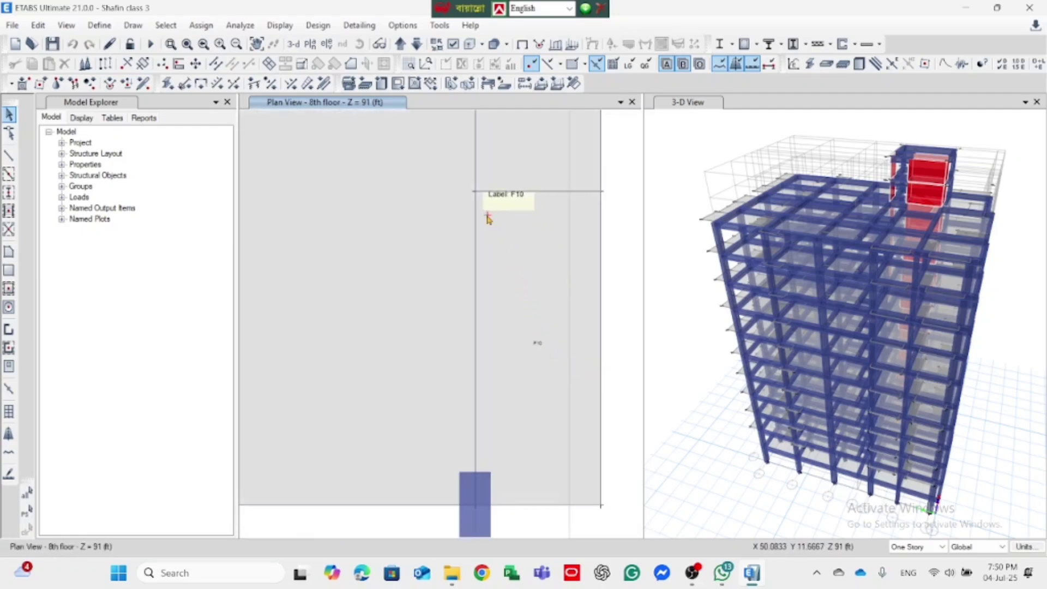
pyautogui.scroll(-2, 483, 227)
pyautogui.scroll(2, 515, 228)
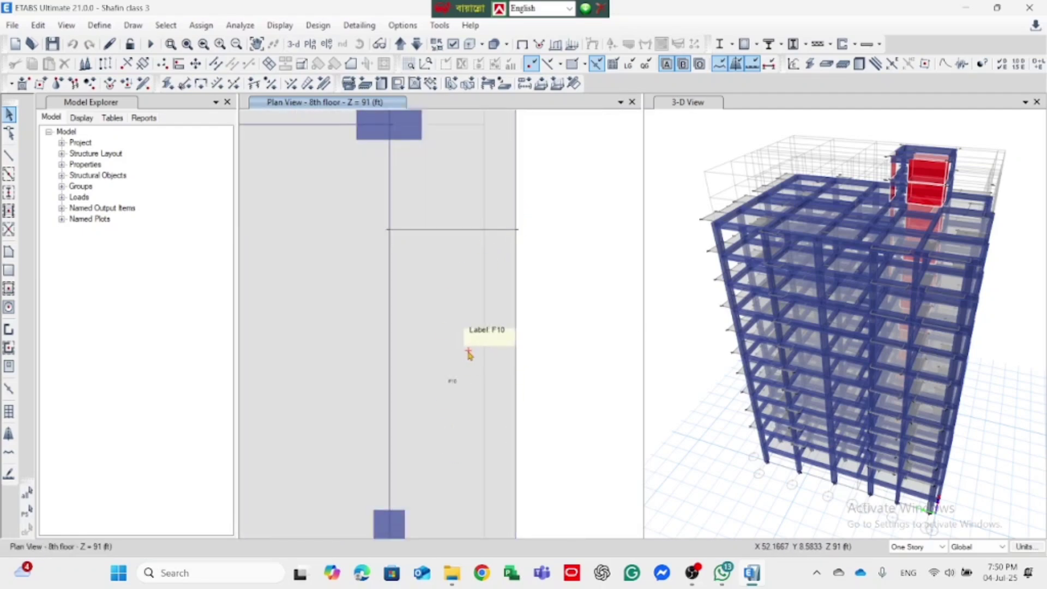
pyautogui.scroll(-3, 469, 354)
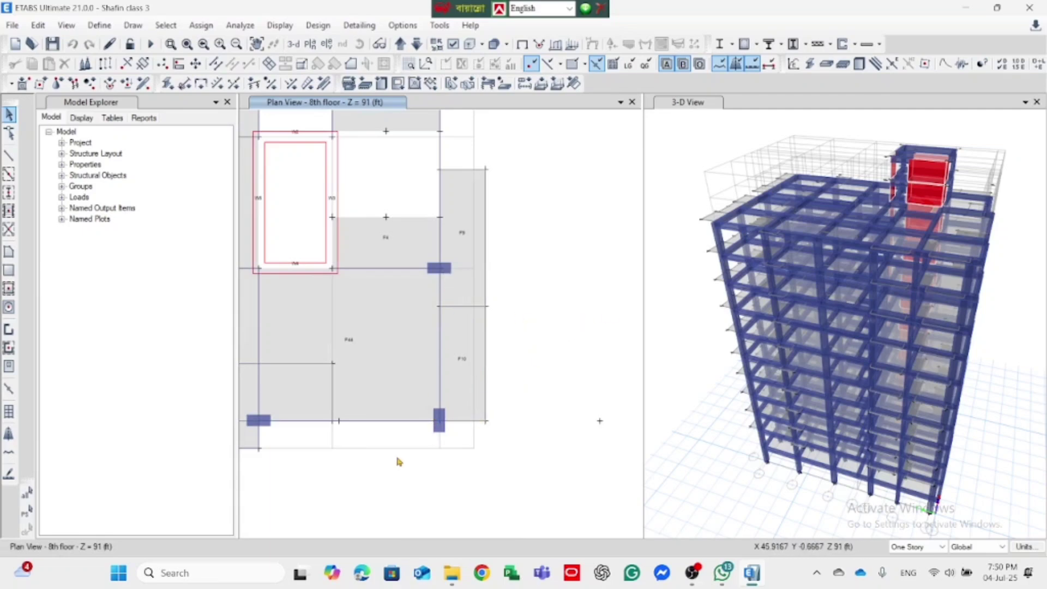
pyautogui.scroll(3, 386, 442)
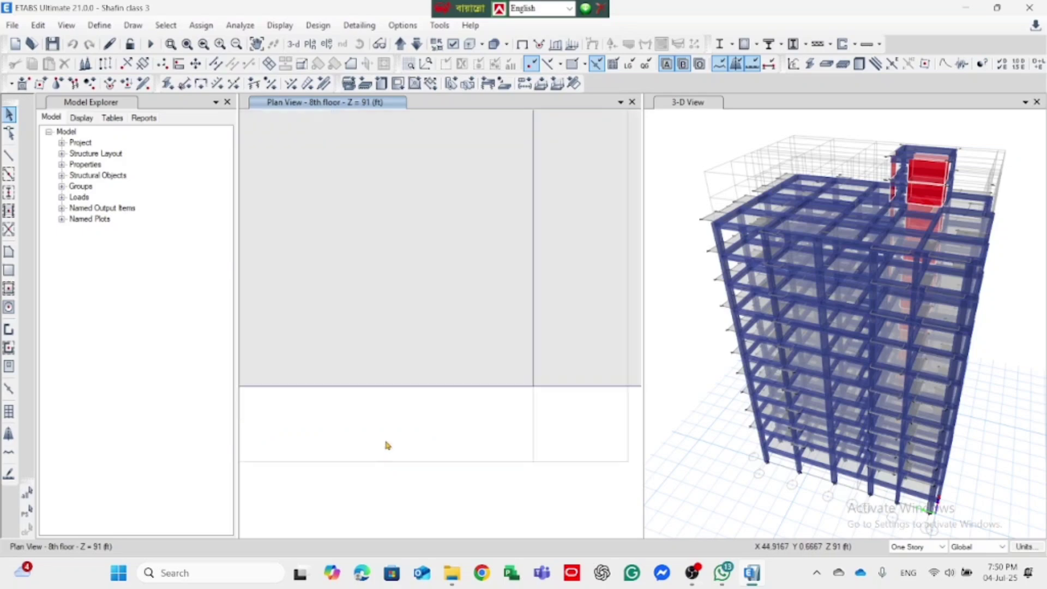
pyautogui.scroll(-3, 386, 442)
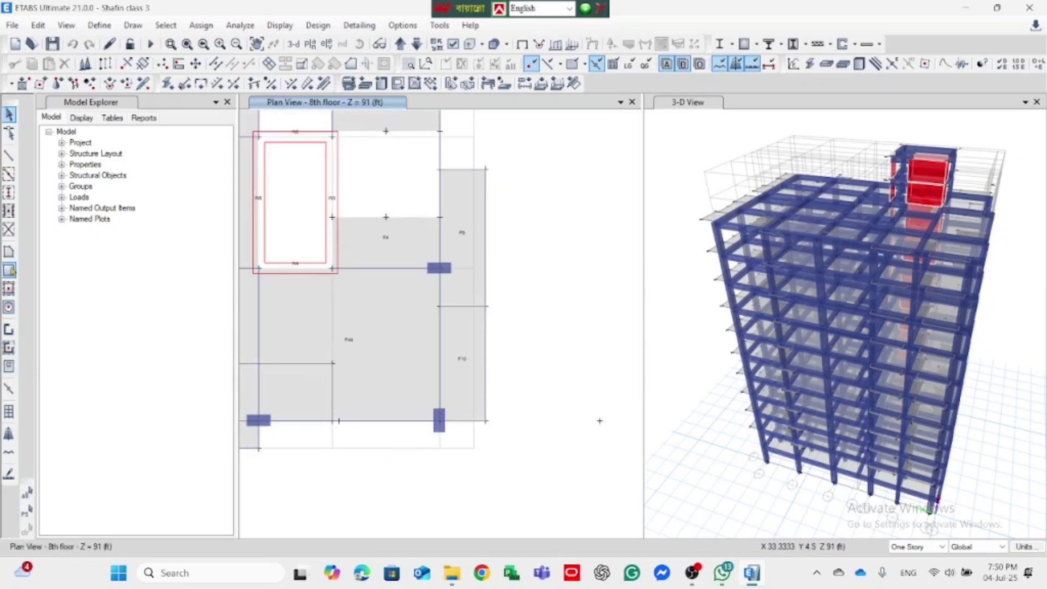
# - Draw a floor area with property None over the corners of cantilever slab F10 and exit area drawing
pyautogui.click(9, 252)
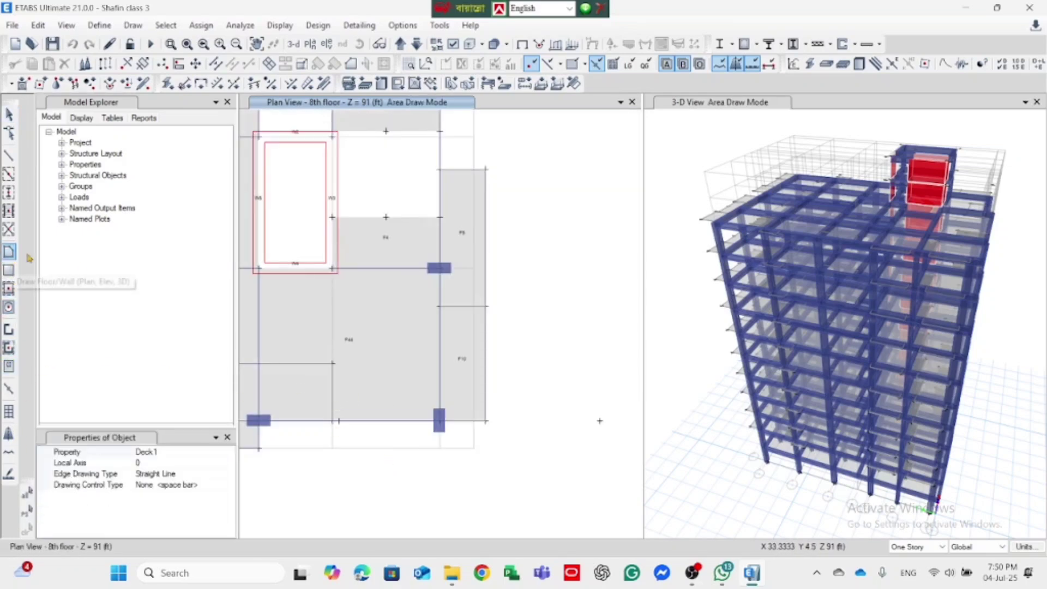
pyautogui.click(224, 453)
pyautogui.click(230, 453)
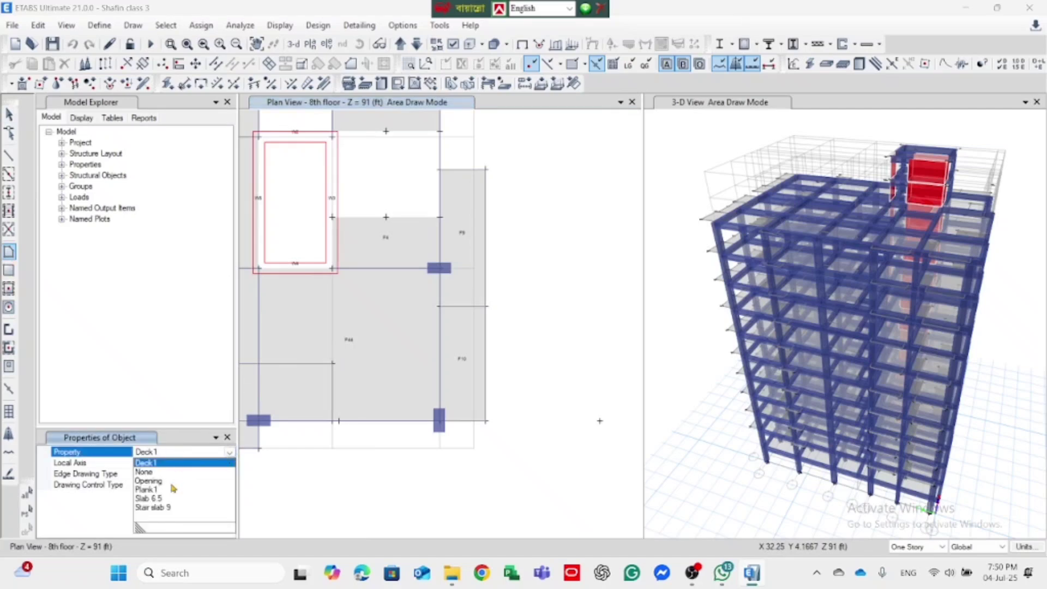
pyautogui.click(151, 474)
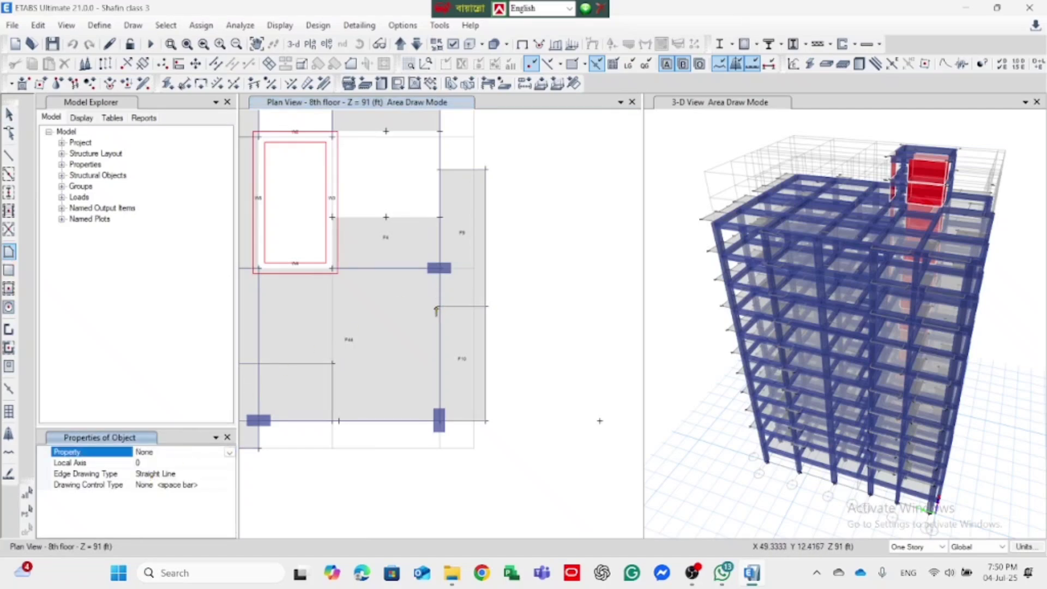
pyautogui.click(486, 306)
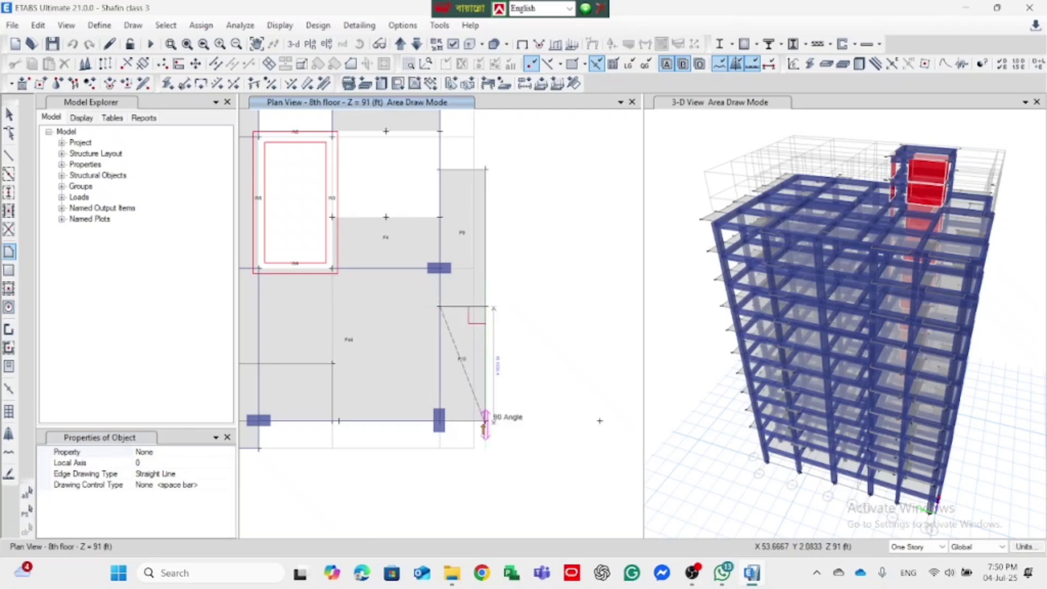
pyautogui.click(440, 421)
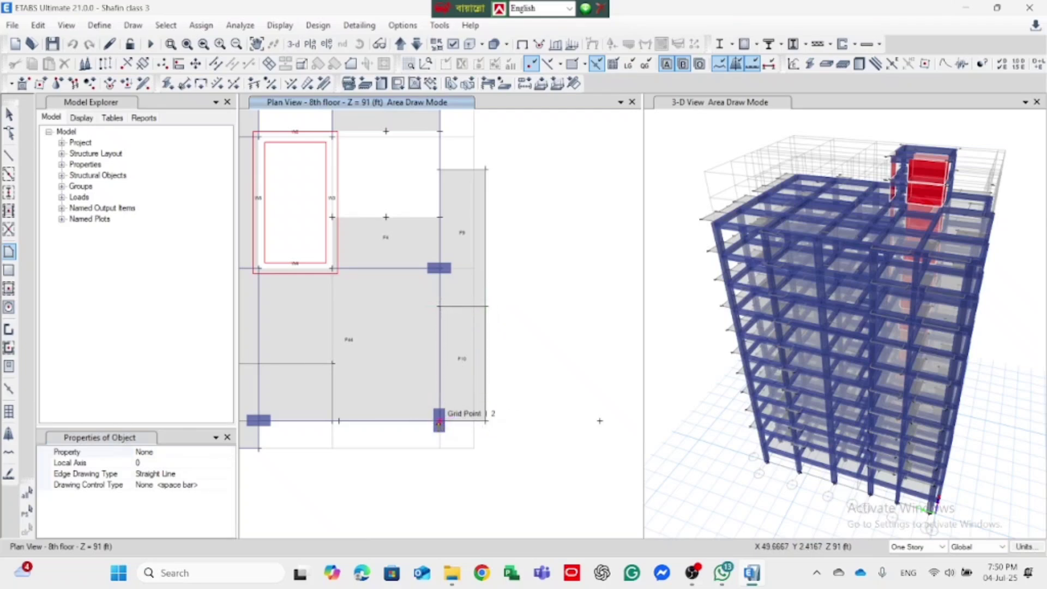
pyautogui.press('Return')
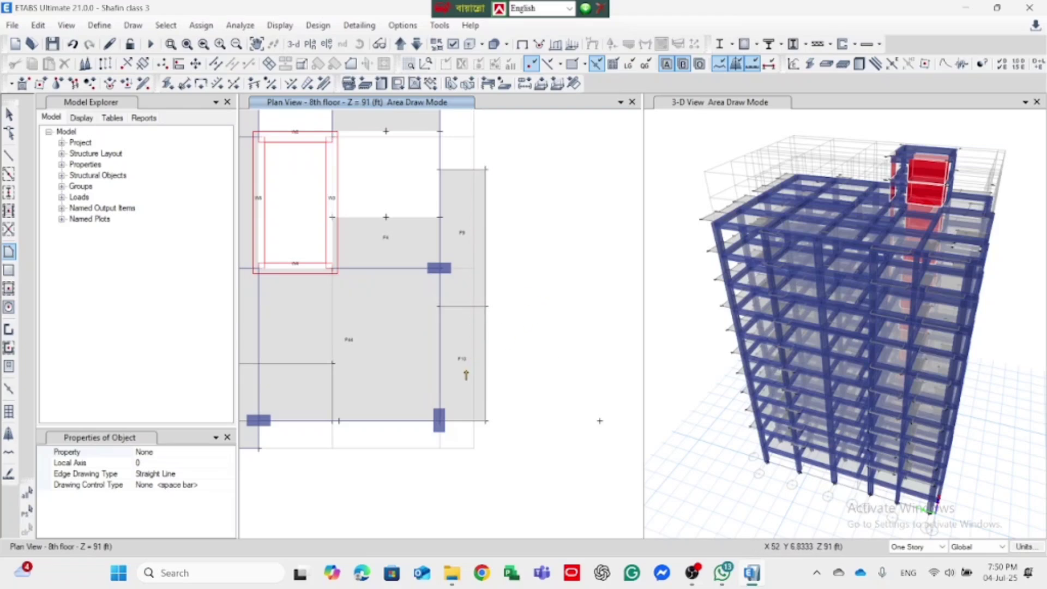
pyautogui.press('Escape')
# - Review the assignments and loads of slab F10 in its slab information, closing it without changes
pyautogui.click(464, 338)
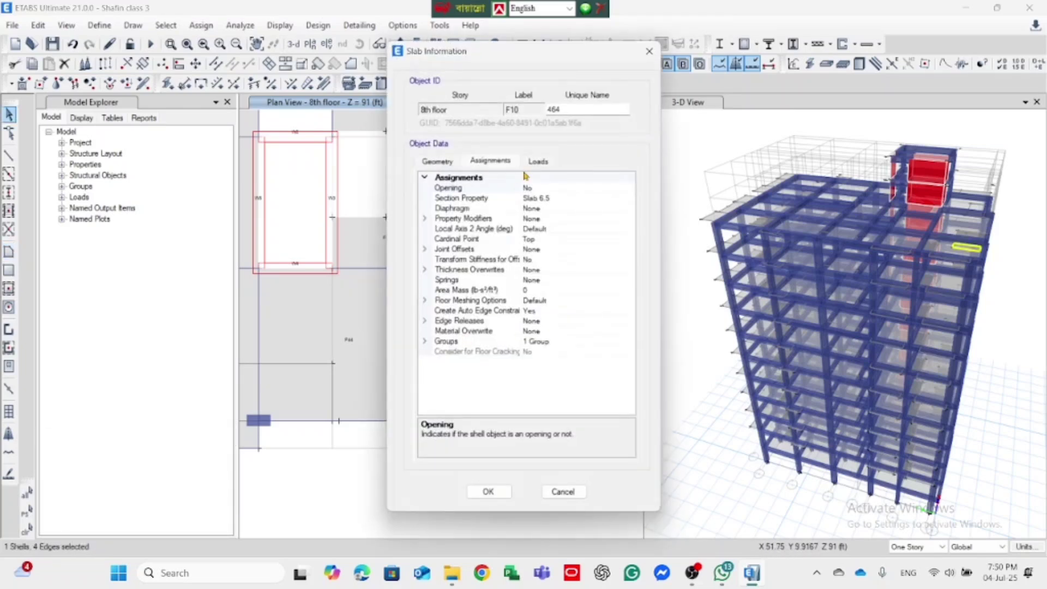
pyautogui.click(539, 163)
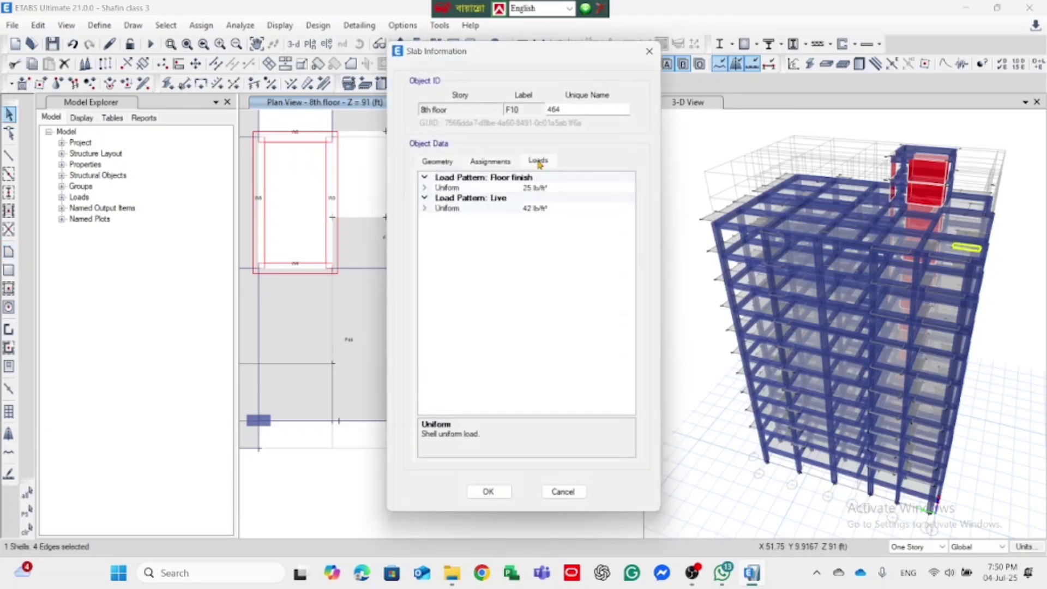
pyautogui.click(493, 162)
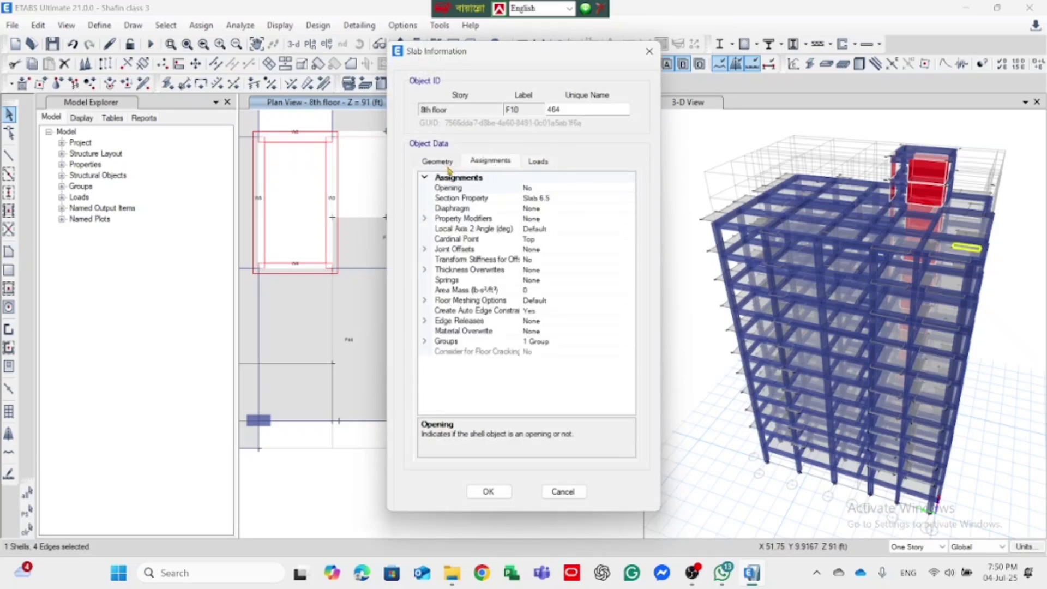
pyautogui.click(562, 492)
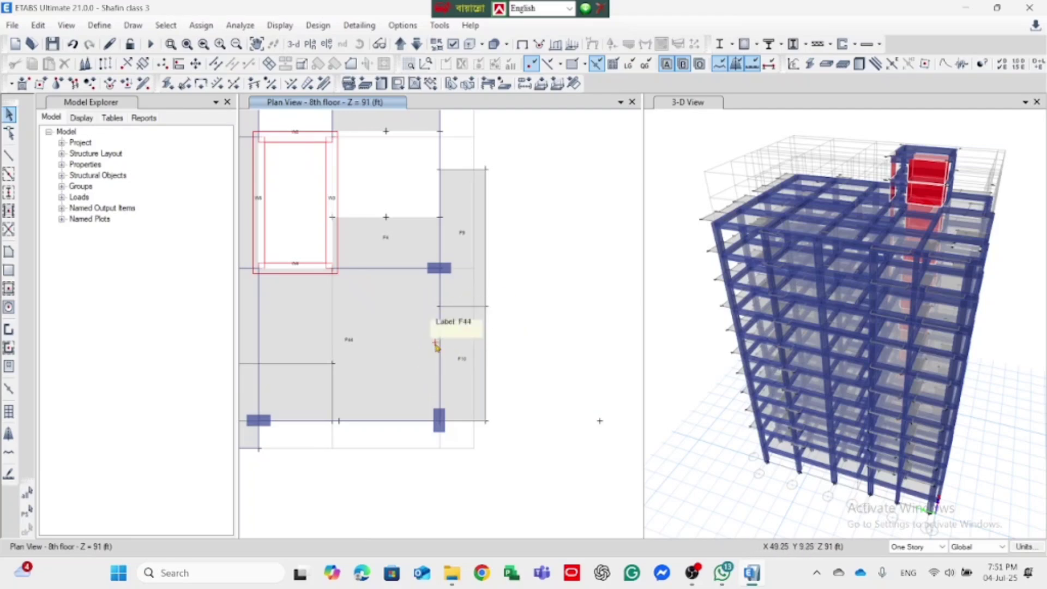
pyautogui.scroll(-3, 493, 316)
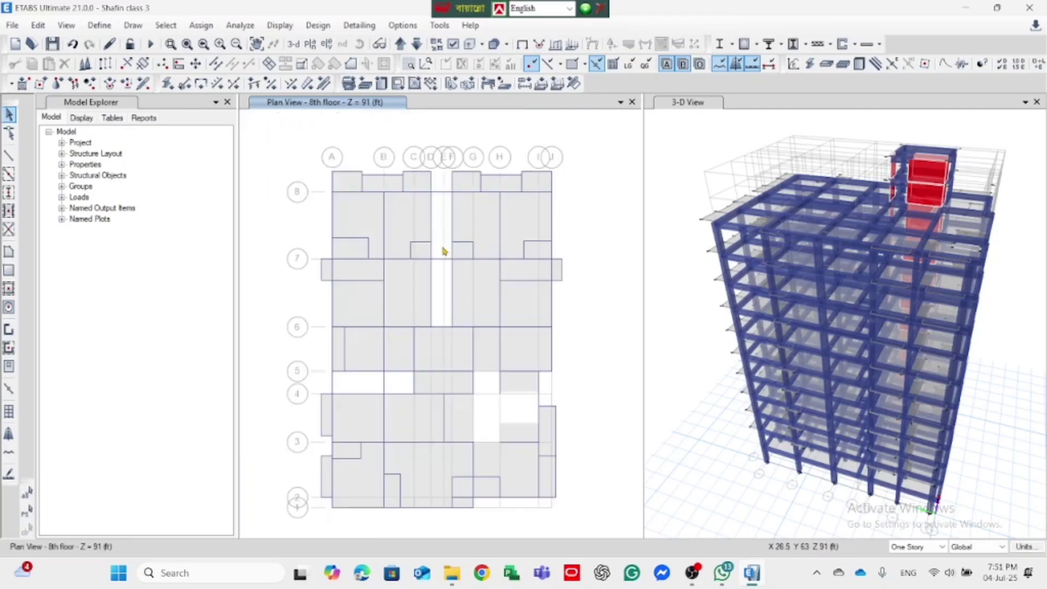